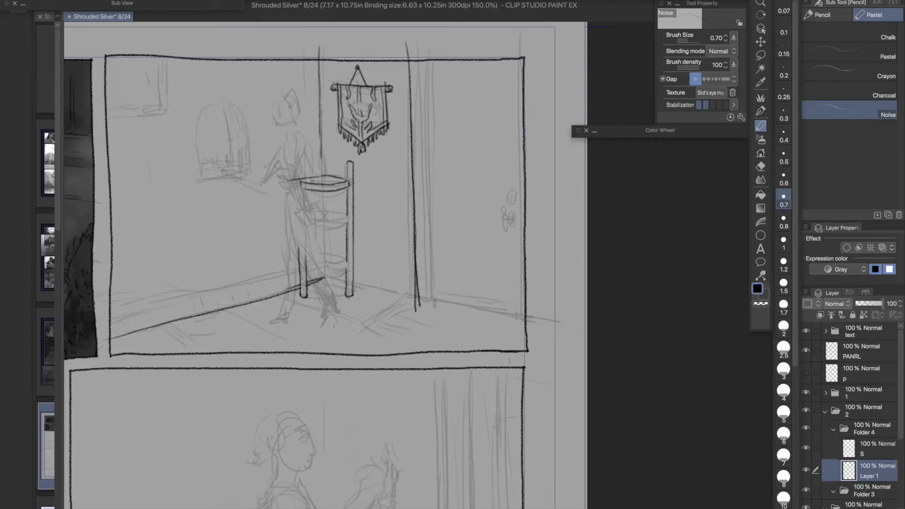
# - Redraw the outer vertical line of the door frame and erase its doubled stroke near the floor
pyautogui.hotkey('ctrl', 'z')
pyautogui.hotkey('ctrl', 'z')
pyautogui.moveTo(412, 41); pyautogui.dragTo(423, 293)
pyautogui.moveTo(413, 153); pyautogui.dragTo(417, 310)
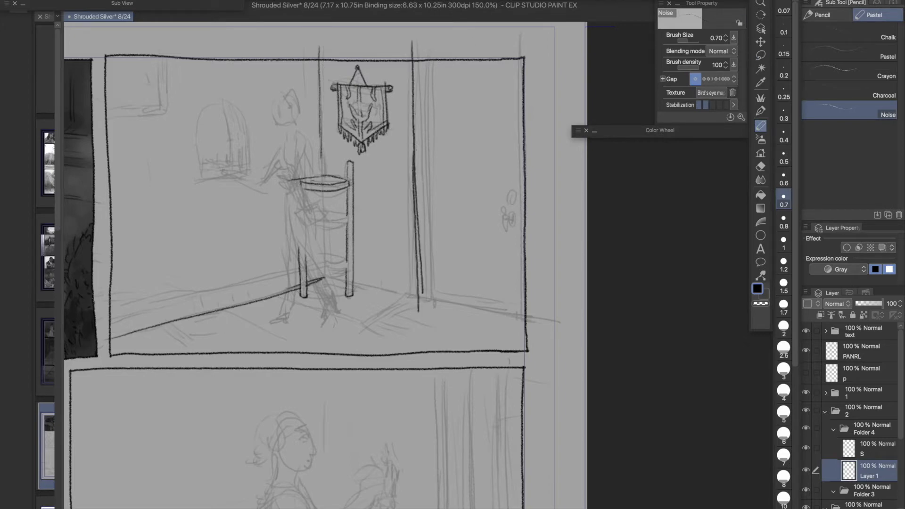
pyautogui.press('e')
pyautogui.click(783, 288)
pyautogui.moveTo(417, 177); pyautogui.dragTo(422, 293)
# - Ink the inner vertical lines of the door frame and the floor edge under the door with the Noise pastel at size 0.7
pyautogui.click(760, 126)
pyautogui.moveTo(428, 46); pyautogui.dragTo(432, 300)
pyautogui.hotkey('ctrl', 'z')
pyautogui.moveTo(430, 157); pyautogui.dragTo(434, 306)
pyautogui.hotkey('ctrl', 'z')
pyautogui.moveTo(431, 167); pyautogui.dragTo(435, 316)
pyautogui.moveTo(435, 55); pyautogui.dragTo(439, 219)
pyautogui.hotkey('ctrl', 'z')
pyautogui.moveTo(437, 112); pyautogui.dragTo(440, 241)
pyautogui.moveTo(439, 200); pyautogui.dragTo(442, 316)
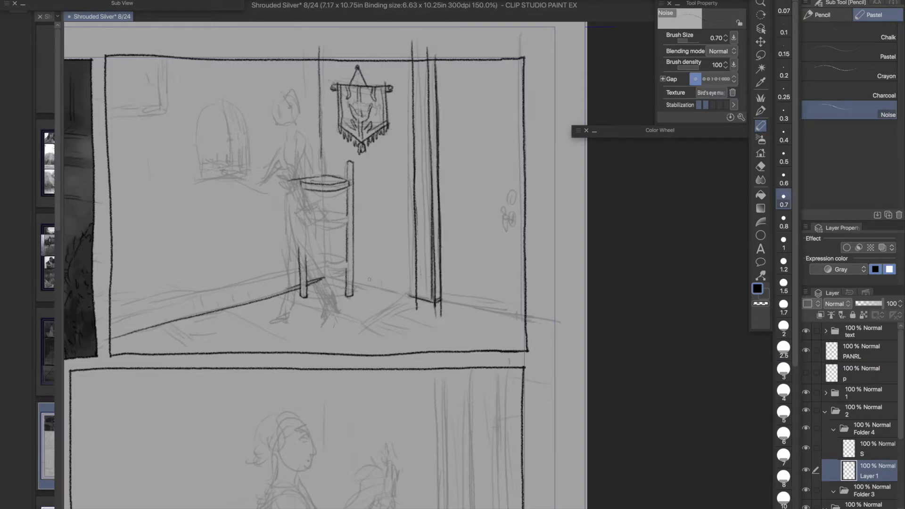
pyautogui.moveTo(439, 298)
pyautogui.mouseDown()
pyautogui.moveTo(559, 321)
pyautogui.moveTo(537, 318)
pyautogui.mouseUp()
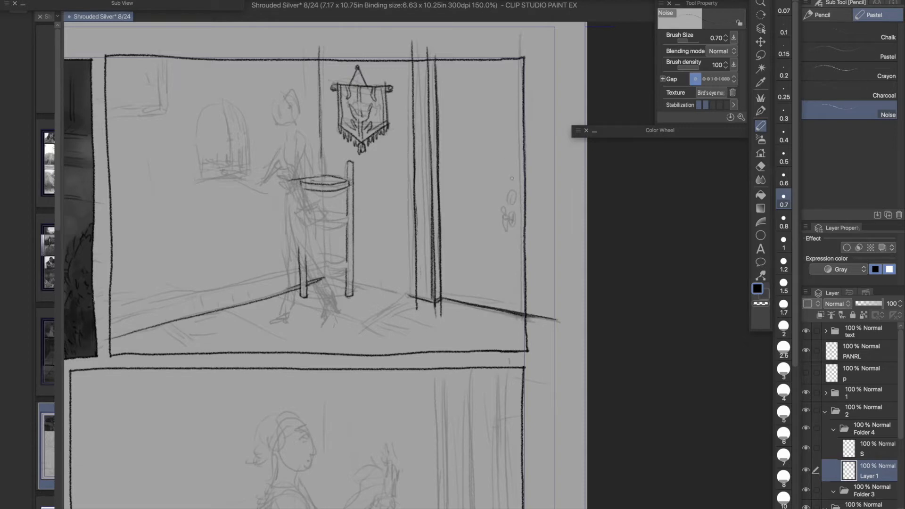
# - Ink the lock plate and handle on the door, and erase line ends that overshoot the panel border and frame base
pyautogui.moveTo(518, 189); pyautogui.dragTo(516, 208)
pyautogui.press('e')
pyautogui.moveTo(527, 315); pyautogui.dragTo(558, 322)
pyautogui.moveTo(319, 46); pyautogui.dragTo(321, 56)
pyautogui.click(761, 125)
pyautogui.click(761, 167)
pyautogui.moveTo(417, 310); pyautogui.dragTo(417, 303)
# - Draw a fringed rug with fold marks on the floor in front of the door
pyautogui.moveTo(441, 317)
pyautogui.mouseDown()
pyautogui.moveTo(441, 306)
pyautogui.moveTo(349, 336)
pyautogui.mouseUp()
pyautogui.click(761, 126)
pyautogui.hotkey('ctrl', 'z')
pyautogui.moveTo(409, 298); pyautogui.dragTo(353, 327)
pyautogui.moveTo(352, 329)
pyautogui.mouseDown()
pyautogui.moveTo(350, 338)
pyautogui.moveTo(394, 357)
pyautogui.moveTo(415, 354)
pyautogui.moveTo(413, 336)
pyautogui.mouseUp()
pyautogui.moveTo(417, 349); pyautogui.dragTo(449, 344)
pyautogui.moveTo(463, 341); pyautogui.dragTo(453, 351)
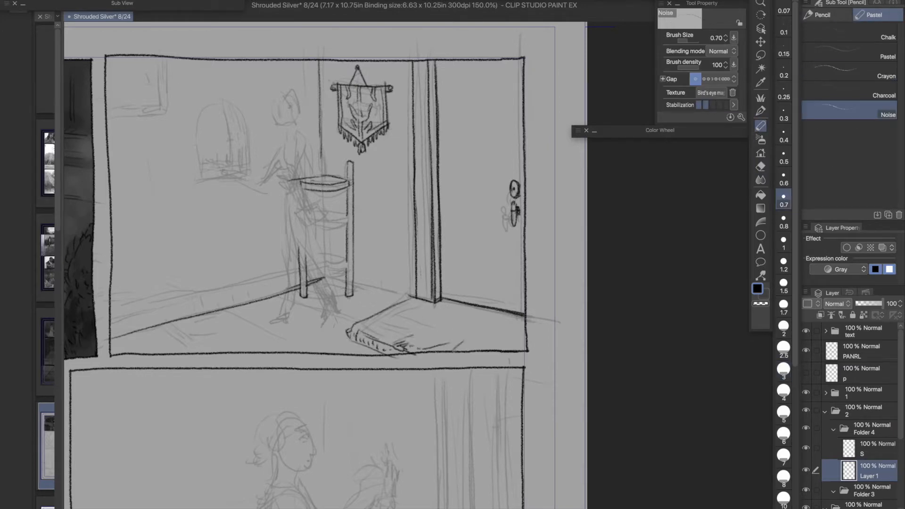
pyautogui.moveTo(352, 334); pyautogui.dragTo(401, 357)
pyautogui.moveTo(361, 340); pyautogui.dragTo(404, 360)
pyautogui.click(761, 166)
pyautogui.click(761, 126)
pyautogui.moveTo(521, 349); pyautogui.dragTo(525, 343)
# - Try vertical strokes outside the panel border and a second baseboard line along the wall beside the door frame
pyautogui.moveTo(533, 52); pyautogui.dragTo(535, 84)
pyautogui.moveTo(543, 83); pyautogui.dragTo(546, 275)
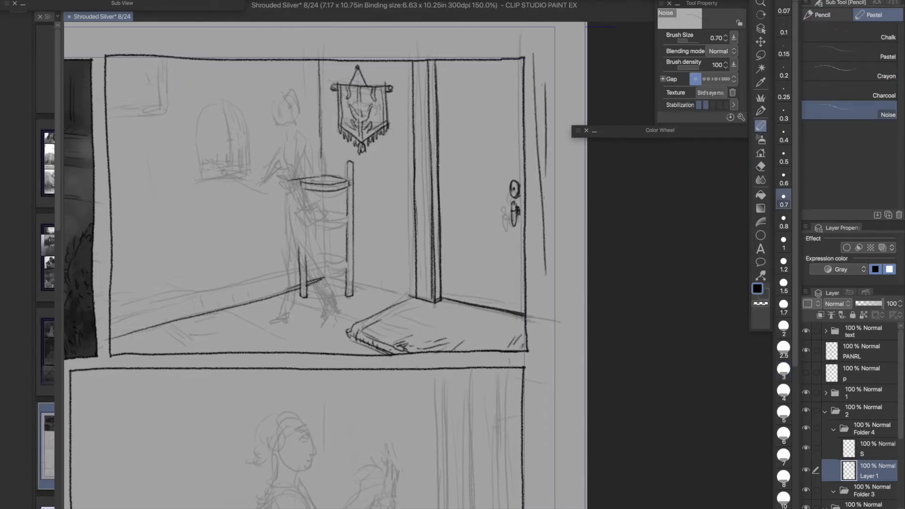
pyautogui.hotkey('ctrl', 'z')
pyautogui.moveTo(353, 279); pyautogui.dragTo(434, 303)
pyautogui.hotkey('ctrl', 'z')
pyautogui.click(761, 166)
pyautogui.click(761, 126)
pyautogui.moveTo(437, 303); pyautogui.dragTo(524, 325)
pyautogui.hotkey('ctrl', 'z')
pyautogui.moveTo(437, 303); pyautogui.dragTo(540, 328)
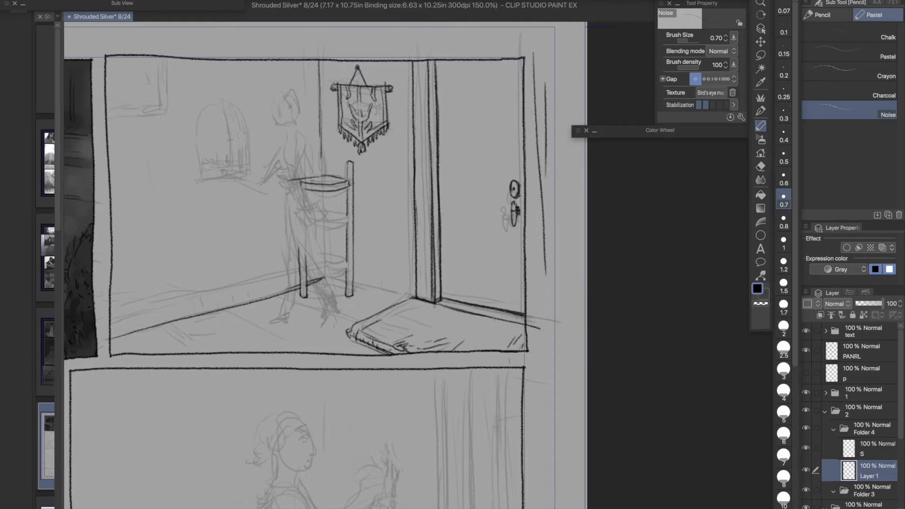
pyautogui.click(761, 55)
pyautogui.hotkey('ctrl', 'z')
# - Erase the fringed rug and its hatch marks from the floor in front of the door
pyautogui.click(761, 166)
pyautogui.moveTo(436, 308)
pyautogui.mouseDown()
pyautogui.moveTo(447, 304)
pyautogui.moveTo(399, 304)
pyautogui.moveTo(349, 334)
pyautogui.mouseUp()
pyautogui.moveTo(350, 336); pyautogui.dragTo(450, 344)
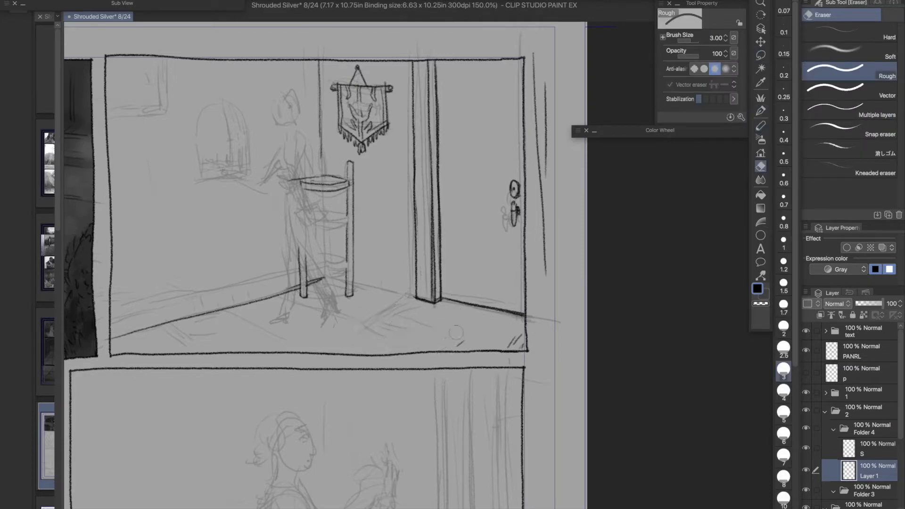
pyautogui.moveTo(387, 339); pyautogui.dragTo(410, 350)
pyautogui.moveTo(521, 336); pyautogui.dragTo(510, 347)
# - Ink the straight edges of a large floor rug beneath the shelf stand and erase the strokes outside the panel
pyautogui.click(761, 126)
pyautogui.moveTo(315, 346); pyautogui.dragTo(403, 312)
pyautogui.hotkey('ctrl', 'z')
pyautogui.moveTo(307, 367); pyautogui.dragTo(414, 309)
pyautogui.moveTo(371, 333); pyautogui.dragTo(419, 306)
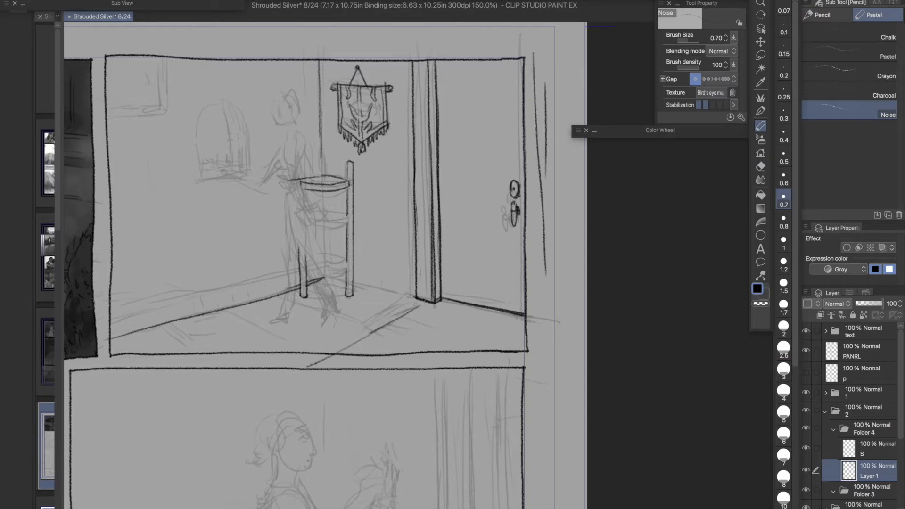
pyautogui.moveTo(226, 311); pyautogui.dragTo(330, 354)
pyautogui.hotkey('ctrl', 'z')
pyautogui.moveTo(223, 309)
pyautogui.mouseDown()
pyautogui.moveTo(333, 354)
pyautogui.moveTo(307, 365)
pyautogui.mouseUp()
pyautogui.press('e')
pyautogui.press('p')
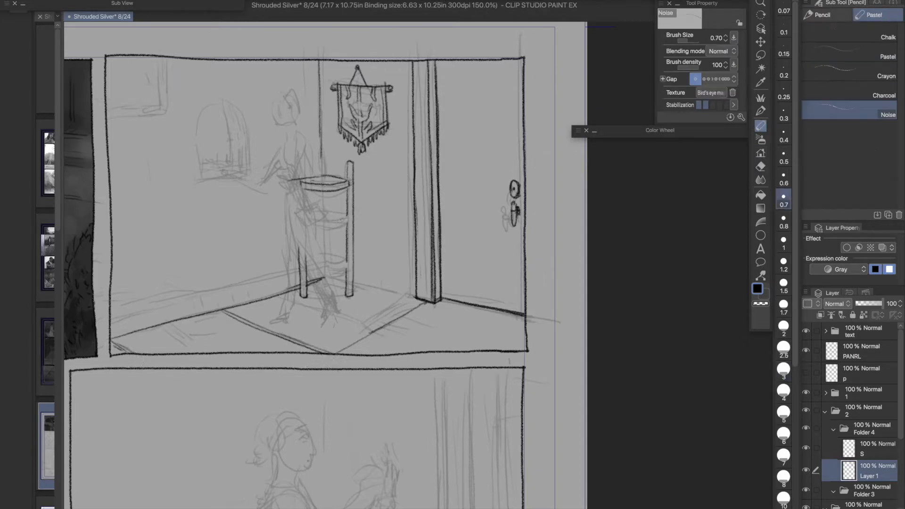
# - Ink the rounded middle and lower tiers of the shelf stand and clean up their lines
pyautogui.moveTo(313, 224)
pyautogui.mouseDown()
pyautogui.moveTo(349, 226)
pyautogui.moveTo(329, 209)
pyautogui.moveTo(334, 223)
pyautogui.mouseUp()
pyautogui.hotkey('ctrl', 'z')
pyautogui.moveTo(310, 227); pyautogui.dragTo(348, 224)
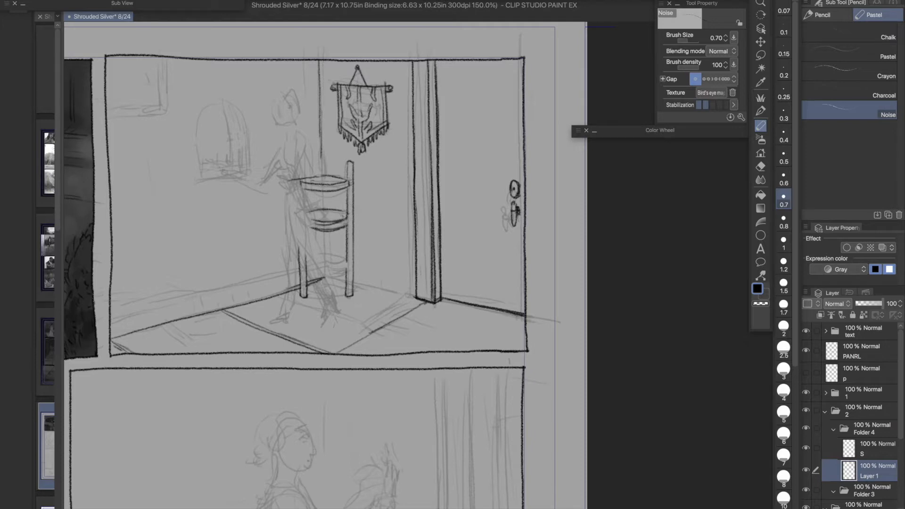
pyautogui.moveTo(306, 269)
pyautogui.mouseDown()
pyautogui.moveTo(345, 270)
pyautogui.moveTo(348, 257)
pyautogui.moveTo(308, 252)
pyautogui.moveTo(347, 259)
pyautogui.mouseUp()
pyautogui.hotkey('ctrl', 'z')
pyautogui.hotkey('ctrl', 'z')
pyautogui.hotkey('ctrl', 'z')
pyautogui.press('e')
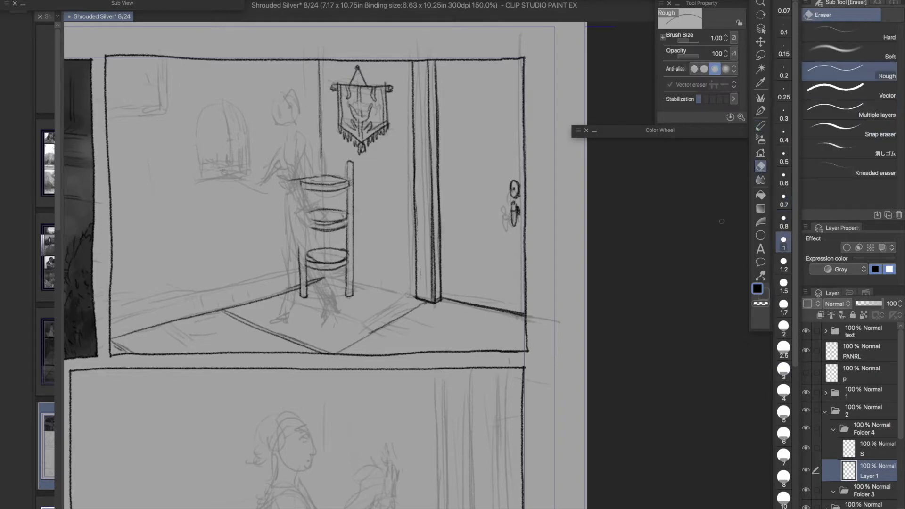
pyautogui.press('p')
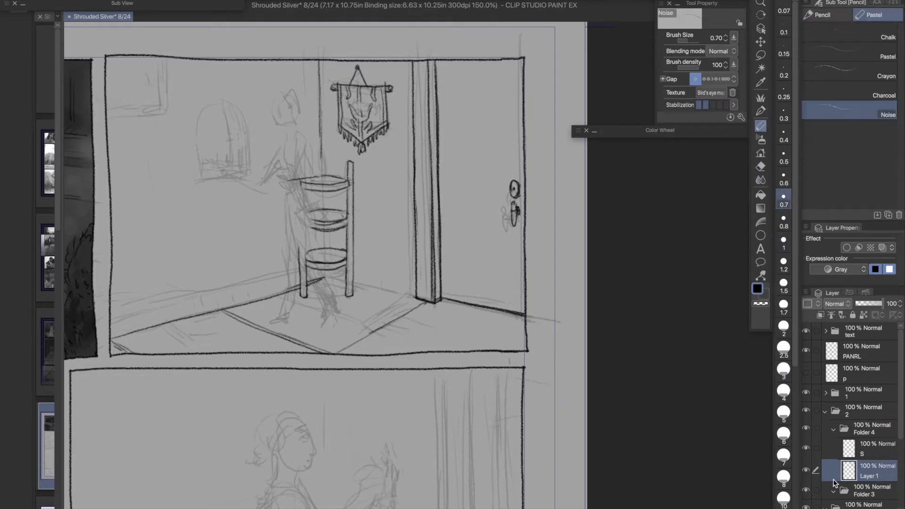
# - Create a new layer above Layer 1 and name it Items
pyautogui.press('super+shift+n')
pyautogui.doubleClick(876, 472)
pyautogui.write('Items')
pyautogui.press('Return')
# - Ink a bottle on the stand's top shelf on the Items layer and erase the overlapping lines on Layer 1
pyautogui.moveTo(329, 154); pyautogui.dragTo(333, 177)
pyautogui.moveTo(327, 134); pyautogui.dragTo(330, 155)
pyautogui.moveTo(325, 177); pyautogui.dragTo(332, 177)
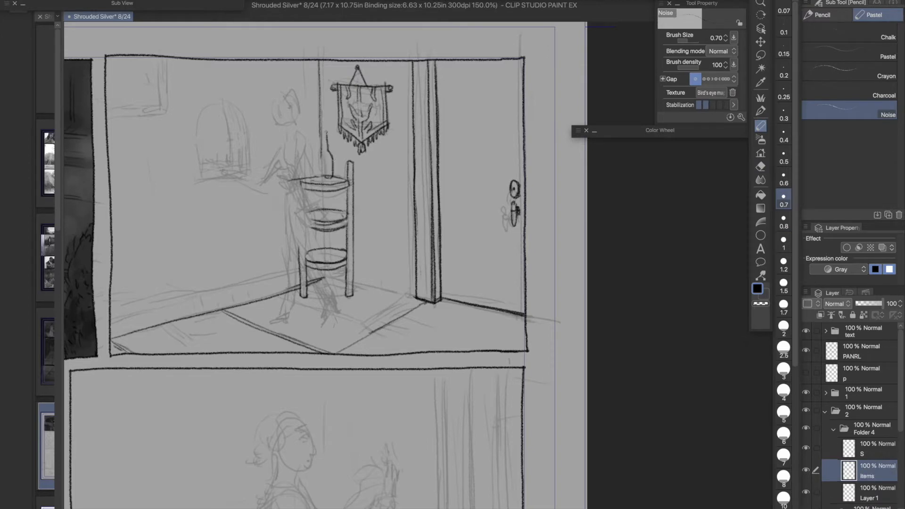
pyautogui.press('e')
pyautogui.hotkey('alt', '[')
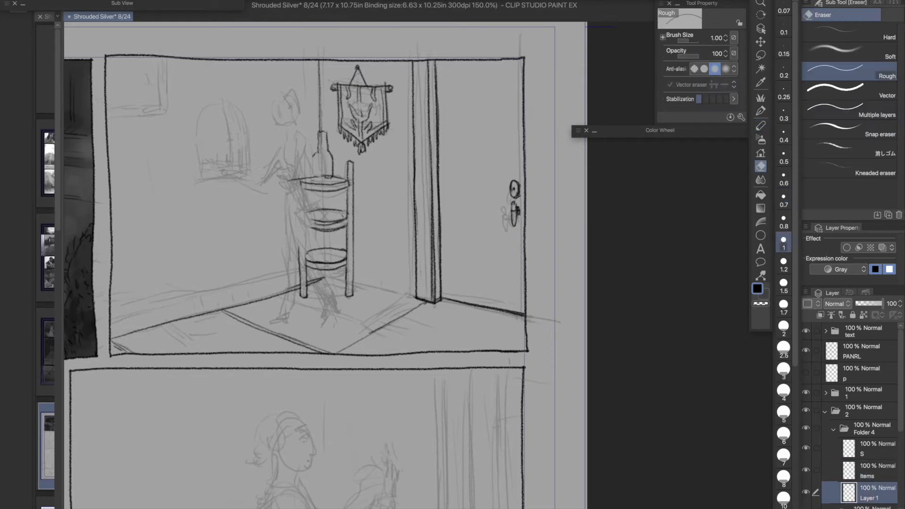
pyautogui.press('p')
# - Ink small objects on the middle and lower shelves on the Items layer, erasing the shelf lines behind them on Layer 1
pyautogui.hotkey('alt', ']')
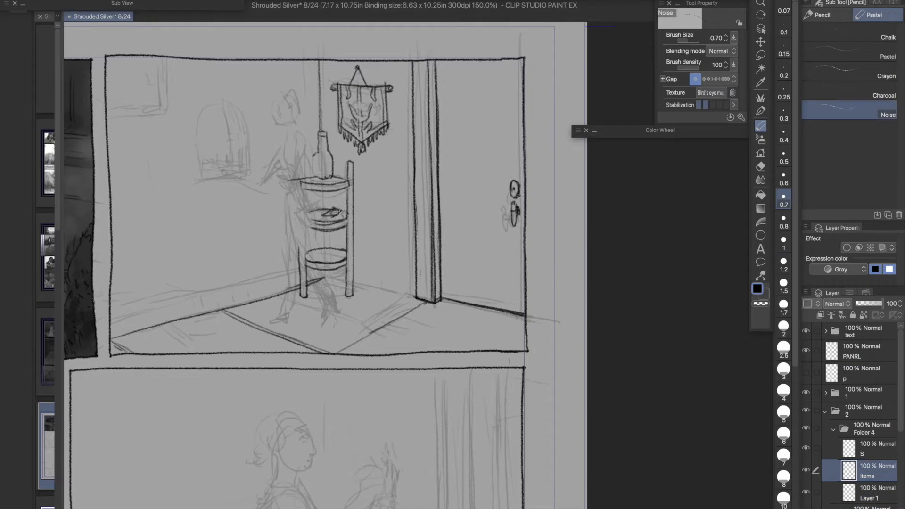
pyautogui.moveTo(323, 249); pyautogui.dragTo(332, 244)
pyautogui.press('e')
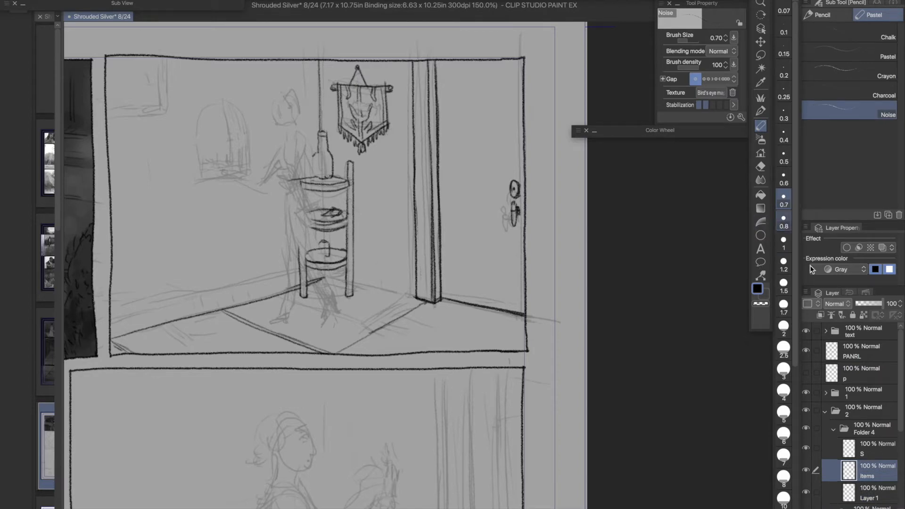
pyautogui.hotkey('alt', '[')
pyautogui.press('p')
pyautogui.hotkey('alt', ']')
pyautogui.hotkey('alt', ']')
# - Ink the vertical frame lines and double sill of the window in the panel's upper-left corner on Layer 1
pyautogui.hotkey('alt', '[')
pyautogui.hotkey('alt', '[')
pyautogui.moveTo(159, 47); pyautogui.dragTo(156, 109)
pyautogui.hotkey('ctrl', 'z')
pyautogui.moveTo(105, 137); pyautogui.dragTo(169, 131)
pyautogui.moveTo(158, 50); pyautogui.dragTo(162, 131)
pyautogui.moveTo(151, 51); pyautogui.dragTo(156, 120)
pyautogui.moveTo(101, 141); pyautogui.dragTo(162, 134)
pyautogui.hotkey('ctrl', 'z')
pyautogui.moveTo(112, 129)
pyautogui.mouseDown()
pyautogui.moveTo(163, 122)
pyautogui.moveTo(154, 126)
pyautogui.mouseUp()
pyautogui.hotkey('ctrl', 'z')
pyautogui.hotkey('ctrl', 'z')
pyautogui.moveTo(113, 127)
pyautogui.mouseDown()
pyautogui.moveTo(156, 125)
pyautogui.moveTo(149, 121)
pyautogui.mouseUp()
pyautogui.hotkey('ctrl', 'z')
pyautogui.moveTo(107, 129); pyautogui.dragTo(154, 126)
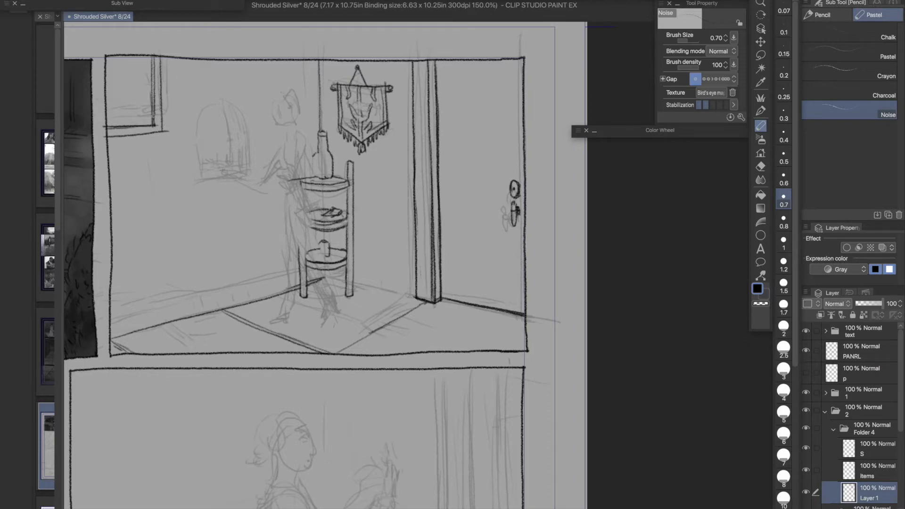
# - Lasso the corner window, adjust it slightly with a Scale/Rotate transform, and clean up its frame with the Rough eraser
pyautogui.press('m')
pyautogui.moveTo(185, 50); pyautogui.dragTo(149, 55)
pyautogui.hotkey('ctrl', 't')
pyautogui.moveTo(189, 90); pyautogui.dragTo(187, 83)
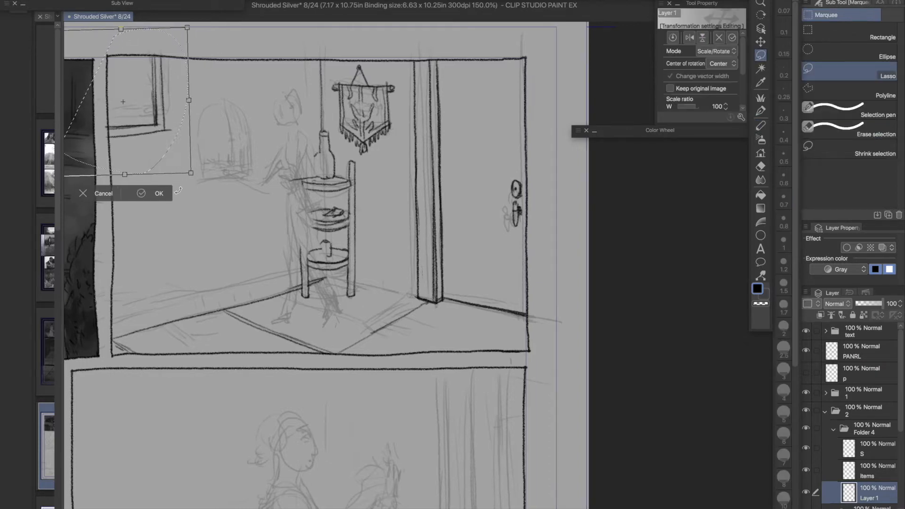
pyautogui.press('Return')
pyautogui.hotkey('ctrl', 'd')
pyautogui.press('p')
pyautogui.press('e')
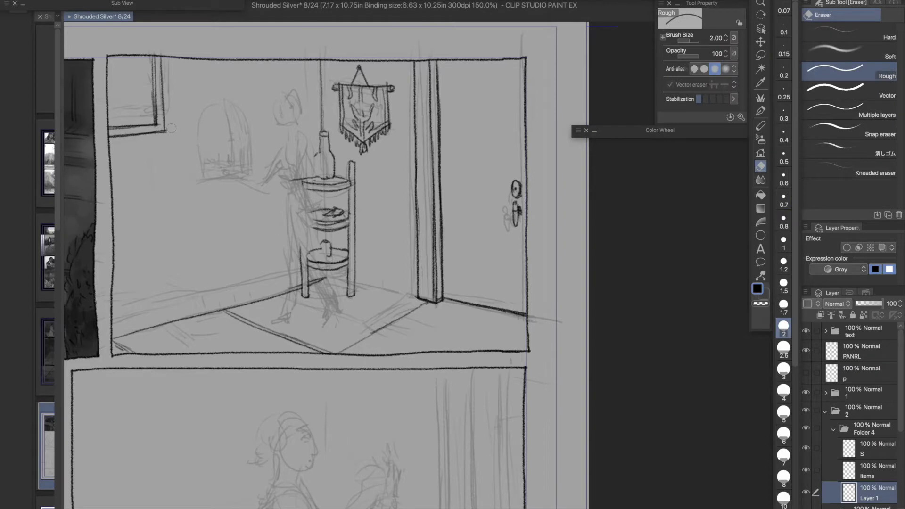
# - Ink the outline of the arched niche on the wall beside the sketched figure
pyautogui.press('p')
pyautogui.moveTo(218, 99); pyautogui.dragTo(199, 180)
pyautogui.moveTo(229, 105); pyautogui.dragTo(249, 166)
pyautogui.hotkey('ctrl', 'z')
pyautogui.moveTo(236, 141); pyautogui.dragTo(330, 188)
pyautogui.hotkey('ctrl', 'z')
pyautogui.moveTo(284, 158); pyautogui.dragTo(333, 212)
pyautogui.hotkey('ctrl', 'z')
pyautogui.moveTo(280, 221); pyautogui.dragTo(332, 216)
pyautogui.hotkey('ctrl', 'z')
pyautogui.moveTo(280, 170); pyautogui.dragTo(281, 224)
pyautogui.moveTo(278, 223); pyautogui.dragTo(335, 217)
pyautogui.hotkey('ctrl', 'z')
pyautogui.hotkey('ctrl', 'z')
# - Ink the inner depth lines and the detailed ledge of the arched wall niche
pyautogui.moveTo(330, 208); pyautogui.dragTo(373, 356)
pyautogui.press('e')
pyautogui.press('p')
pyautogui.moveTo(391, 309); pyautogui.dragTo(391, 232)
pyautogui.moveTo(336, 217)
pyautogui.mouseDown()
pyautogui.moveTo(357, 263)
pyautogui.moveTo(360, 244)
pyautogui.moveTo(361, 270)
pyautogui.mouseUp()
pyautogui.moveTo(354, 218); pyautogui.dragTo(373, 278)
pyautogui.moveTo(371, 279)
pyautogui.mouseDown()
pyautogui.moveTo(350, 212)
pyautogui.moveTo(311, 222)
pyautogui.mouseUp()
pyautogui.moveTo(314, 216); pyautogui.dragTo(343, 215)
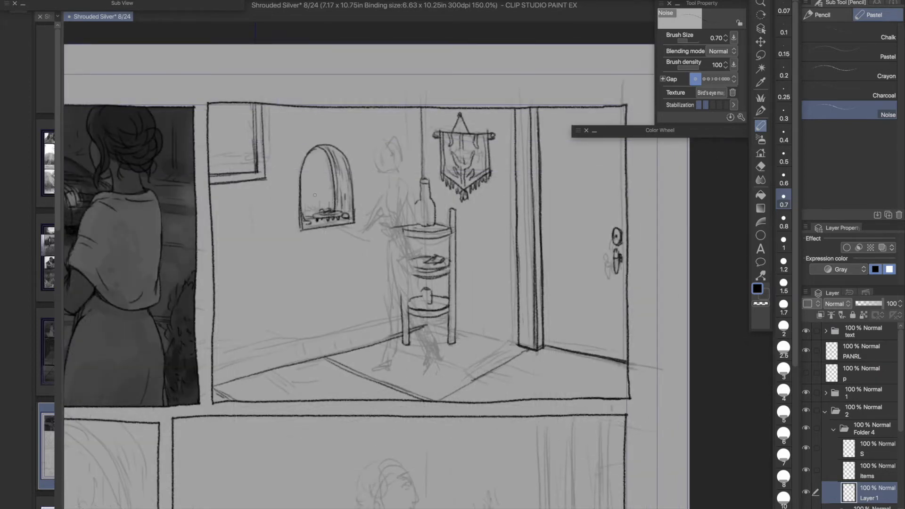
# - Add a small jar on the ledge of the arched niche and make Layer 1 active for inking
pyautogui.moveTo(343, 212); pyautogui.dragTo(349, 218)
pyautogui.moveTo(330, 212); pyautogui.dragTo(382, 218)
pyautogui.press('e')
pyautogui.scroll(-5, 868, 471)
pyautogui.click(866, 501)
pyautogui.click(869, 375)
pyautogui.press('p')
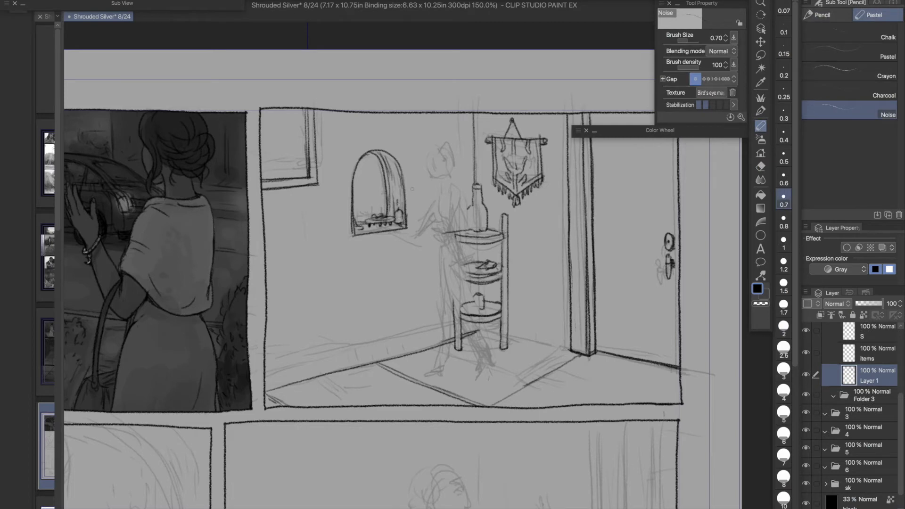
# - Try to ink the upper baseboard line along the wall below the arched niche
pyautogui.moveTo(438, 192); pyautogui.dragTo(327, 183)
pyautogui.hotkey('ctrl', 'z')
pyautogui.moveTo(154, 351)
pyautogui.mouseDown()
pyautogui.moveTo(332, 317)
pyautogui.moveTo(322, 317)
pyautogui.mouseUp()
pyautogui.hotkey('ctrl', 'z')
pyautogui.moveTo(224, 342); pyautogui.dragTo(345, 312)
pyautogui.hotkey('ctrl', 'z')
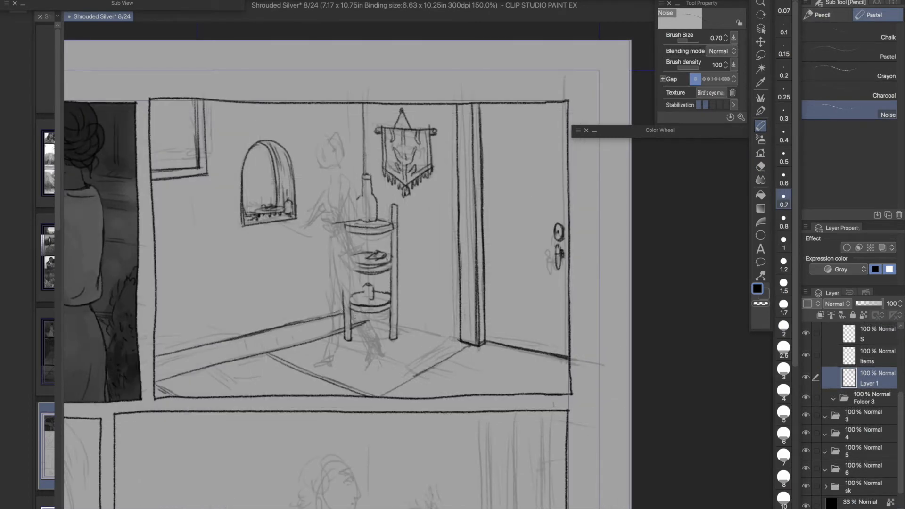
pyautogui.moveTo(155, 357); pyautogui.dragTo(306, 323)
pyautogui.press('e')
pyautogui.moveTo(158, 356); pyautogui.dragTo(341, 311)
pyautogui.hotkey('ctrl', 'z')
pyautogui.hotkey('ctrl', 'z')
pyautogui.hotkey('ctrl', 'z')
pyautogui.press('p')
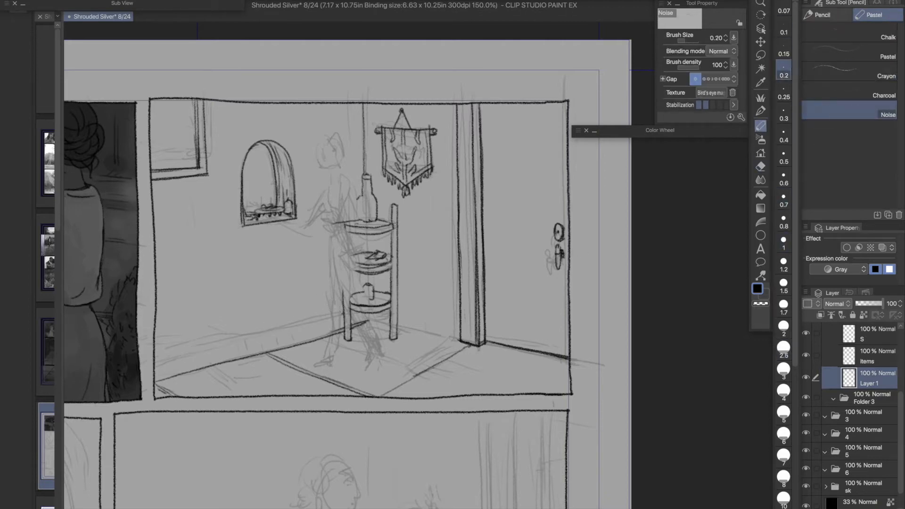
pyautogui.hotkey('ctrl', 'z')
# - Ink the floor edge between the stand and the door frame at size 0.7, and the baseboard's upper line at size 0.2
pyautogui.click(784, 198)
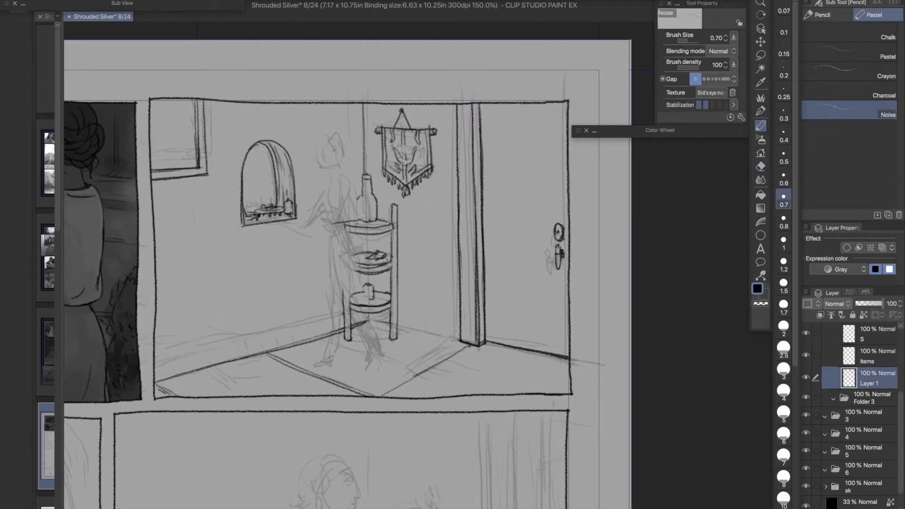
pyautogui.moveTo(397, 326); pyautogui.dragTo(564, 353)
pyautogui.hotkey('ctrl', 'z')
pyautogui.click(784, 71)
pyautogui.moveTo(156, 357); pyautogui.dragTo(343, 312)
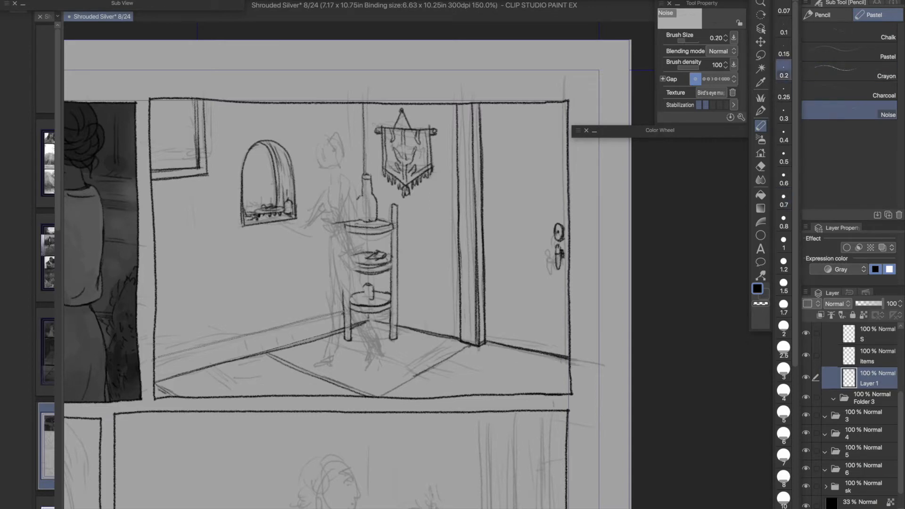
# - Ink the baseboard below the arched niche at brush size 0.7 and add short vertical marks along it
pyautogui.click(784, 199)
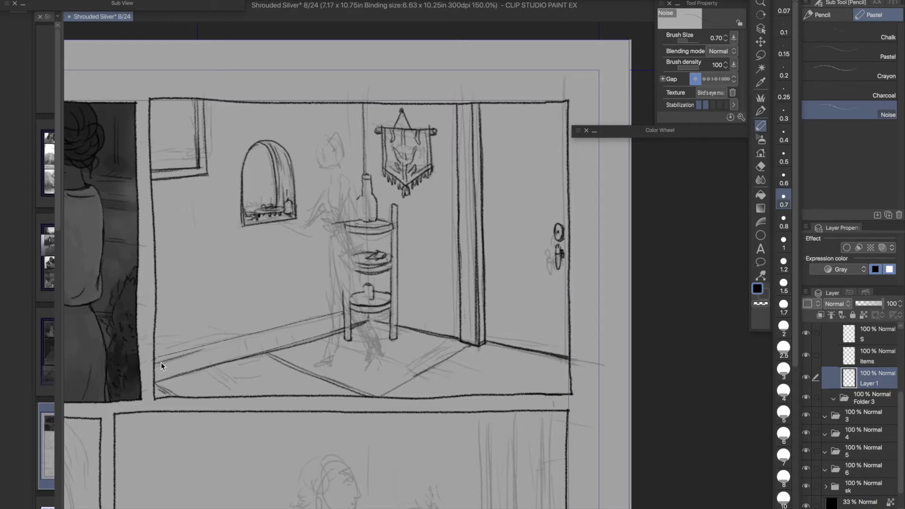
pyautogui.moveTo(186, 353); pyautogui.dragTo(326, 318)
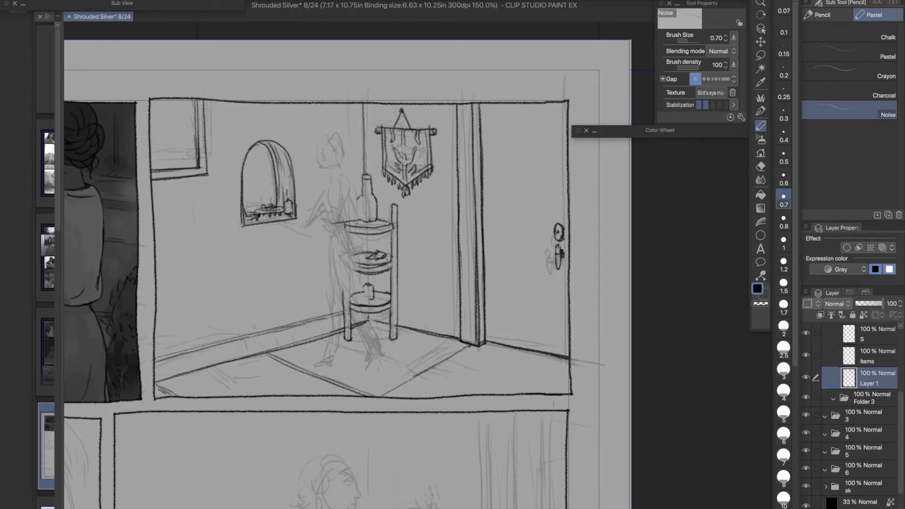
pyautogui.press('e')
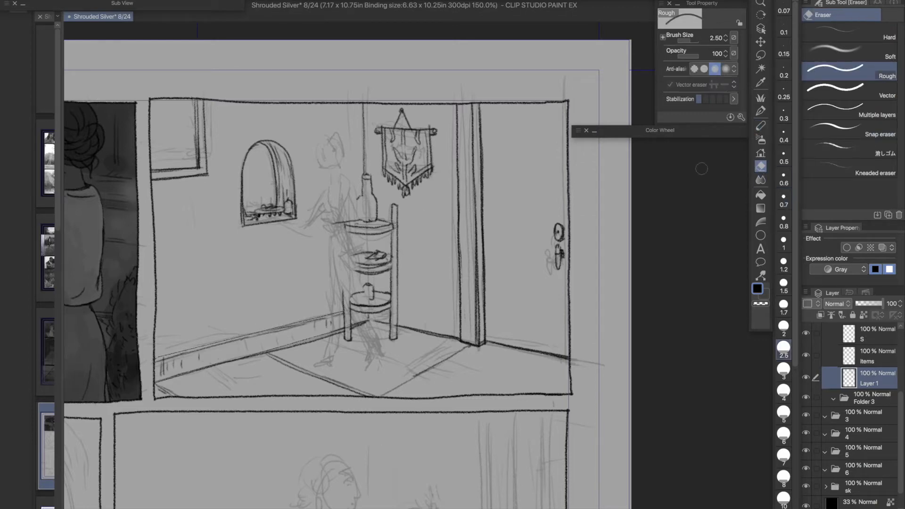
# - Ink the rug's edge running from the door frame toward its front corner with a doubled line
pyautogui.click(761, 126)
pyautogui.moveTo(472, 346); pyautogui.dragTo(399, 389)
pyautogui.moveTo(448, 363); pyautogui.dragTo(384, 397)
pyautogui.click(761, 167)
# - Make layer S active for inking the figure and save the document
pyautogui.click(869, 333)
pyautogui.click(761, 126)
pyautogui.click(123, 1)
pyautogui.click(127, 48)
# - Ink the woman's head outline and gathered hair over the rough figure on layer S
pyautogui.moveTo(276, 263); pyautogui.dragTo(338, 267)
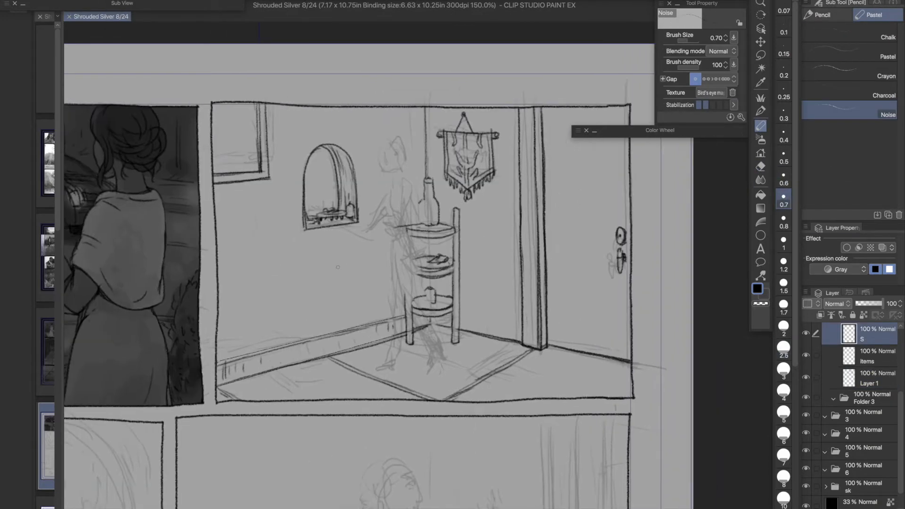
pyautogui.scroll(1, 338, 268)
pyautogui.moveTo(395, 122)
pyautogui.mouseDown()
pyautogui.moveTo(398, 139)
pyautogui.moveTo(415, 138)
pyautogui.moveTo(417, 100)
pyautogui.moveTo(422, 125)
pyautogui.mouseUp()
pyautogui.moveTo(400, 101)
pyautogui.mouseDown()
pyautogui.moveTo(393, 139)
pyautogui.moveTo(424, 139)
pyautogui.mouseUp()
pyautogui.moveTo(387, 108)
pyautogui.mouseDown()
pyautogui.moveTo(391, 124)
pyautogui.moveTo(428, 121)
pyautogui.mouseUp()
pyautogui.moveTo(425, 118); pyautogui.dragTo(431, 135)
# - Ink the woman's neck, shoulder, back and bust outline down to the waist
pyautogui.moveTo(398, 106)
pyautogui.mouseDown()
pyautogui.moveTo(426, 100)
pyautogui.moveTo(396, 124)
pyautogui.moveTo(413, 157)
pyautogui.mouseUp()
pyautogui.press('super+z')
pyautogui.moveTo(422, 126)
pyautogui.mouseDown()
pyautogui.moveTo(426, 149)
pyautogui.moveTo(416, 162)
pyautogui.mouseUp()
pyautogui.scroll(-1, 378, 207)
pyautogui.moveTo(416, 161); pyautogui.dragTo(422, 227)
pyautogui.press('super+z')
pyautogui.moveTo(403, 172)
pyautogui.mouseDown()
pyautogui.moveTo(394, 203)
pyautogui.moveTo(400, 184)
pyautogui.mouseUp()
pyautogui.press('super+z')
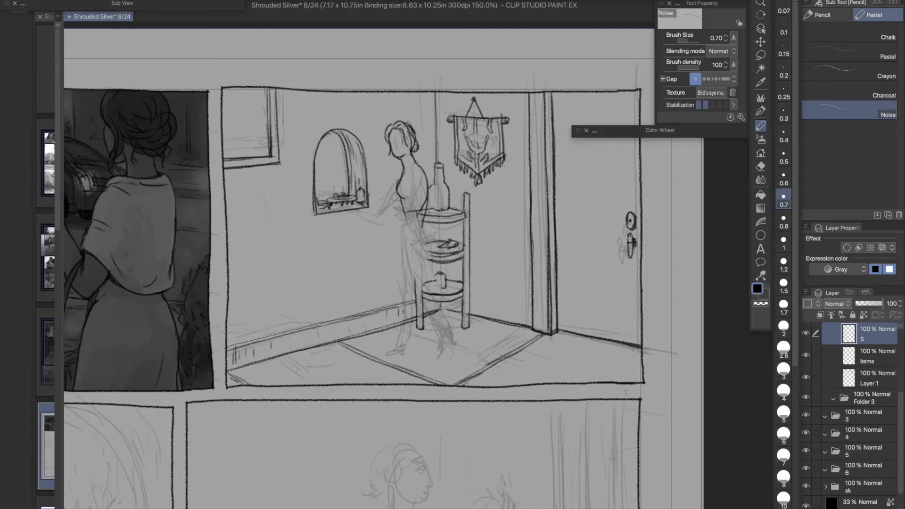
# - Ink the front edge of the woman's skirt from the waist to below the knee
pyautogui.moveTo(405, 209); pyautogui.dragTo(406, 303)
pyautogui.moveTo(426, 207)
pyautogui.mouseDown()
pyautogui.moveTo(441, 280)
pyautogui.moveTo(454, 289)
pyautogui.mouseUp()
pyautogui.press('super+z')
pyautogui.moveTo(401, 238); pyautogui.dragTo(404, 299)
pyautogui.press('super+z')
pyautogui.moveTo(400, 298)
pyautogui.mouseDown()
pyautogui.moveTo(447, 288)
pyautogui.moveTo(448, 299)
pyautogui.mouseUp()
pyautogui.press('super+z')
# - Ink the skirt's hem and the hip curve along its back edge, cleaning up stray ink
pyautogui.moveTo(446, 285)
pyautogui.mouseDown()
pyautogui.moveTo(458, 291)
pyautogui.moveTo(432, 302)
pyautogui.mouseUp()
pyautogui.press('e')
pyautogui.press('p')
pyautogui.moveTo(427, 216); pyautogui.dragTo(439, 254)
pyautogui.press('e')
pyautogui.press('p')
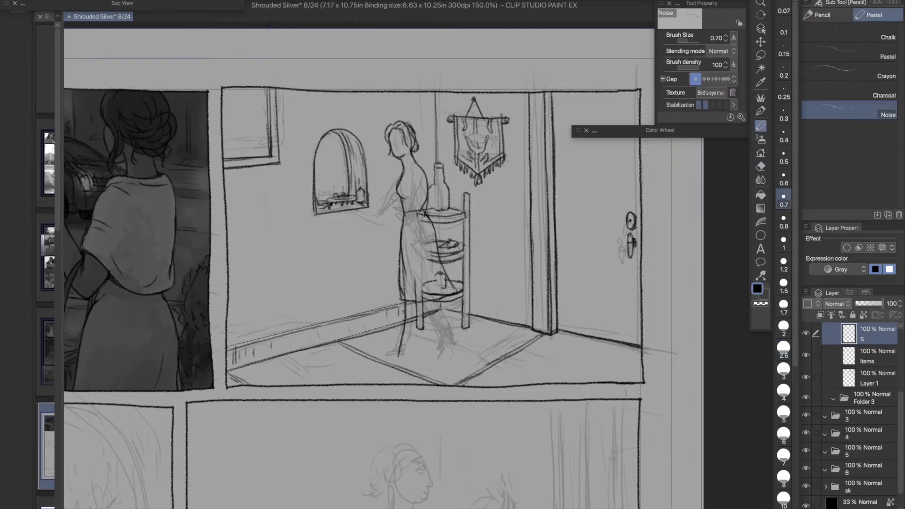
# - Try to redraw the figure's lower line from the hip down to the front foot
pyautogui.hotkey('ctrl', 'z')
pyautogui.moveTo(427, 228)
pyautogui.mouseDown()
pyautogui.moveTo(402, 351)
pyautogui.moveTo(386, 354)
pyautogui.moveTo(394, 356)
pyautogui.mouseUp()
pyautogui.hotkey('ctrl', 'z')
pyautogui.hotkey('ctrl', 'z')
pyautogui.hotkey('ctrl', 'z')
# - Nudge the inked figure slightly upward within the panel
pyautogui.click(761, 42)
pyautogui.moveTo(403, 250); pyautogui.dragTo(404, 243)
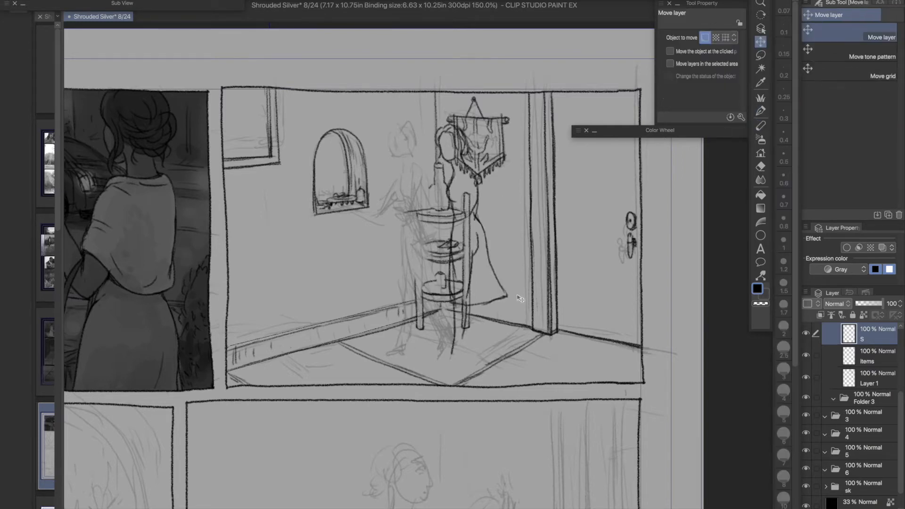
pyautogui.moveTo(440, 280); pyautogui.dragTo(621, 289)
pyautogui.hotkey('ctrl', 'z')
# - Ink both of the woman's lower legs and her strappy heeled shoes
pyautogui.press('p')
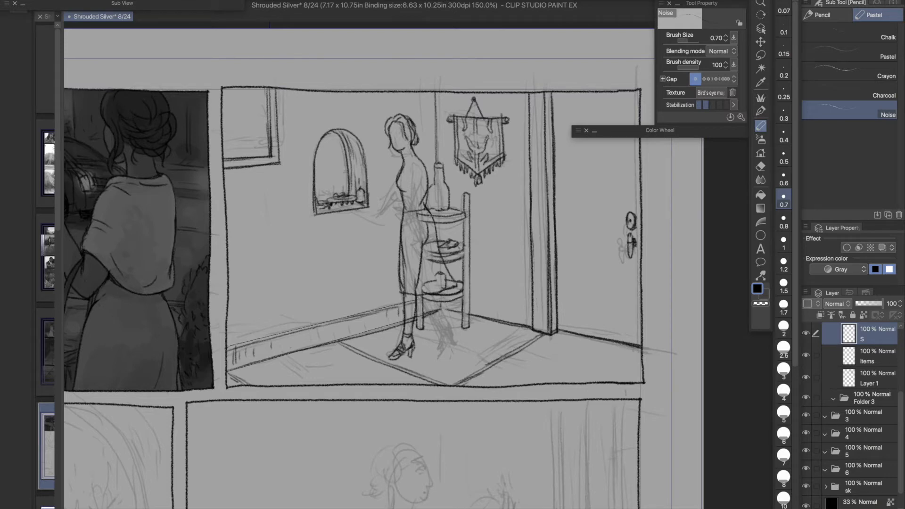
pyautogui.moveTo(440, 332); pyautogui.dragTo(439, 341)
pyautogui.hotkey('ctrl', 'z')
pyautogui.hotkey('ctrl', 'z')
pyautogui.moveTo(424, 299)
pyautogui.mouseDown()
pyautogui.moveTo(441, 338)
pyautogui.moveTo(440, 327)
pyautogui.mouseUp()
pyautogui.moveTo(438, 302)
pyautogui.mouseDown()
pyautogui.moveTo(448, 328)
pyautogui.moveTo(438, 347)
pyautogui.mouseUp()
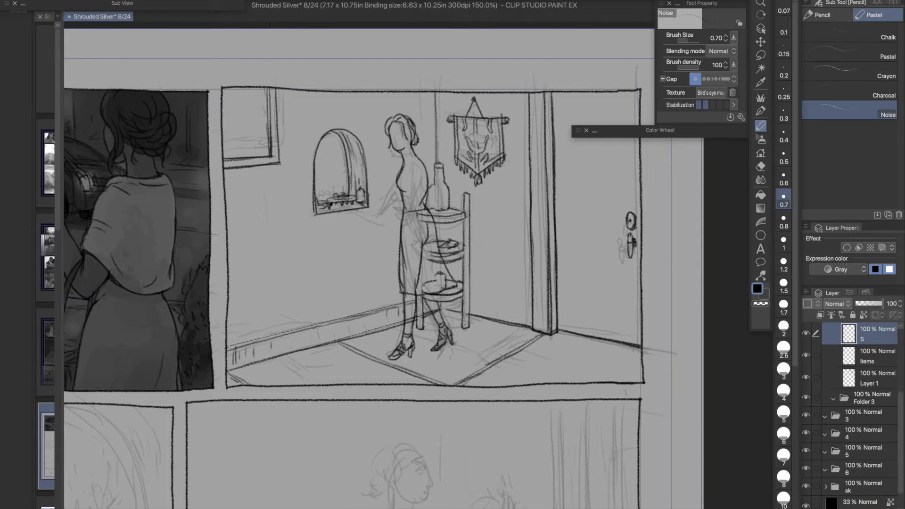
# - Refine the lower leg lines beneath the skirt hem, erasing stray ink at eraser size 0.5
pyautogui.press('e')
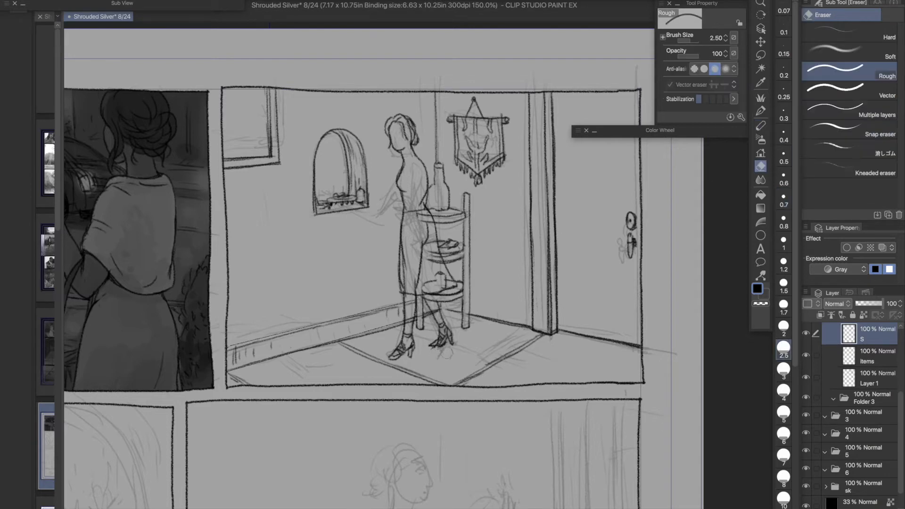
pyautogui.click(784, 155)
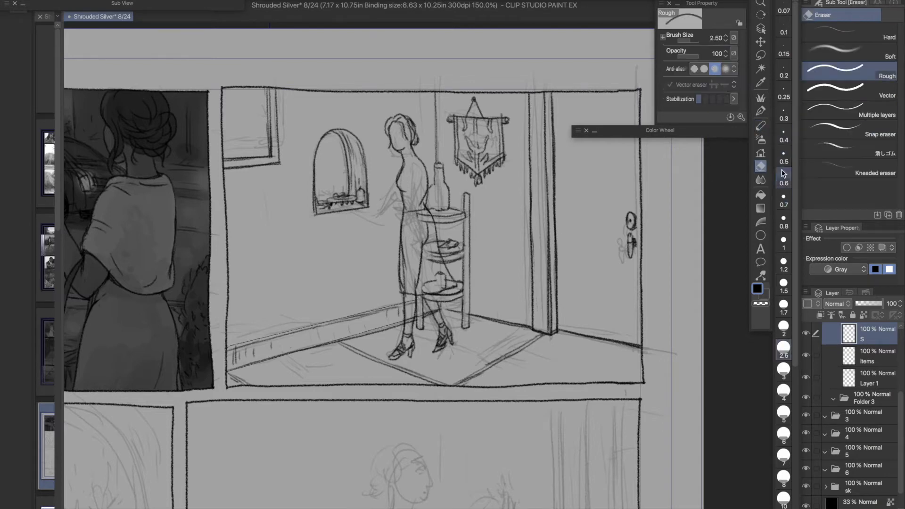
pyautogui.scroll(3, 454, 367)
pyautogui.moveTo(428, 295); pyautogui.dragTo(415, 311)
pyautogui.press('p')
pyautogui.moveTo(412, 190); pyautogui.dragTo(430, 251)
pyautogui.hotkey('ctrl', 'z')
pyautogui.moveTo(365, 179); pyautogui.dragTo(410, 249)
pyautogui.hotkey('ctrl', 'z')
pyautogui.moveTo(414, 192)
pyautogui.mouseDown()
pyautogui.moveTo(436, 261)
pyautogui.moveTo(423, 243)
pyautogui.mouseUp()
pyautogui.press('e')
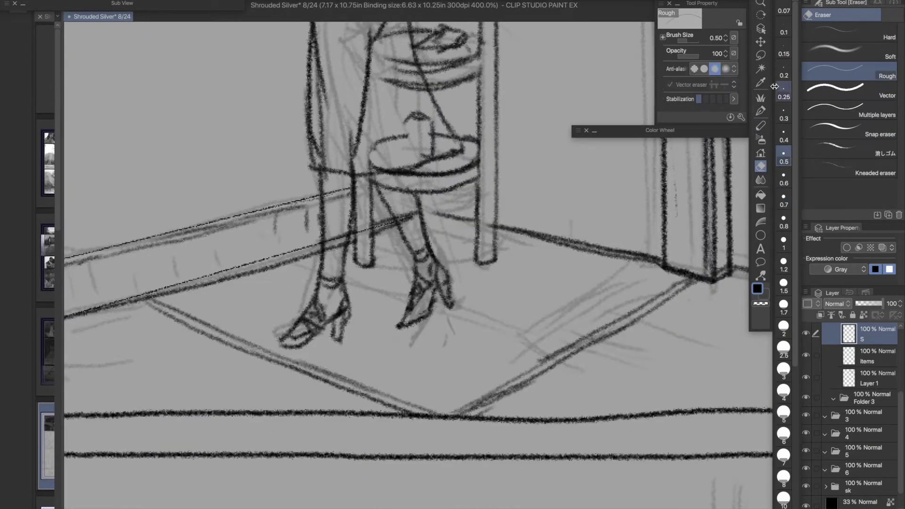
# - Ink the rear leg's ankle line, and lasso and reposition the rear foot
pyautogui.click(761, 126)
pyautogui.moveTo(420, 209); pyautogui.dragTo(452, 284)
pyautogui.click(761, 167)
pyautogui.click(761, 55)
pyautogui.moveTo(425, 238)
pyautogui.mouseDown()
pyautogui.moveTo(449, 307)
pyautogui.moveTo(420, 225)
pyautogui.mouseUp()
pyautogui.click(761, 42)
pyautogui.moveTo(443, 282); pyautogui.dragTo(456, 310)
pyautogui.hotkey('ctrl', 'd')
# - Redraw the rear shoe, ankle and calf lines, erasing overlapping marks around the straps
pyautogui.click(760, 125)
pyautogui.moveTo(437, 278)
pyautogui.mouseDown()
pyautogui.moveTo(442, 300)
pyautogui.moveTo(409, 320)
pyautogui.mouseUp()
pyautogui.moveTo(444, 261); pyautogui.dragTo(436, 276)
pyautogui.click(760, 167)
pyautogui.moveTo(426, 244)
pyautogui.mouseDown()
pyautogui.moveTo(436, 264)
pyautogui.moveTo(432, 244)
pyautogui.mouseUp()
pyautogui.click(760, 126)
pyautogui.moveTo(426, 232)
pyautogui.mouseDown()
pyautogui.moveTo(440, 263)
pyautogui.moveTo(436, 238)
pyautogui.mouseUp()
pyautogui.click(760, 167)
pyautogui.moveTo(419, 217); pyautogui.dragTo(425, 239)
pyautogui.click(760, 126)
pyautogui.moveTo(410, 171); pyautogui.dragTo(425, 220)
# - Ink the front leg's calf line and shift the lassoed front lower leg slightly
pyautogui.moveTo(370, 173)
pyautogui.mouseDown()
pyautogui.moveTo(376, 186)
pyautogui.moveTo(345, 275)
pyautogui.moveTo(344, 207)
pyautogui.mouseUp()
pyautogui.click(761, 55)
pyautogui.moveTo(357, 289); pyautogui.dragTo(343, 212)
pyautogui.click(760, 42)
pyautogui.moveTo(350, 264); pyautogui.dragTo(356, 265)
pyautogui.hotkey('ctrl', 'd')
# - Ink the front shoe's instep and heel, and erase excess lines around the toe
pyautogui.click(760, 126)
pyautogui.moveTo(330, 322); pyautogui.dragTo(344, 311)
pyautogui.moveTo(350, 297)
pyautogui.mouseDown()
pyautogui.moveTo(354, 307)
pyautogui.moveTo(335, 320)
pyautogui.moveTo(350, 297)
pyautogui.moveTo(342, 329)
pyautogui.moveTo(349, 315)
pyautogui.moveTo(331, 331)
pyautogui.mouseUp()
pyautogui.scroll(1, 354, 307)
pyautogui.click(761, 167)
pyautogui.click(867, 57)
pyautogui.moveTo(332, 328)
pyautogui.mouseDown()
pyautogui.moveTo(300, 351)
pyautogui.moveTo(305, 341)
pyautogui.mouseUp()
# - Redraw the front shoe's toe and add strap details to the heeled shoes
pyautogui.click(761, 126)
pyautogui.moveTo(323, 337)
pyautogui.mouseDown()
pyautogui.moveTo(281, 360)
pyautogui.moveTo(304, 353)
pyautogui.moveTo(330, 323)
pyautogui.moveTo(306, 337)
pyautogui.moveTo(312, 346)
pyautogui.mouseUp()
pyautogui.hotkey('ctrl', 'z')
pyautogui.moveTo(295, 355); pyautogui.dragTo(313, 345)
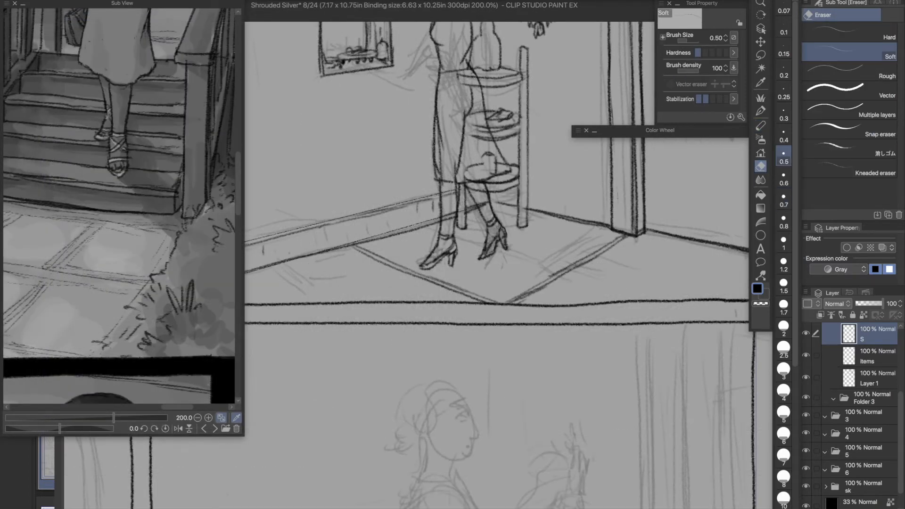
pyautogui.press('p')
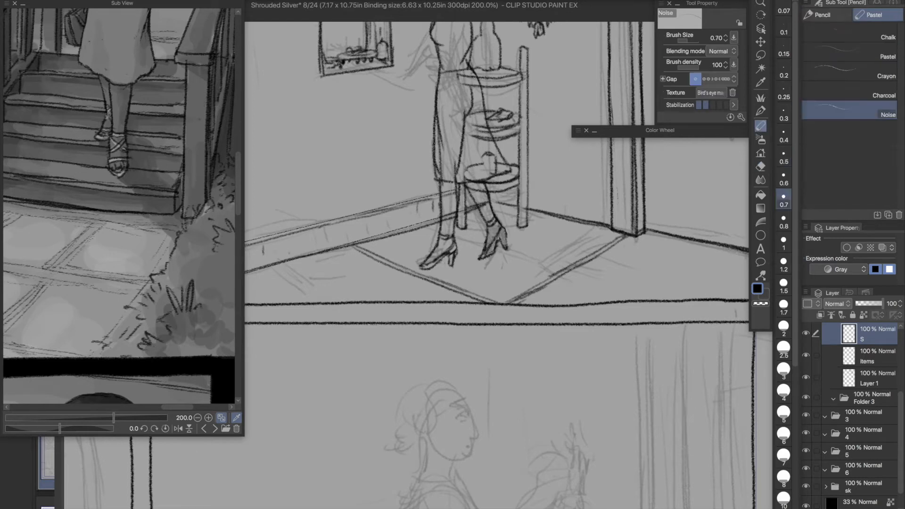
pyautogui.scroll(2, 481, 242)
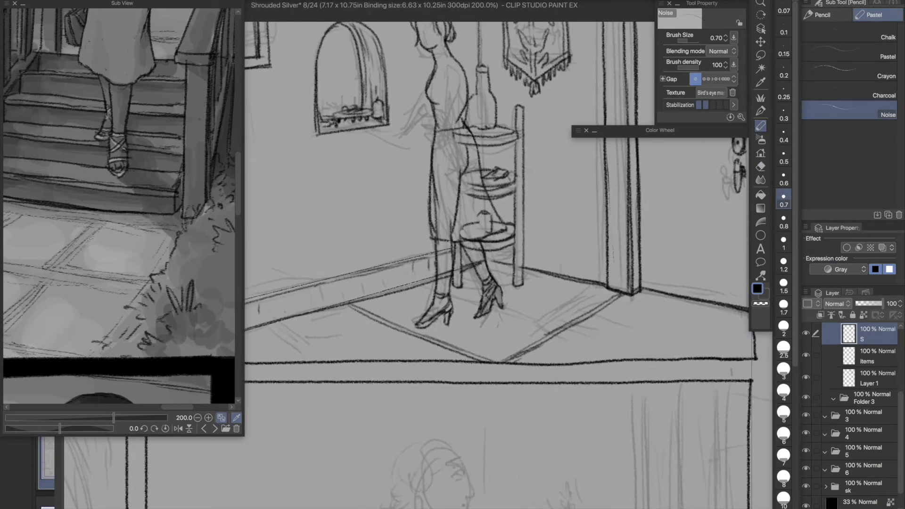
pyautogui.press('super+z')
pyautogui.press('super+shift+z')
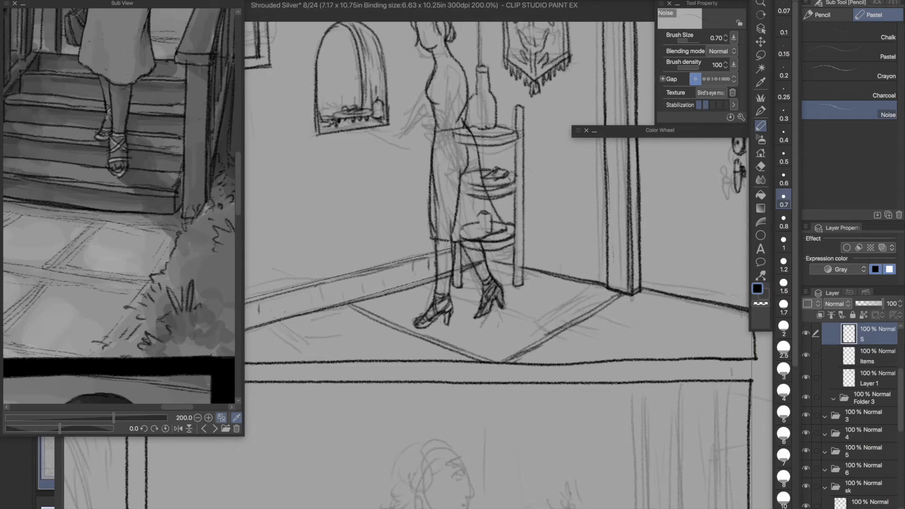
# - Lasso the figure's upper body, shift it slightly, and ready the Rough eraser
pyautogui.moveTo(441, 90); pyautogui.dragTo(485, 290)
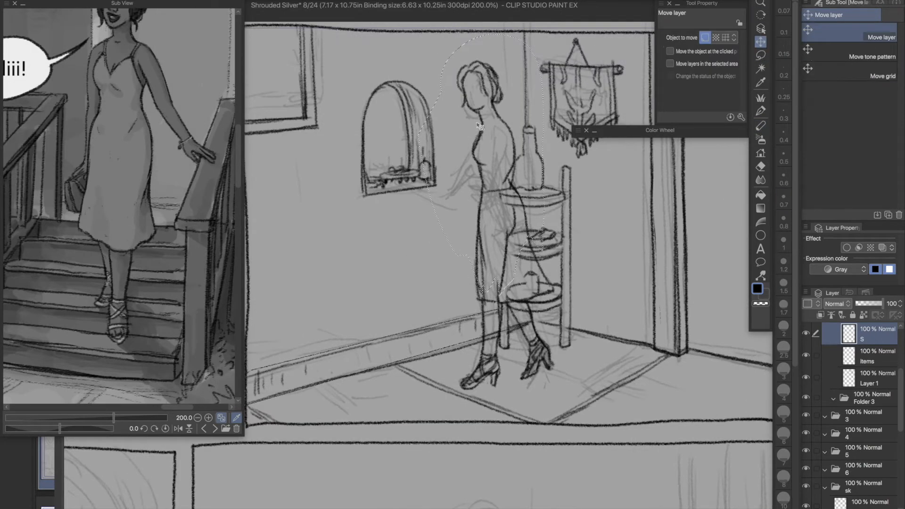
pyautogui.press('e')
pyautogui.click(849, 70)
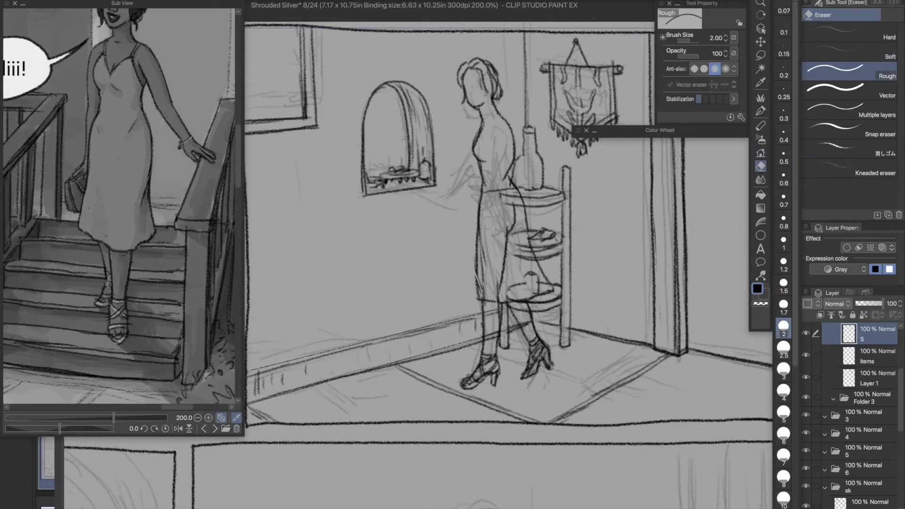
# - Redraw the skirt's back edge as a straighter flare and erase the old front edge and hem corner
pyautogui.press('p')
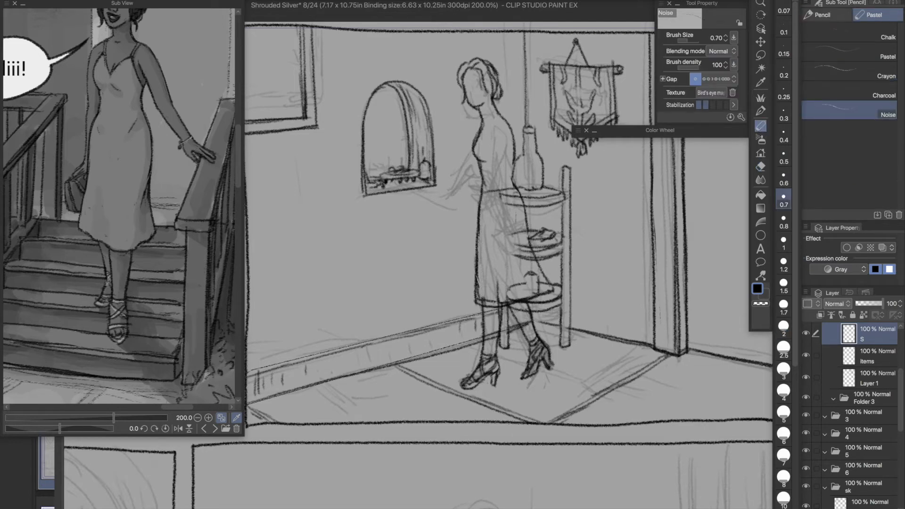
pyautogui.click(761, 166)
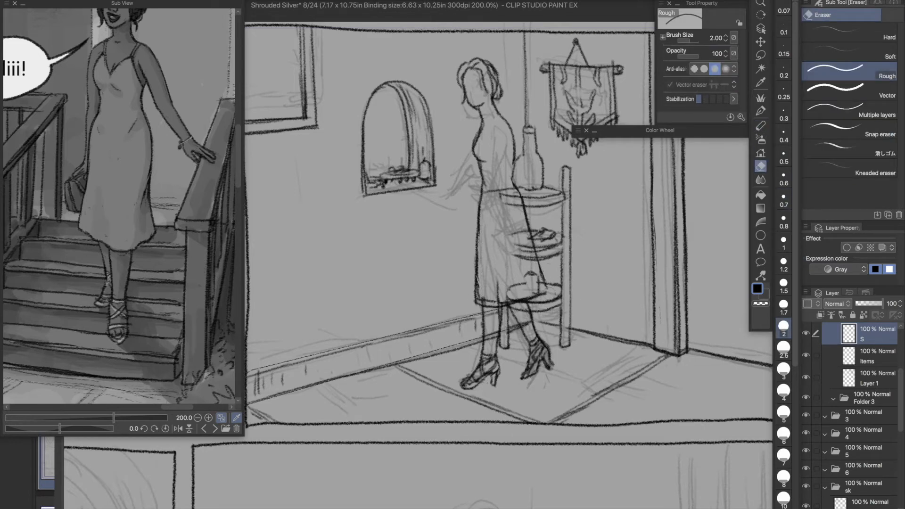
pyautogui.moveTo(544, 289); pyautogui.dragTo(553, 295)
pyautogui.moveTo(481, 221)
pyautogui.mouseDown()
pyautogui.moveTo(477, 298)
pyautogui.moveTo(515, 303)
pyautogui.mouseUp()
# - Ink a wider flared front edge of the skirt from waist to hem, trimming the overhanging hem corner
pyautogui.press('p')
pyautogui.moveTo(479, 244)
pyautogui.mouseDown()
pyautogui.moveTo(481, 194)
pyautogui.moveTo(474, 275)
pyautogui.mouseUp()
pyautogui.hotkey('ctrl', 'z')
pyautogui.moveTo(483, 191); pyautogui.dragTo(467, 297)
pyautogui.click(761, 166)
pyautogui.moveTo(467, 296); pyautogui.dragTo(471, 300)
pyautogui.click(761, 126)
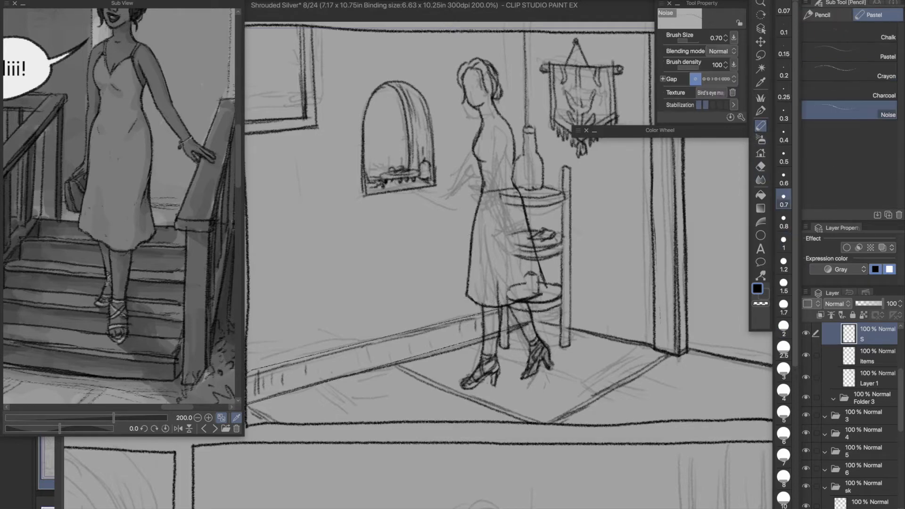
# - Lasso the woman's head and shift it slightly on the neck
pyautogui.press('k')
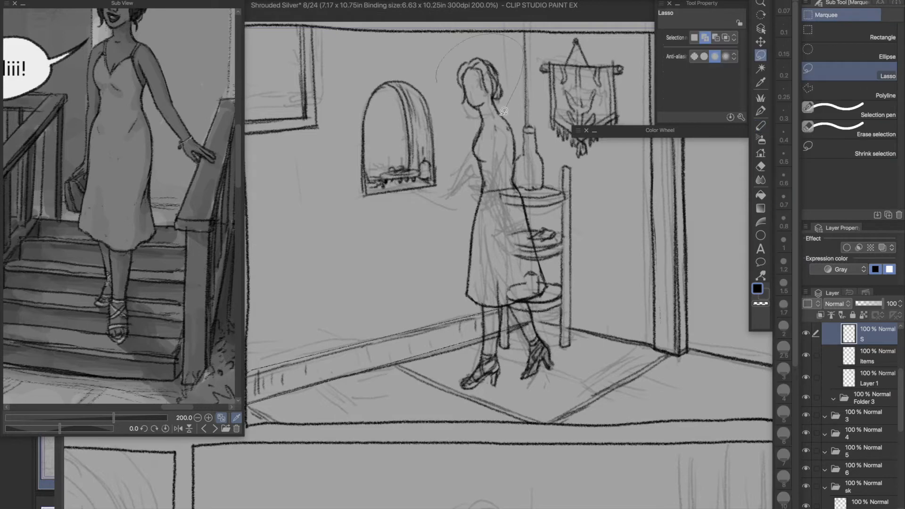
pyautogui.click(761, 126)
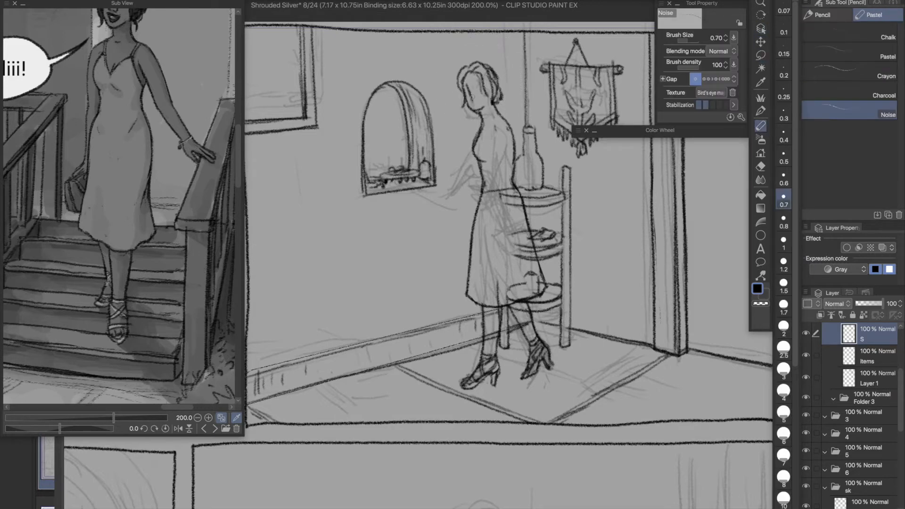
# - Ink the woman's jawline, eyebrows and eyes
pyautogui.scroll(2, 472, 95)
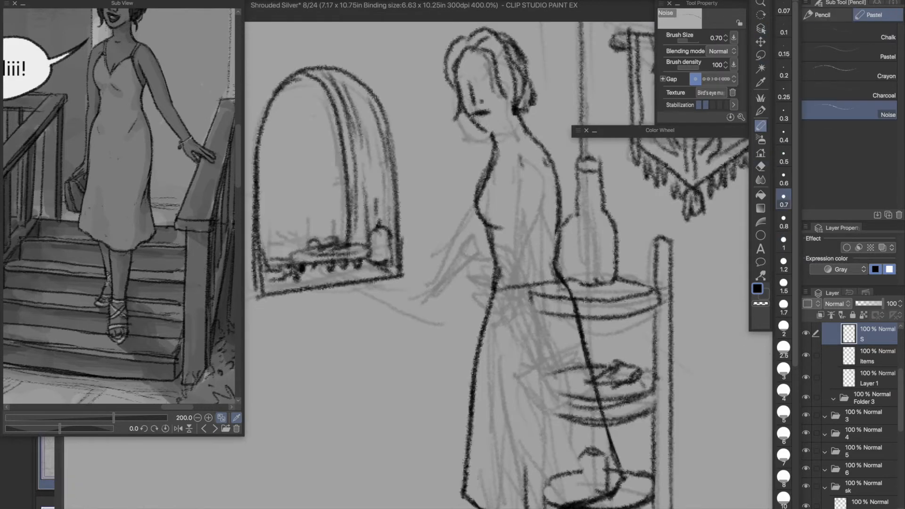
pyautogui.moveTo(482, 130); pyautogui.dragTo(511, 102)
pyautogui.moveTo(456, 71); pyautogui.dragTo(465, 73)
pyautogui.moveTo(477, 71)
pyautogui.mouseDown()
pyautogui.moveTo(494, 67)
pyautogui.moveTo(495, 87)
pyautogui.mouseUp()
pyautogui.moveTo(456, 81)
pyautogui.mouseDown()
pyautogui.moveTo(495, 114)
pyautogui.moveTo(480, 115)
pyautogui.moveTo(471, 101)
pyautogui.mouseUp()
# - Adjust the placement of the facial features and refine the face's ink lines
pyautogui.click(761, 55)
pyautogui.click(761, 42)
pyautogui.click(761, 126)
pyautogui.click(761, 166)
pyautogui.click(761, 125)
pyautogui.hotkey('ctrl', 'z')
pyautogui.moveTo(469, 103); pyautogui.dragTo(485, 101)
pyautogui.hotkey('ctrl', 'z')
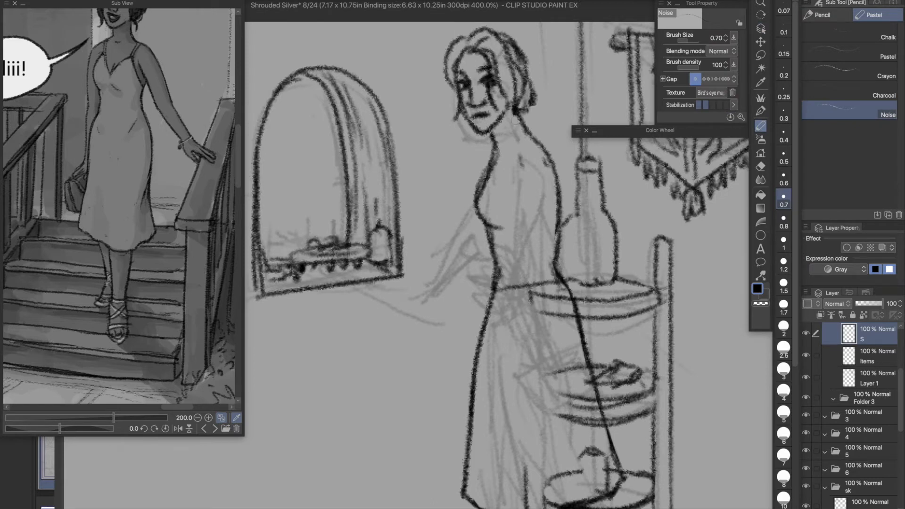
# - Redraw the woman's hair with fuller face-framing strands, a rounder crown and a bun, erasing the old outline
pyautogui.press('e')
pyautogui.press('p')
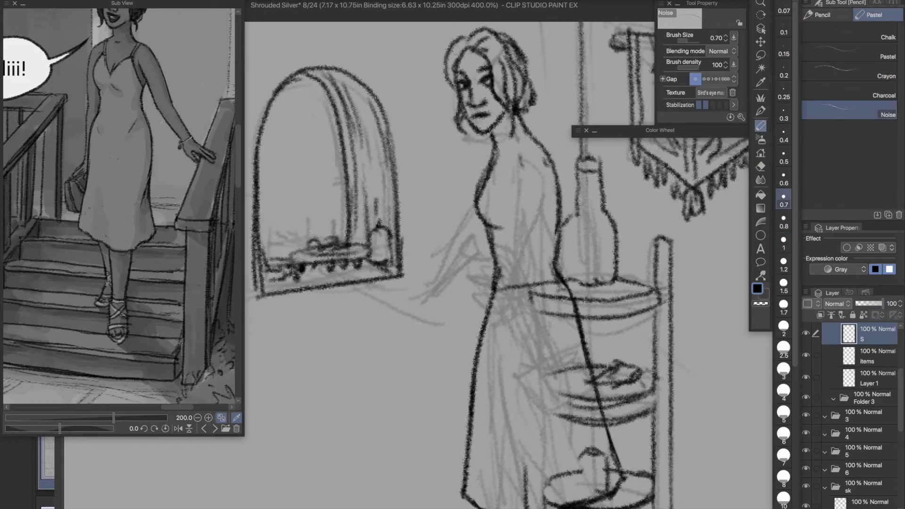
pyautogui.moveTo(447, 52); pyautogui.dragTo(456, 124)
pyautogui.moveTo(527, 71); pyautogui.dragTo(518, 94)
pyautogui.moveTo(517, 41)
pyautogui.mouseDown()
pyautogui.moveTo(533, 84)
pyautogui.moveTo(528, 109)
pyautogui.mouseUp()
pyautogui.press('e')
pyautogui.moveTo(502, 30)
pyautogui.mouseDown()
pyautogui.moveTo(446, 66)
pyautogui.moveTo(465, 48)
pyautogui.moveTo(513, 43)
pyautogui.mouseUp()
pyautogui.press('p')
pyautogui.moveTo(457, 47); pyautogui.dragTo(508, 31)
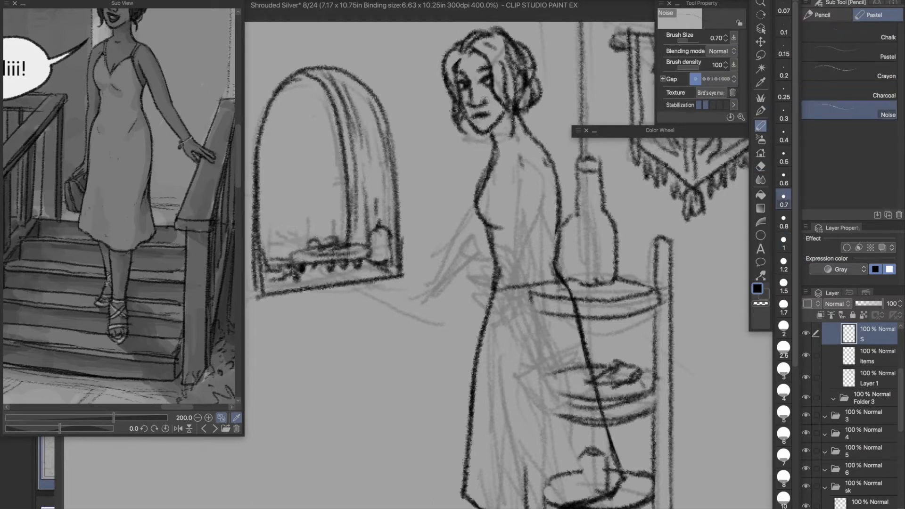
# - Redraw the bust curve on the torso and erase the old line above it
pyautogui.moveTo(495, 158); pyautogui.dragTo(495, 230)
pyautogui.hotkey('ctrl', 'z')
pyautogui.moveTo(478, 189); pyautogui.dragTo(503, 229)
pyautogui.press('e')
pyautogui.moveTo(496, 163)
pyautogui.mouseDown()
pyautogui.moveTo(481, 209)
pyautogui.moveTo(490, 178)
pyautogui.mouseUp()
pyautogui.press('p')
# - Try to ink the near arm's outlines from the shoulder down past the waist
pyautogui.moveTo(519, 141); pyautogui.dragTo(533, 163)
pyautogui.hotkey('ctrl', 'z')
pyautogui.moveTo(518, 157)
pyautogui.mouseDown()
pyautogui.moveTo(515, 178)
pyautogui.moveTo(508, 234)
pyautogui.mouseUp()
pyautogui.hotkey('ctrl', 'z')
pyautogui.moveTo(543, 210); pyautogui.dragTo(550, 301)
pyautogui.hotkey('ctrl', 'z')
pyautogui.moveTo(540, 151)
pyautogui.mouseDown()
pyautogui.moveTo(578, 269)
pyautogui.moveTo(576, 290)
pyautogui.mouseUp()
pyautogui.hotkey('ctrl', 'z')
pyautogui.moveTo(511, 166); pyautogui.dragTo(531, 249)
pyautogui.hotkey('ctrl', 'z')
# - Ink the near arm with a bent elbow, its forearm crossing the waist and the hand in front of the body
pyautogui.moveTo(512, 169)
pyautogui.mouseDown()
pyautogui.moveTo(538, 272)
pyautogui.moveTo(473, 314)
pyautogui.mouseUp()
pyautogui.moveTo(559, 211)
pyautogui.mouseDown()
pyautogui.moveTo(566, 282)
pyautogui.moveTo(484, 320)
pyautogui.mouseUp()
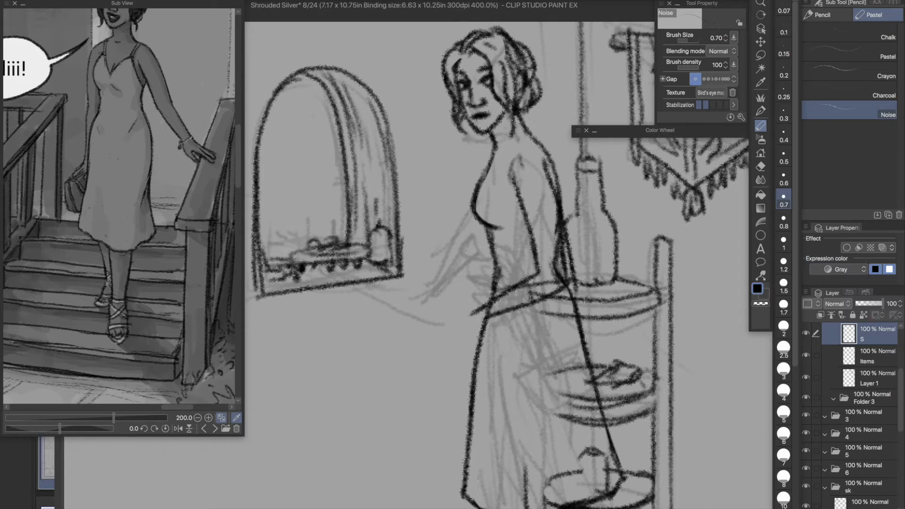
pyautogui.moveTo(539, 267); pyautogui.dragTo(465, 306)
pyautogui.moveTo(598, 250); pyautogui.dragTo(454, 313)
pyautogui.hotkey('ctrl', 'z')
pyautogui.hotkey('ctrl', 'z')
pyautogui.moveTo(464, 309)
pyautogui.mouseDown()
pyautogui.moveTo(447, 347)
pyautogui.moveTo(491, 325)
pyautogui.mouseUp()
# - Rework the near arm's elbow and wrist, and redraw the dress's back outline from the elbow down
pyautogui.hotkey('ctrl', 'z')
pyautogui.moveTo(476, 339)
pyautogui.mouseDown()
pyautogui.moveTo(494, 317)
pyautogui.moveTo(472, 305)
pyautogui.moveTo(487, 308)
pyautogui.moveTo(558, 274)
pyautogui.moveTo(570, 231)
pyautogui.moveTo(547, 160)
pyautogui.moveTo(564, 279)
pyautogui.mouseUp()
pyautogui.press('e')
pyautogui.press('p')
pyautogui.moveTo(562, 227)
pyautogui.mouseDown()
pyautogui.moveTo(568, 285)
pyautogui.moveTo(498, 321)
pyautogui.moveTo(576, 272)
pyautogui.mouseUp()
pyautogui.click(761, 55)
pyautogui.press('k')
pyautogui.moveTo(528, 297)
pyautogui.mouseDown()
pyautogui.moveTo(528, 287)
pyautogui.moveTo(572, 297)
pyautogui.moveTo(593, 390)
pyautogui.mouseUp()
pyautogui.hotkey('ctrl', 'd')
pyautogui.press('p')
# - Ink the dress's shoulder strap and V-neckline, and refine the bust and front waist outline with the eraser and pencil
pyautogui.hotkey('ctrl', 'z')
pyautogui.moveTo(568, 274)
pyautogui.mouseDown()
pyautogui.moveTo(586, 321)
pyautogui.moveTo(598, 415)
pyautogui.mouseUp()
pyautogui.press('e')
pyautogui.press('p')
pyautogui.moveTo(489, 311)
pyautogui.mouseDown()
pyautogui.moveTo(492, 300)
pyautogui.moveTo(496, 316)
pyautogui.mouseUp()
pyautogui.moveTo(485, 191); pyautogui.dragTo(511, 171)
pyautogui.moveTo(510, 168); pyautogui.dragTo(531, 140)
pyautogui.moveTo(505, 168); pyautogui.dragTo(533, 145)
pyautogui.moveTo(557, 173); pyautogui.dragTo(561, 223)
pyautogui.moveTo(492, 230)
pyautogui.mouseDown()
pyautogui.moveTo(472, 208)
pyautogui.moveTo(492, 156)
pyautogui.mouseUp()
pyautogui.press('e')
pyautogui.moveTo(482, 193)
pyautogui.mouseDown()
pyautogui.moveTo(492, 169)
pyautogui.moveTo(499, 229)
pyautogui.moveTo(506, 169)
pyautogui.mouseUp()
pyautogui.press('p')
pyautogui.moveTo(500, 219); pyautogui.dragTo(491, 230)
pyautogui.moveTo(491, 232)
pyautogui.mouseDown()
pyautogui.moveTo(501, 280)
pyautogui.moveTo(491, 239)
pyautogui.mouseUp()
# - Create a new layer above layer S for the handbag
pyautogui.hotkey('ctrl', 'z')
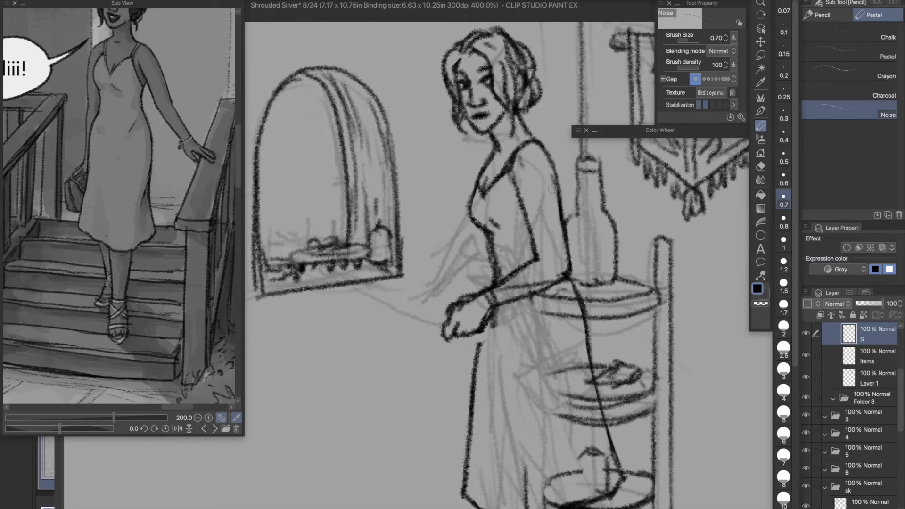
pyautogui.scroll(-3, 538, 187)
pyautogui.scroll(1, 505, 187)
pyautogui.scroll(2, 523, 242)
pyautogui.moveTo(498, 239); pyautogui.dragTo(488, 301)
# - Try to ink a handbag hanging on vertical straps from the near forearm
pyautogui.hotkey('ctrl', 'z')
pyautogui.hotkey('ctrl', 'shift', 'n')
pyautogui.moveTo(466, 205)
pyautogui.mouseDown()
pyautogui.moveTo(475, 321)
pyautogui.moveTo(468, 306)
pyautogui.mouseUp()
pyautogui.hotkey('ctrl', 'z')
pyautogui.moveTo(455, 210)
pyautogui.mouseDown()
pyautogui.moveTo(465, 263)
pyautogui.moveTo(460, 310)
pyautogui.mouseUp()
pyautogui.moveTo(462, 239); pyautogui.dragTo(466, 310)
pyautogui.moveTo(456, 298)
pyautogui.mouseDown()
pyautogui.moveTo(430, 305)
pyautogui.moveTo(438, 351)
pyautogui.moveTo(425, 317)
pyautogui.mouseUp()
pyautogui.hotkey('ctrl', 'z')
pyautogui.hotkey('ctrl', 'z')
pyautogui.moveTo(425, 318)
pyautogui.mouseDown()
pyautogui.moveTo(431, 372)
pyautogui.moveTo(518, 348)
pyautogui.mouseUp()
pyautogui.moveTo(471, 306); pyautogui.dragTo(519, 302)
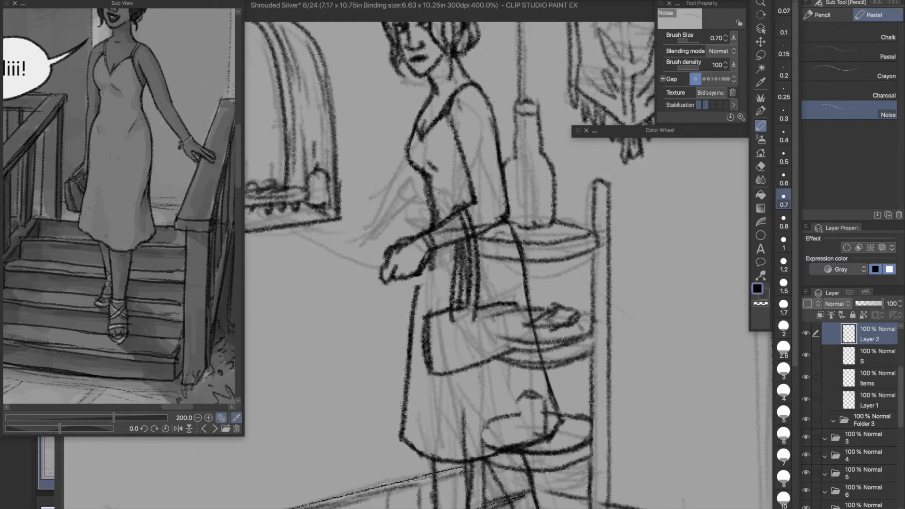
pyautogui.hotkey('ctrl', 'z')
pyautogui.hotkey('ctrl', 'z')
pyautogui.hotkey('ctrl', 'z')
pyautogui.hotkey('ctrl', 'z')
pyautogui.hotkey('ctrl', 'z')
pyautogui.hotkey('ctrl', 'z')
pyautogui.hotkey('ctrl', 'z')
pyautogui.hotkey('ctrl', 'z')
pyautogui.hotkey('ctrl', 'z')
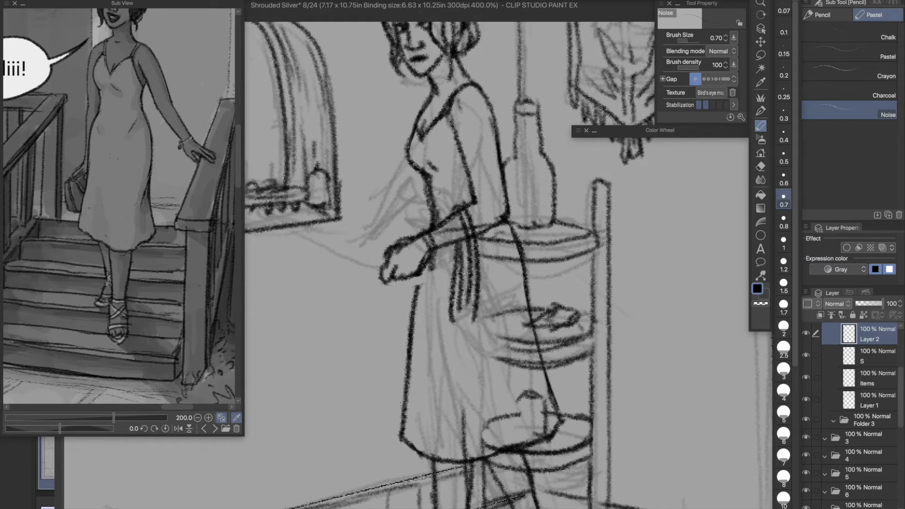
# - Ink the handbag's straps spreading down from the near forearm and outline the bag body against the skirt
pyautogui.moveTo(464, 210); pyautogui.dragTo(510, 298)
pyautogui.moveTo(445, 245); pyautogui.dragTo(449, 323)
pyautogui.hotkey('ctrl', 'z')
pyautogui.moveTo(452, 248); pyautogui.dragTo(451, 324)
pyautogui.moveTo(460, 212)
pyautogui.mouseDown()
pyautogui.moveTo(504, 309)
pyautogui.moveTo(528, 333)
pyautogui.mouseUp()
pyautogui.moveTo(510, 302)
pyautogui.mouseDown()
pyautogui.moveTo(529, 343)
pyautogui.moveTo(455, 366)
pyautogui.mouseUp()
pyautogui.moveTo(525, 344); pyautogui.dragTo(437, 376)
pyautogui.moveTo(452, 320)
pyautogui.mouseDown()
pyautogui.moveTo(456, 380)
pyautogui.moveTo(507, 303)
pyautogui.mouseUp()
pyautogui.moveTo(455, 312)
pyautogui.mouseDown()
pyautogui.moveTo(501, 299)
pyautogui.moveTo(434, 371)
pyautogui.moveTo(445, 326)
pyautogui.mouseUp()
pyautogui.hotkey('ctrl', 'z')
# - Draw the handbag's triangular flap with a clasp and strengthen the bag's edges and corners
pyautogui.hotkey('ctrl', 'z')
pyautogui.moveTo(446, 318); pyautogui.dragTo(436, 364)
pyautogui.moveTo(460, 318)
pyautogui.mouseDown()
pyautogui.moveTo(433, 332)
pyautogui.moveTo(452, 369)
pyautogui.moveTo(434, 381)
pyautogui.moveTo(490, 365)
pyautogui.mouseUp()
pyautogui.hotkey('ctrl', 'z')
pyautogui.press('e')
pyautogui.hotkey('ctrl', 'z')
pyautogui.moveTo(530, 329); pyautogui.dragTo(530, 345)
pyautogui.press('p')
pyautogui.moveTo(455, 369); pyautogui.dragTo(482, 363)
pyautogui.moveTo(524, 333); pyautogui.dragTo(516, 344)
pyautogui.moveTo(459, 325); pyautogui.dragTo(488, 337)
pyautogui.hotkey('ctrl', 'z')
pyautogui.moveTo(507, 303); pyautogui.dragTo(492, 336)
pyautogui.moveTo(495, 328); pyautogui.dragTo(492, 333)
pyautogui.moveTo(506, 299); pyautogui.dragTo(513, 311)
pyautogui.moveTo(445, 299); pyautogui.dragTo(441, 321)
pyautogui.moveTo(444, 348); pyautogui.dragTo(443, 365)
pyautogui.moveTo(520, 343); pyautogui.dragTo(448, 370)
# - Try to ink the far arm reaching toward the arched wall niche on layer S
pyautogui.hotkey('alt', '[')
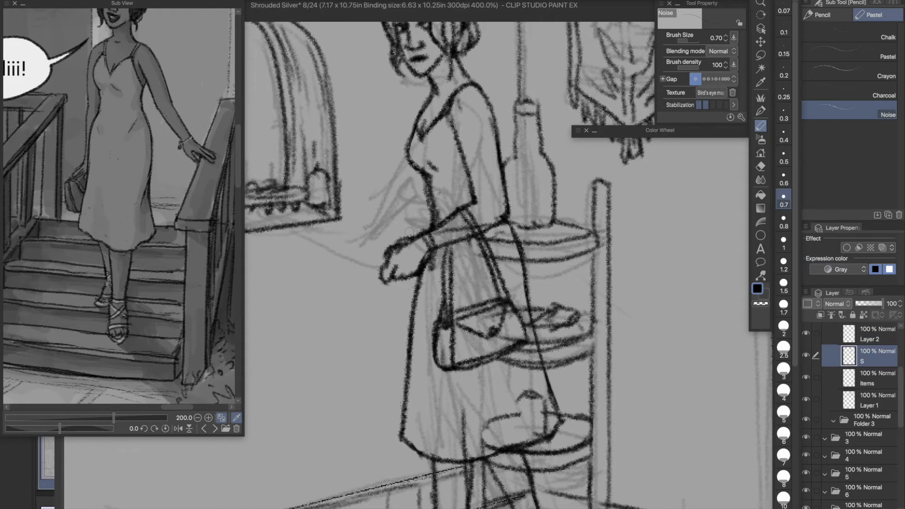
pyautogui.hotkey('ctrl', '-')
pyautogui.moveTo(424, 222); pyautogui.dragTo(396, 225)
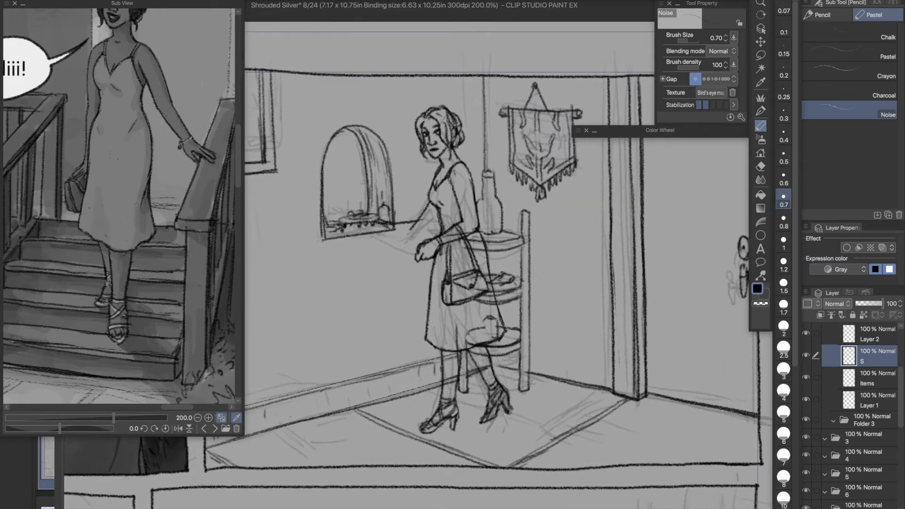
pyautogui.hotkey('ctrl', 'z')
pyautogui.hotkey('ctrl', 'z')
pyautogui.hotkey('ctrl', 'z')
# - Lower Layer 1's opacity to 45% and create a new layer directly above layer S
pyautogui.click(871, 400)
pyautogui.click(868, 303)
pyautogui.click(876, 359)
pyautogui.hotkey('ctrl', 'shift', 'n')
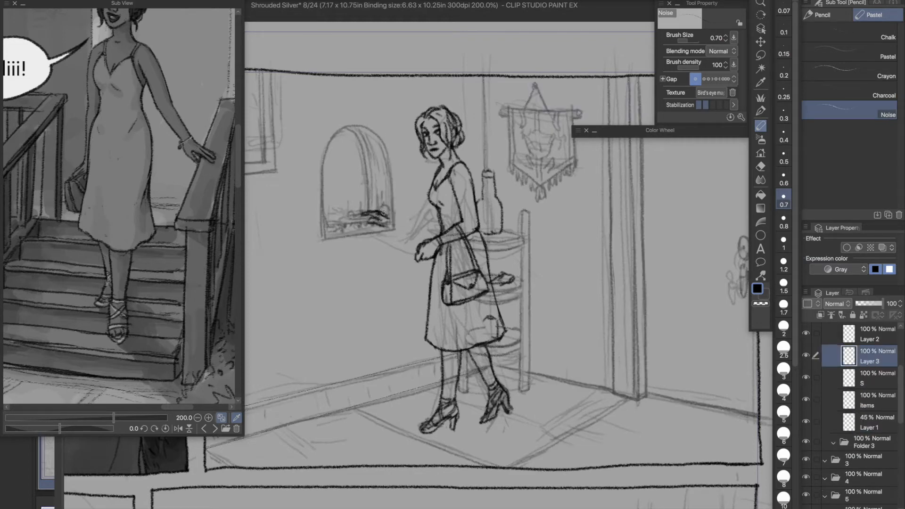
# - Ink the far arm and hand reaching from the shoulder into the arched wall niche on the new layer
pyautogui.moveTo(393, 219)
pyautogui.mouseDown()
pyautogui.moveTo(420, 223)
pyautogui.moveTo(434, 207)
pyautogui.mouseUp()
pyautogui.moveTo(453, 166); pyautogui.dragTo(440, 222)
pyautogui.moveTo(455, 184); pyautogui.dragTo(432, 233)
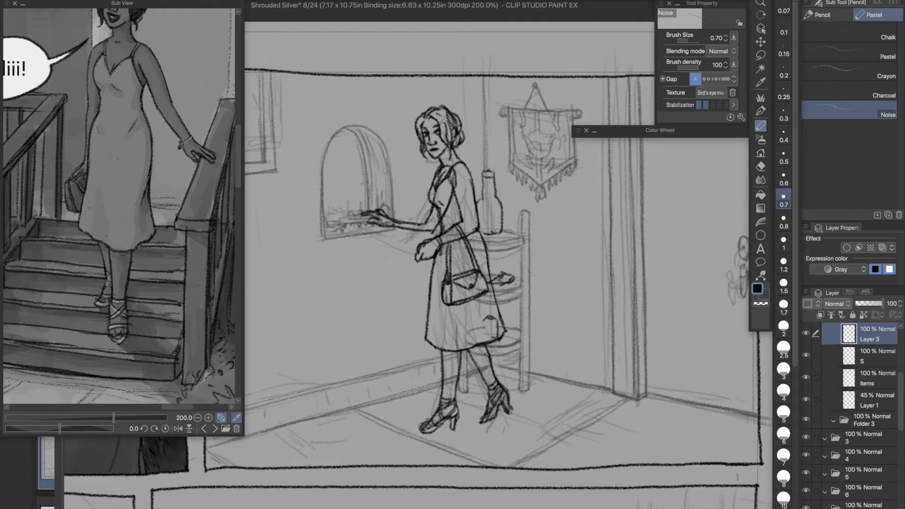
# - Erase the far arm's strokes overlapping the torso with a size 2 eraser and clean up the arm's outline
pyautogui.press('e')
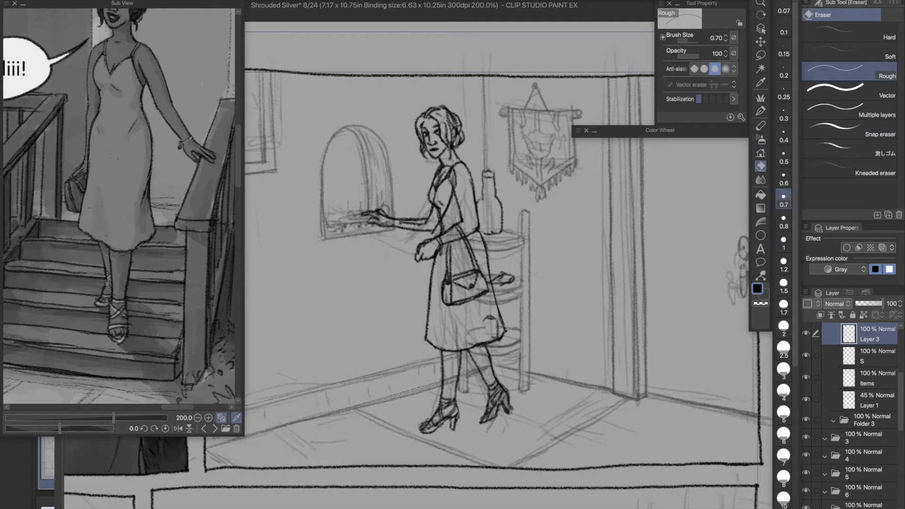
pyautogui.click(784, 328)
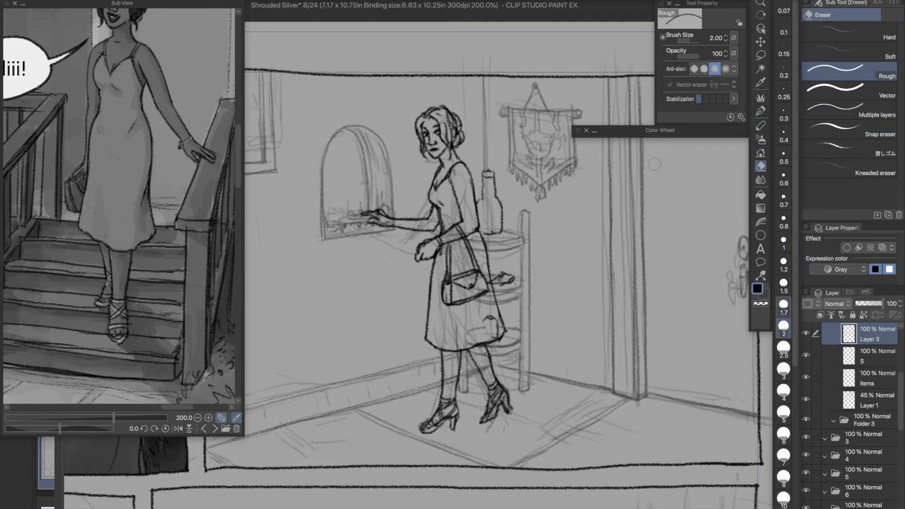
pyautogui.press('p')
pyautogui.press('e')
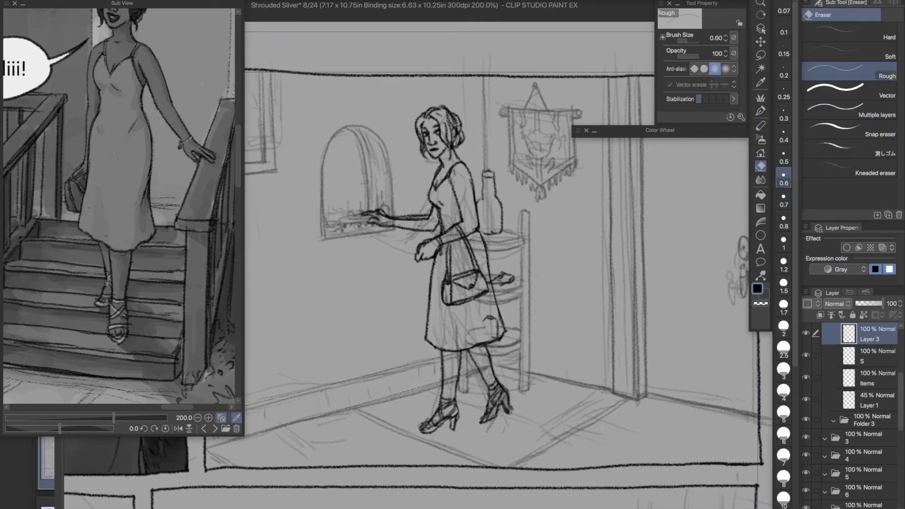
pyautogui.press('p')
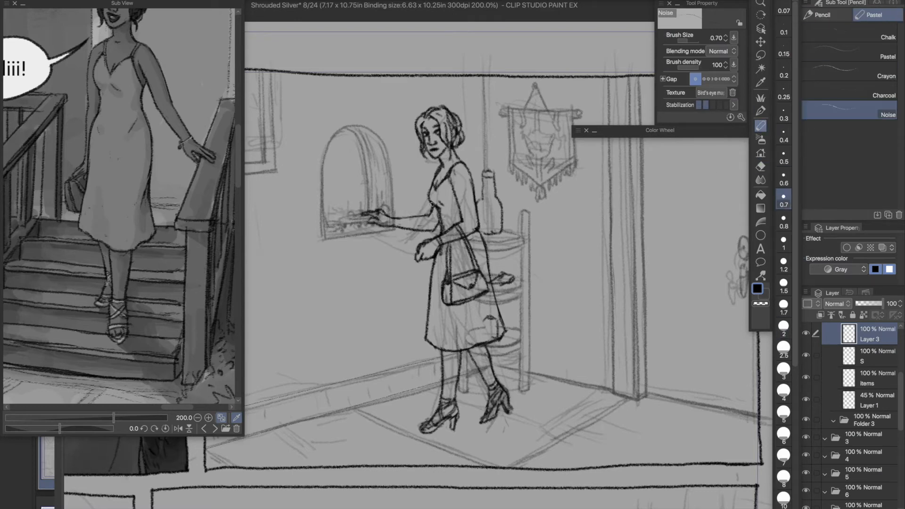
pyautogui.press('e')
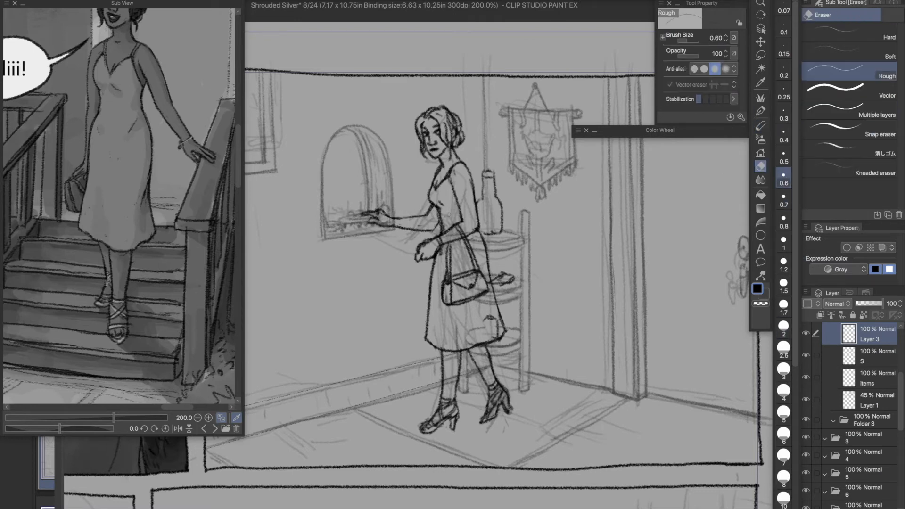
pyautogui.scroll(-1, 519, 198)
pyautogui.press('p')
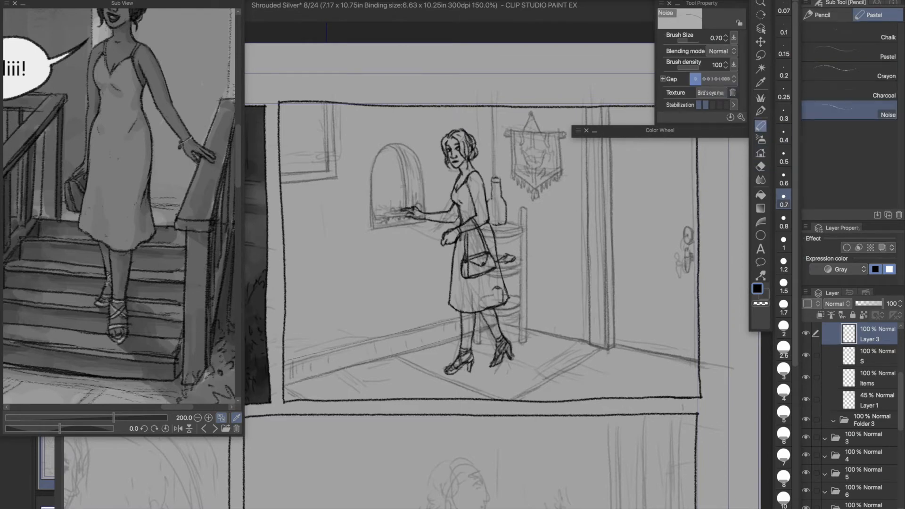
# - Restore Layer 1's opacity to 100% and erase the niche lines that overlap the woman's far hand
pyautogui.click(878, 401)
pyautogui.moveTo(871, 304); pyautogui.dragTo(902, 304)
pyautogui.press('e')
pyautogui.scroll(1, 547, 385)
pyautogui.click(784, 307)
pyautogui.moveTo(352, 154)
pyautogui.mouseDown()
pyautogui.moveTo(369, 149)
pyautogui.moveTo(393, 161)
pyautogui.moveTo(373, 158)
pyautogui.mouseUp()
pyautogui.click(783, 264)
pyautogui.click(784, 328)
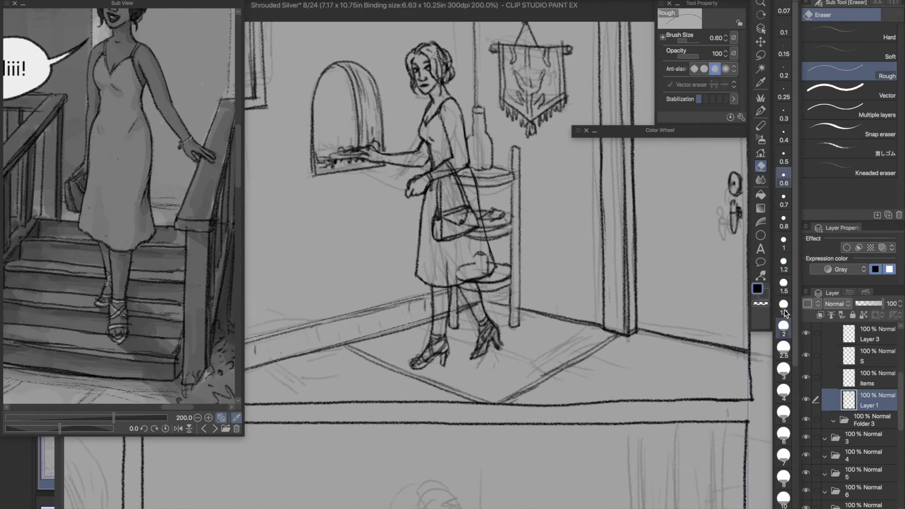
# - Lasso the woman's lower body on layer S and move the skirt and legs slightly down
pyautogui.scroll(-1, 474, 127)
pyautogui.click(875, 357)
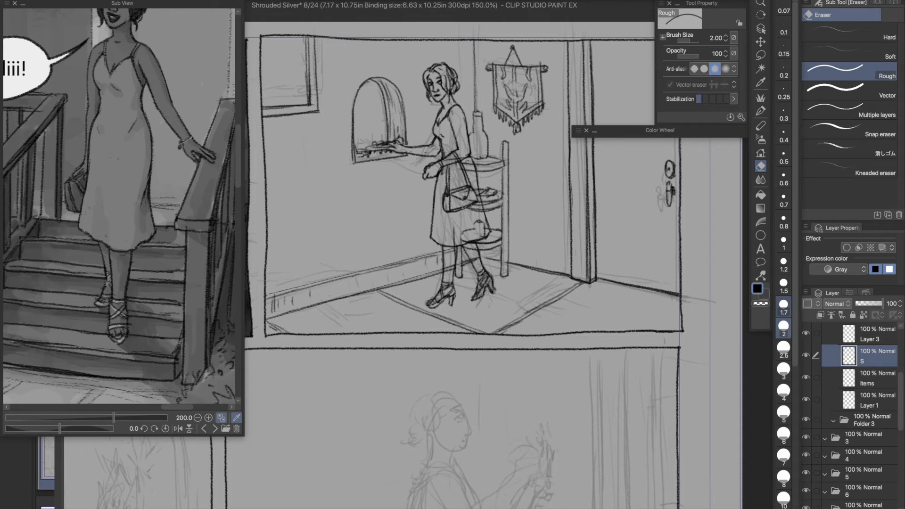
pyautogui.press('p')
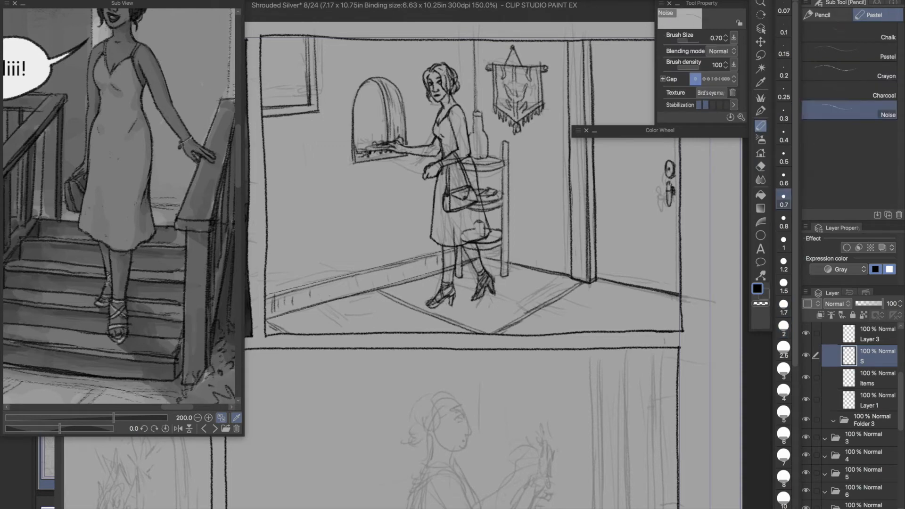
pyautogui.press('m')
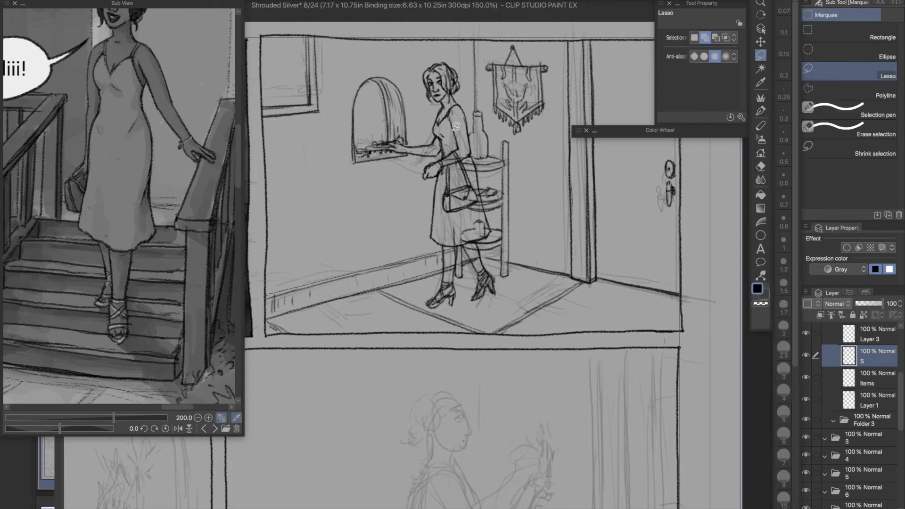
pyautogui.moveTo(472, 159)
pyautogui.mouseDown()
pyautogui.moveTo(537, 245)
pyautogui.moveTo(439, 176)
pyautogui.moveTo(470, 158)
pyautogui.mouseUp()
pyautogui.click(760, 39)
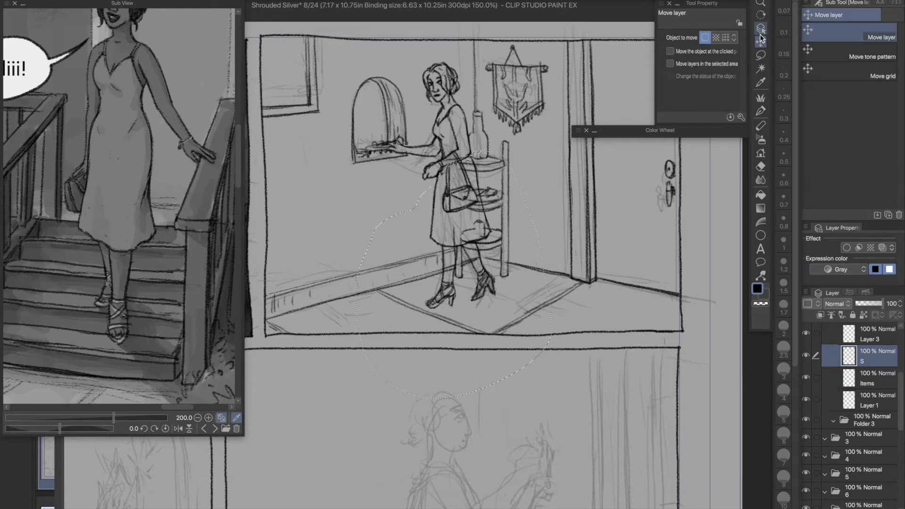
pyautogui.press('p')
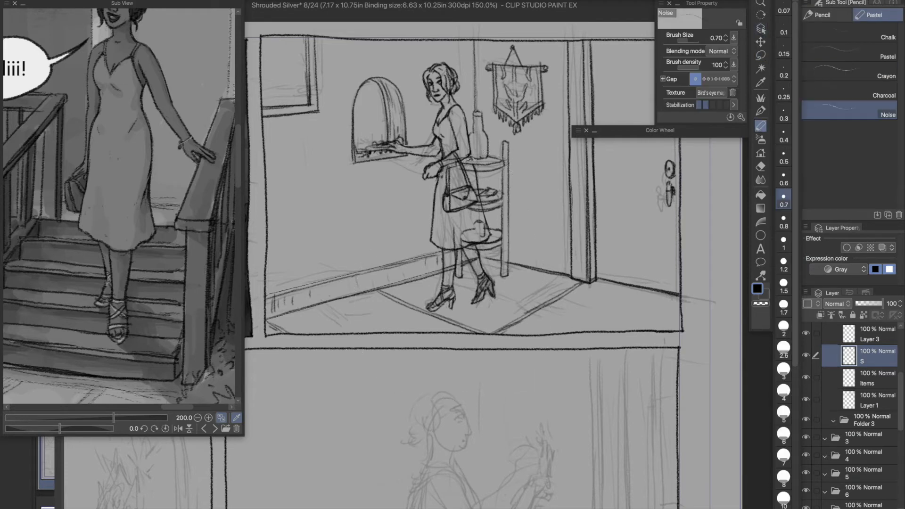
pyautogui.press('super+z')
pyautogui.press('super+z')
pyautogui.press('super+y')
# - Touch up the woman's torso and arm lines above the moved lower body
pyautogui.press('e')
pyautogui.press('p')
pyautogui.moveTo(442, 137)
pyautogui.mouseDown()
pyautogui.moveTo(450, 153)
pyautogui.moveTo(469, 152)
pyautogui.mouseUp()
# - Erase the shelf and background lines on Layer 1 that show through the woman's skirt, legs and handbag
pyautogui.click(870, 401)
pyautogui.click(761, 166)
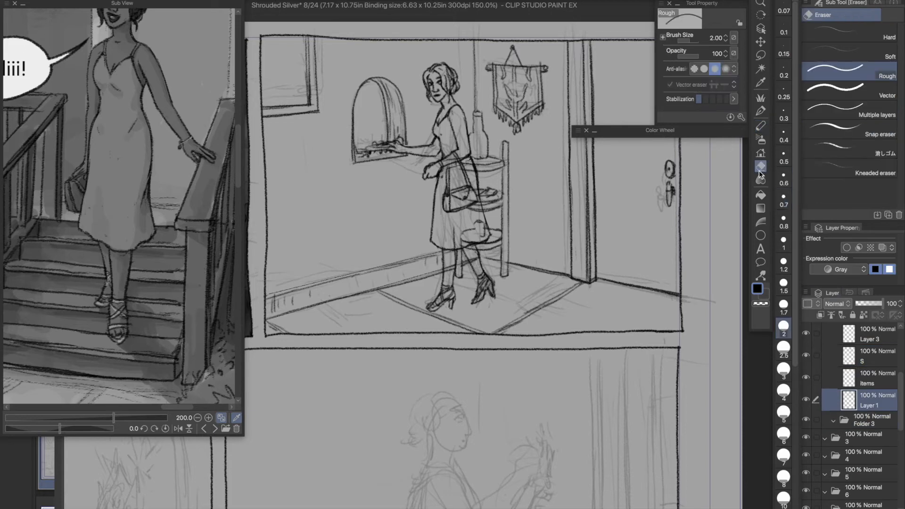
pyautogui.moveTo(460, 235); pyautogui.dragTo(459, 273)
pyautogui.press('super+z')
pyautogui.moveTo(484, 229); pyautogui.dragTo(487, 239)
pyautogui.moveTo(479, 205); pyautogui.dragTo(467, 210)
pyautogui.moveTo(467, 165); pyautogui.dragTo(466, 164)
# - Check the Items layer's contents by hiding and showing it, and return to Layer 1
pyautogui.click(878, 335)
pyautogui.click(807, 390)
pyautogui.click(807, 390)
pyautogui.click(877, 435)
pyautogui.click(761, 126)
pyautogui.click(806, 434)
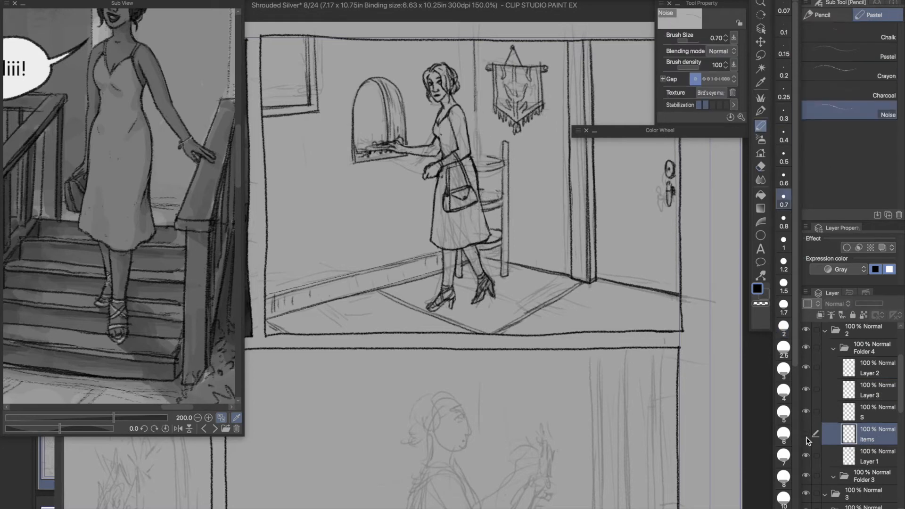
pyautogui.click(807, 434)
pyautogui.click(877, 457)
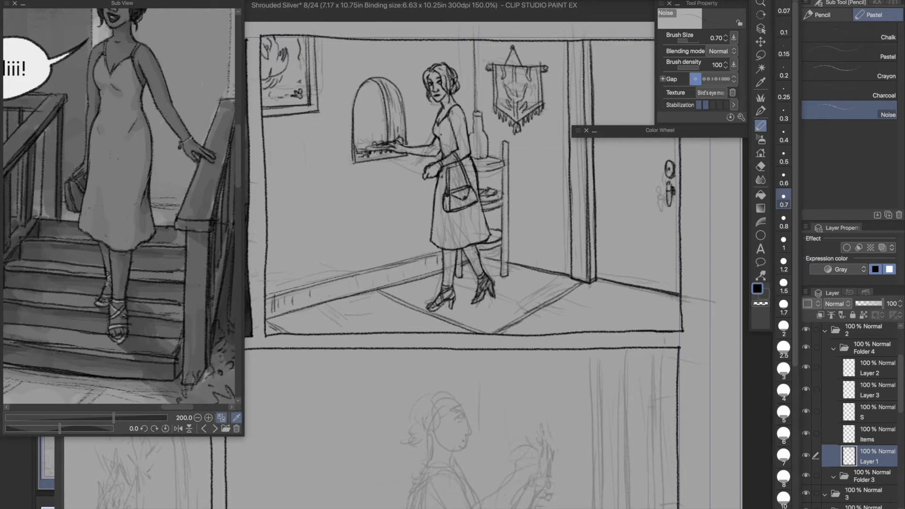
# - Add a new raster layer inside Folder 3 for the second panel's tones
pyautogui.press('super+minus')
pyautogui.moveTo(478, 304); pyautogui.dragTo(449, 236)
pyautogui.click(113, 1)
pyautogui.click(141, 48)
pyautogui.click(876, 476)
pyautogui.scroll(-5, 862, 415)
pyautogui.press('super+shift+n')
# - Set the panel border layer as the fill reference and make Layer 4 the active layer
pyautogui.scroll(10, 862, 415)
pyautogui.click(858, 351)
pyautogui.click(831, 315)
pyautogui.scroll(-10, 861, 377)
pyautogui.click(870, 385)
# - Fill the room panel on Layer 4 with grey, RGB 107, 97, 97, using the Refer other layers fill
pyautogui.press('g')
pyautogui.click(595, 131)
pyautogui.click(623, 254)
pyautogui.click(533, 193)
pyautogui.click(622, 231)
pyautogui.click(510, 186)
pyautogui.press('super+plus')
pyautogui.moveTo(512, 186); pyautogui.dragTo(665, 357)
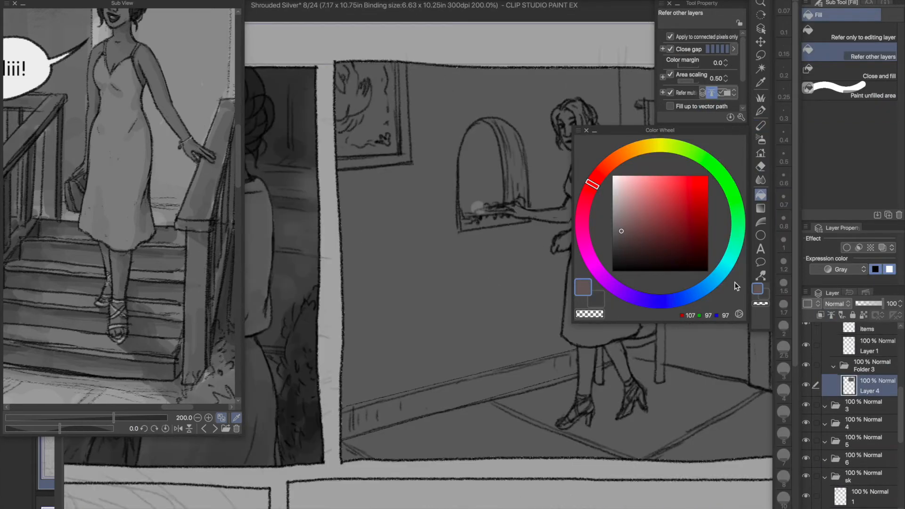
# - Track down the stray light patch by the woman's reaching hand in Folder 2's layers and delete it with a lasso selection
pyautogui.scroll(10, 891, 389)
pyautogui.click(806, 411)
pyautogui.click(807, 411)
pyautogui.scroll(-2, 890, 378)
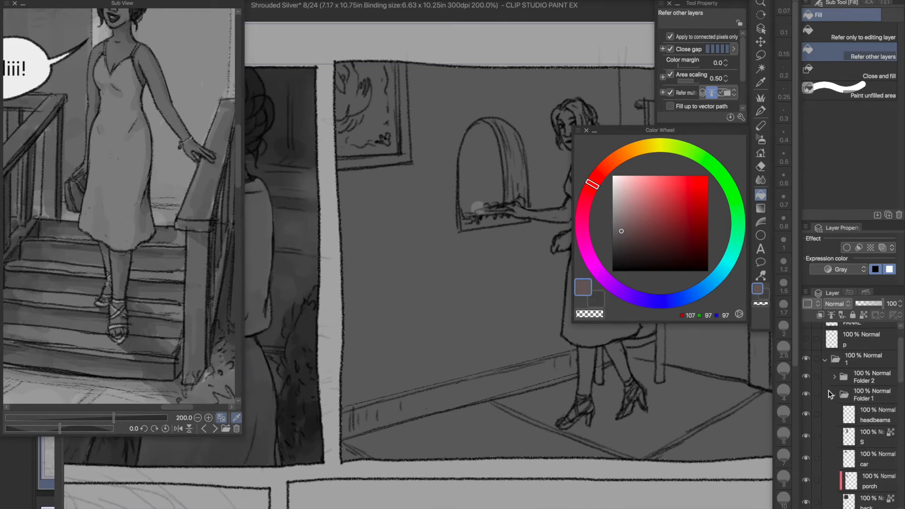
pyautogui.click(833, 395)
pyautogui.click(835, 378)
pyautogui.moveTo(901, 368); pyautogui.dragTo(901, 395)
pyautogui.click(807, 425)
pyautogui.click(807, 426)
pyautogui.click(807, 388)
pyautogui.click(806, 388)
pyautogui.click(868, 388)
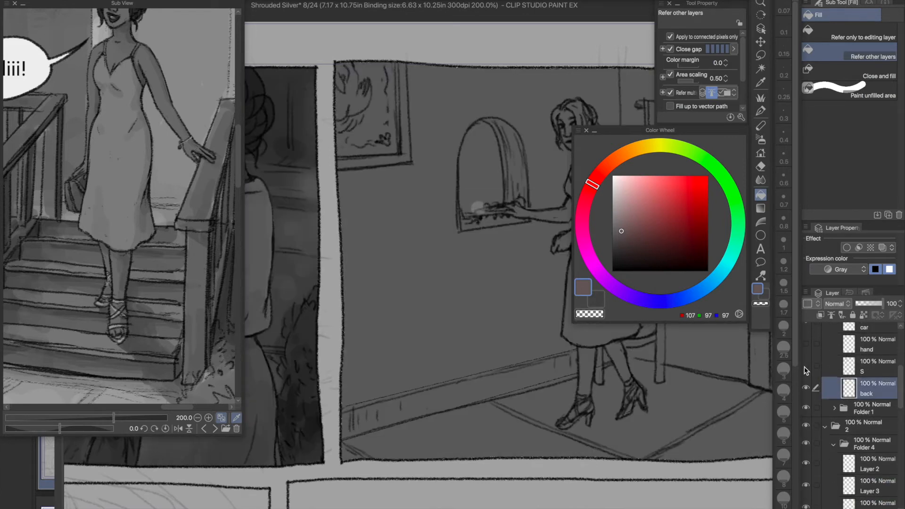
pyautogui.click(865, 371)
pyautogui.click(759, 56)
pyautogui.moveTo(467, 188); pyautogui.dragTo(490, 189)
pyautogui.press('Delete')
pyautogui.scroll(5, 873, 377)
pyautogui.click(825, 392)
pyautogui.scroll(-6, 872, 405)
# - Lock Layer 4's transparent pixels and ready the Turnip pen at size 1.7
pyautogui.click(870, 430)
pyautogui.click(864, 315)
pyautogui.click(761, 98)
pyautogui.click(858, 58)
pyautogui.click(784, 305)
pyautogui.click(620, 242)
pyautogui.press('super+minus')
pyautogui.moveTo(454, 247); pyautogui.dragTo(350, 198)
pyautogui.click(23, 4)
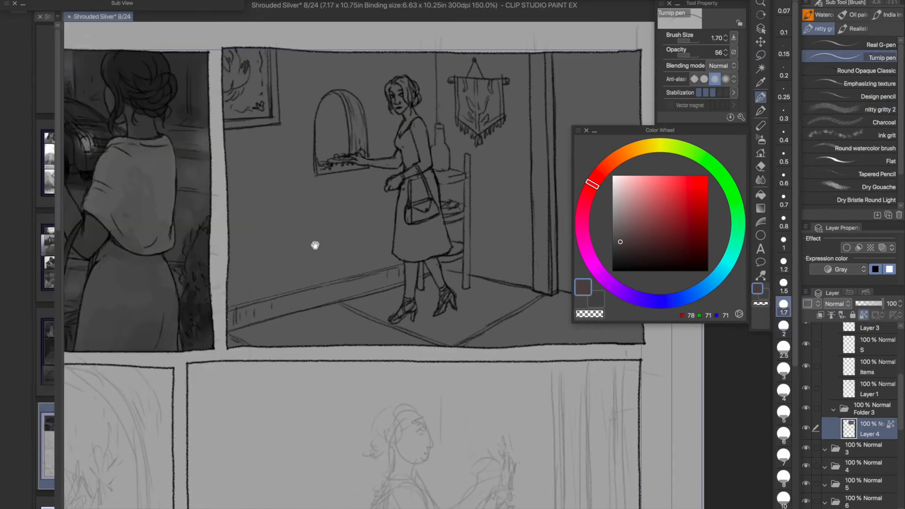
pyautogui.moveTo(316, 246); pyautogui.dragTo(298, 245)
# - Add a layer named S above Layer 4 and paint a first dark grey stroke, RGB 66, 66, 66, on the woman's torso
pyautogui.click(613, 246)
pyautogui.press('super+shift+n')
pyautogui.doubleClick(870, 434)
pyautogui.write('S')
pyautogui.click(876, 456)
pyautogui.click(872, 430)
pyautogui.moveTo(392, 130); pyautogui.dragTo(397, 159)
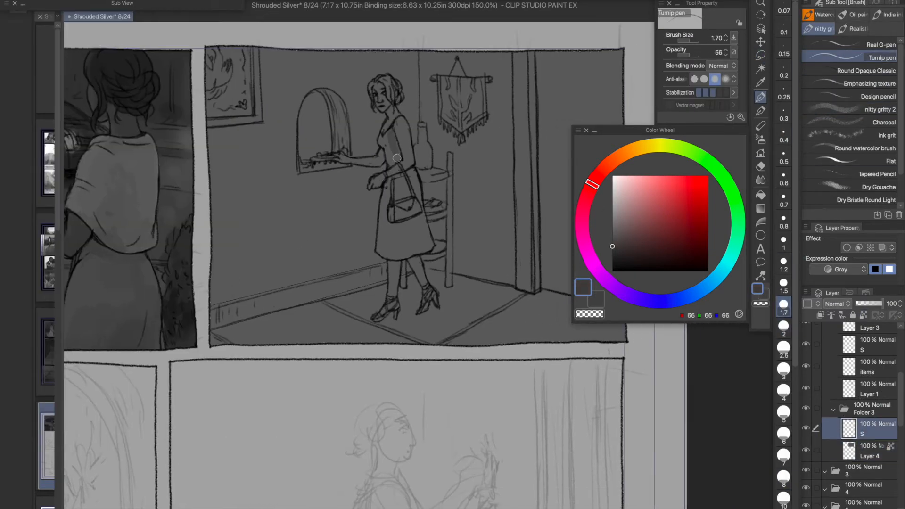
# - Set Folder 4's S line layer as the reference and try to fill the woman's skirt
pyautogui.click(889, 349)
pyautogui.click(831, 315)
pyautogui.press('super+plus')
pyautogui.moveTo(487, 170); pyautogui.dragTo(475, 237)
pyautogui.press('g')
pyautogui.click(406, 325)
pyautogui.press('super+z')
pyautogui.click(873, 429)
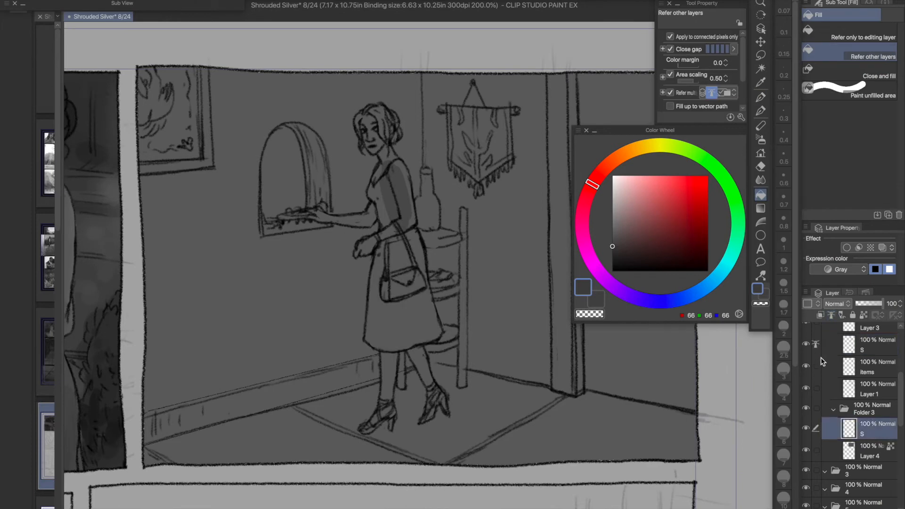
# - Merge Folder 4's Layer 2, Layer 3 and S into one layer and name it S
pyautogui.moveTo(901, 391); pyautogui.dragTo(902, 374)
pyautogui.click(871, 383)
pyautogui.keyDown('shift'); pyautogui.click(871, 404); pyautogui.keyUp('shift')
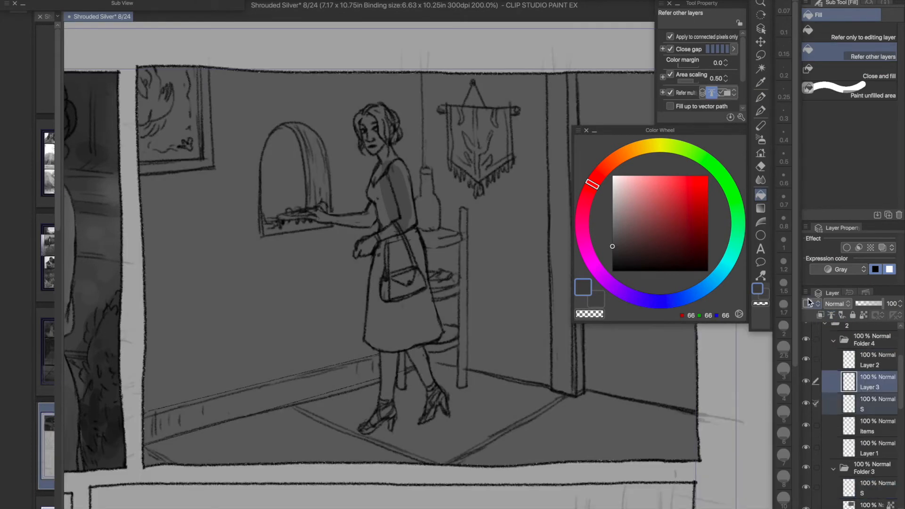
pyautogui.click(806, 293)
pyautogui.click(716, 368)
pyautogui.click(871, 360)
pyautogui.keyDown('shift'); pyautogui.click(871, 382); pyautogui.keyUp('shift')
pyautogui.click(806, 293)
pyautogui.click(717, 368)
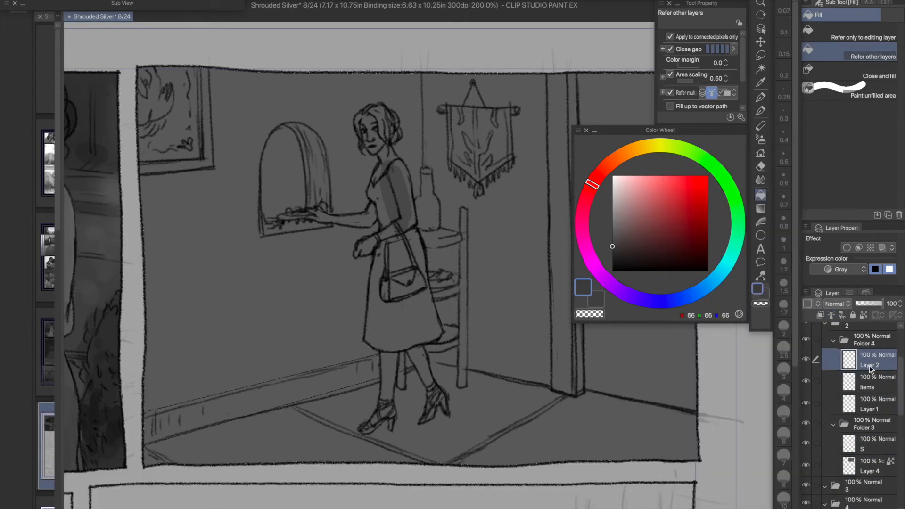
pyautogui.doubleClick(870, 367)
pyautogui.write('S')
# - Make the merged S layer the reference and fill the woman's figure and handbag dark grey on Folder 3's S layer
pyautogui.click(831, 315)
pyautogui.click(873, 448)
pyautogui.click(406, 286)
pyautogui.click(401, 257)
pyautogui.click(402, 323)
pyautogui.click(423, 362)
pyautogui.click(384, 207)
pyautogui.click(391, 128)
pyautogui.click(373, 138)
pyautogui.click(365, 247)
pyautogui.click(404, 176)
pyautogui.click(383, 189)
pyautogui.click(378, 417)
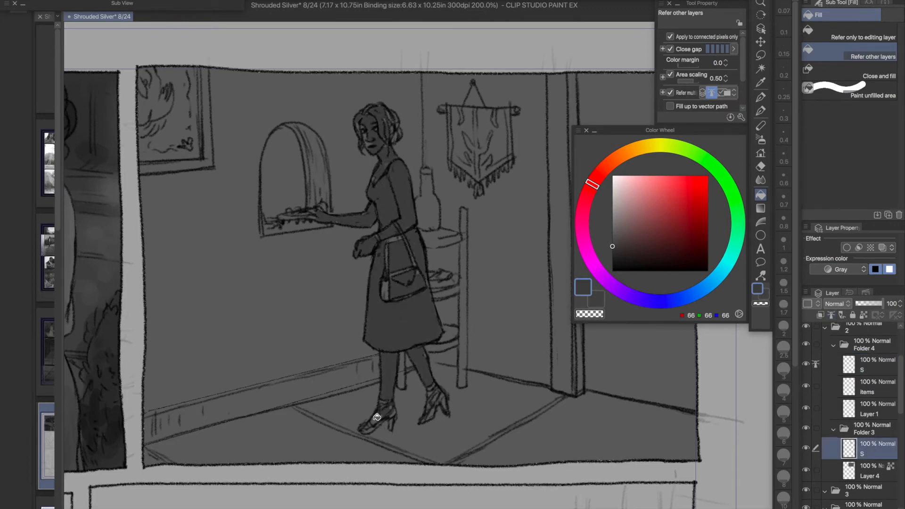
# - Paint over the unfilled gaps in the woman's figure and handbag with the Turnip pen at 100 opacity
pyautogui.press('e')
pyautogui.write('100')
pyautogui.click(784, 392)
pyautogui.moveTo(376, 121)
pyautogui.mouseDown()
pyautogui.moveTo(380, 141)
pyautogui.moveTo(389, 129)
pyautogui.mouseUp()
pyautogui.moveTo(393, 228); pyautogui.dragTo(410, 258)
pyautogui.click(784, 286)
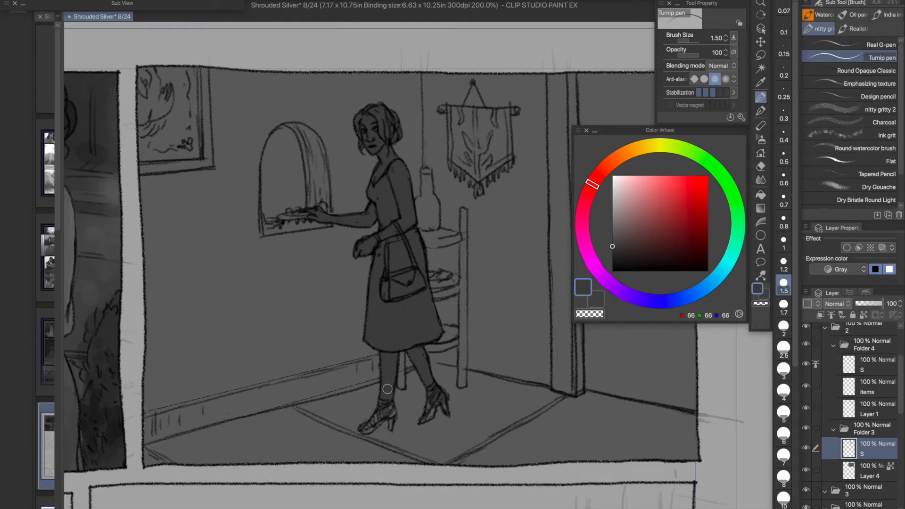
pyautogui.click(783, 198)
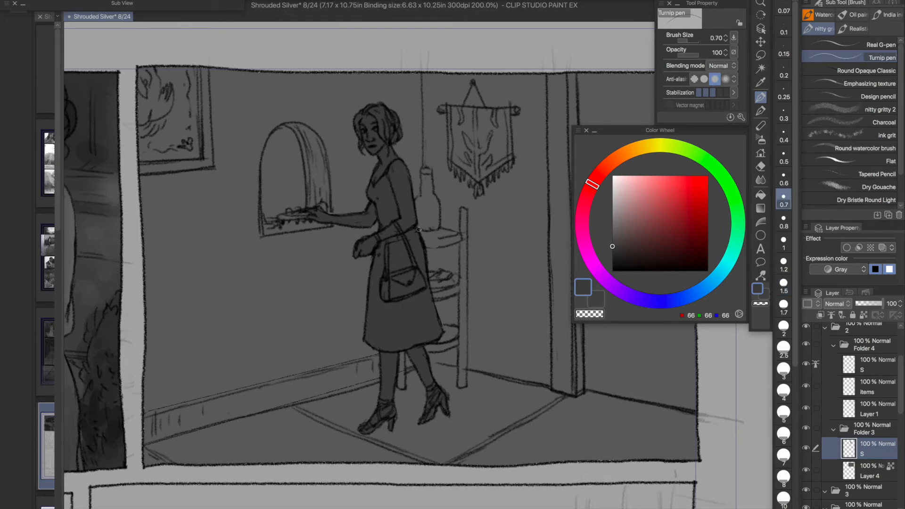
# - Lock the transparent pixels of Folder 3's S layer and switch to Layer 4 with brush opacity 56
pyautogui.click(863, 315)
pyautogui.click(871, 471)
pyautogui.click(716, 53)
pyautogui.write('56')
# - Shade the floor in front of the door dark grey, RGB 74, 71, 71, with the Turnip pen at size 8
pyautogui.click(784, 370)
pyautogui.press('super+minus')
pyautogui.moveTo(364, 211); pyautogui.dragTo(304, 194)
pyautogui.click(613, 227)
pyautogui.click(616, 244)
pyautogui.moveTo(487, 113)
pyautogui.mouseDown()
pyautogui.moveTo(489, 196)
pyautogui.moveTo(530, 344)
pyautogui.moveTo(554, 346)
pyautogui.mouseUp()
pyautogui.press('super+z')
pyautogui.press('super+z')
pyautogui.click(784, 478)
pyautogui.moveTo(481, 359); pyautogui.dragTo(561, 366)
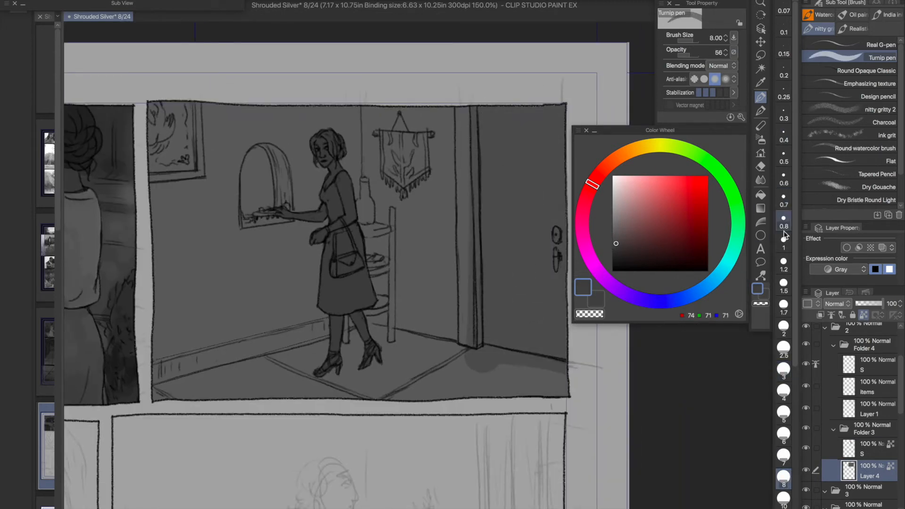
# - Tone the door's lock and handle in a lighter grey with the Turnip pen at size 1
pyautogui.click(784, 242)
pyautogui.click(618, 229)
pyautogui.moveTo(554, 232); pyautogui.dragTo(557, 255)
# - Shade the door frame with size 2.5 strokes in several greys and darken its inner edge at size 1
pyautogui.click(784, 349)
pyautogui.click(619, 231)
pyautogui.moveTo(465, 109); pyautogui.dragTo(463, 182)
pyautogui.click(619, 245)
pyautogui.moveTo(462, 112); pyautogui.dragTo(463, 194)
pyautogui.click(619, 236)
pyautogui.click(619, 252)
pyautogui.moveTo(462, 111); pyautogui.dragTo(462, 136)
pyautogui.moveTo(474, 111); pyautogui.dragTo(474, 141)
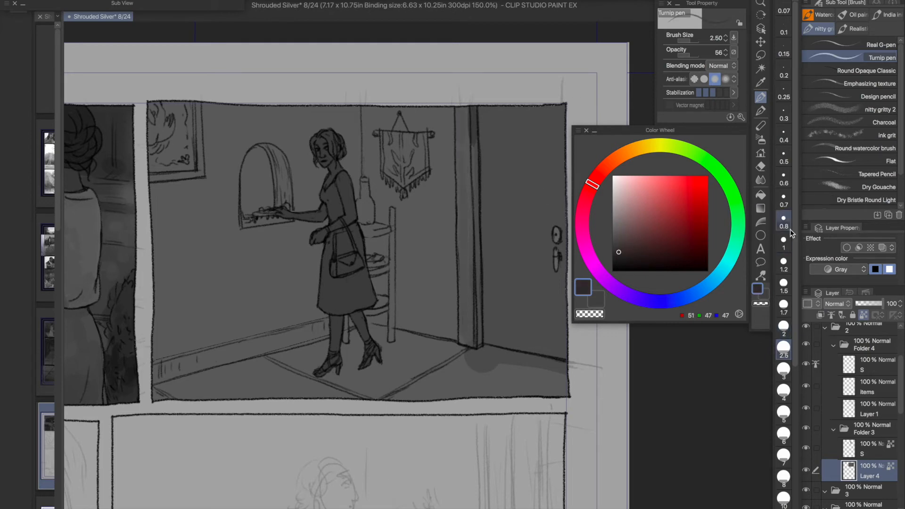
pyautogui.click(784, 243)
pyautogui.moveTo(472, 108); pyautogui.dragTo(476, 344)
# - Shade the wall beside the door frame and along its base in grey, RGB 81, 78, 78, at brush size 2
pyautogui.click(613, 233)
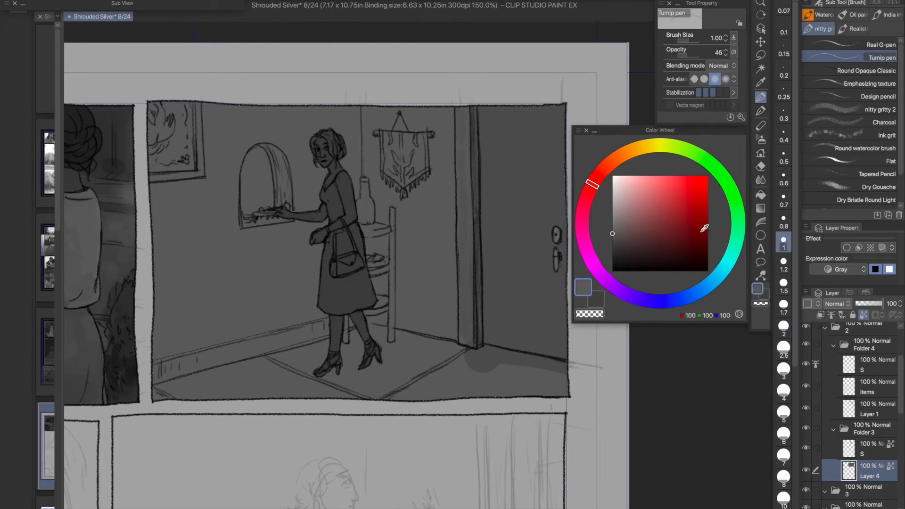
pyautogui.click(616, 241)
pyautogui.click(784, 328)
pyautogui.moveTo(449, 111); pyautogui.dragTo(449, 338)
pyautogui.moveTo(436, 306); pyautogui.dragTo(435, 334)
pyautogui.moveTo(415, 304); pyautogui.dragTo(413, 329)
# - Shade the wall around and below the hanging banner at brush size 4, refining the frame side at size 1.2
pyautogui.click(784, 392)
pyautogui.moveTo(369, 109); pyautogui.dragTo(370, 129)
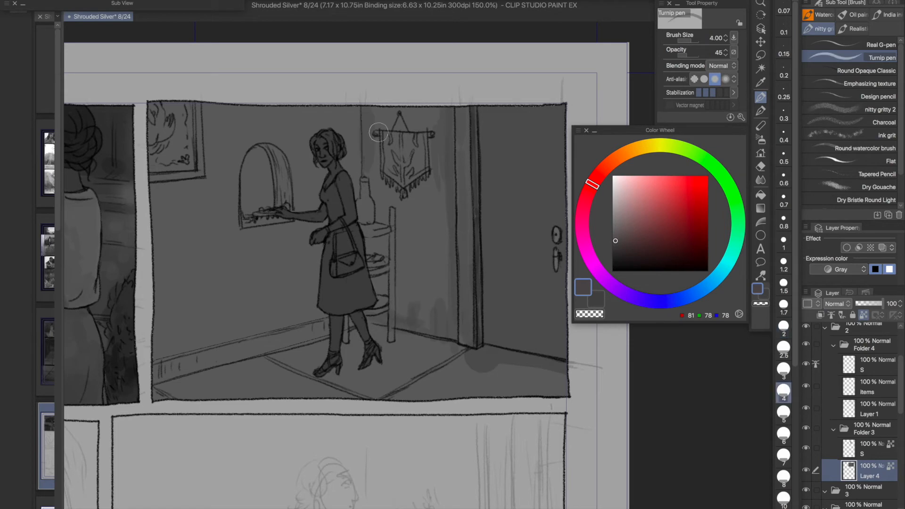
pyautogui.moveTo(399, 193); pyautogui.dragTo(439, 308)
pyautogui.moveTo(407, 113); pyautogui.dragTo(407, 311)
pyautogui.moveTo(437, 200); pyautogui.dragTo(421, 309)
pyautogui.moveTo(444, 173); pyautogui.dragTo(420, 107)
pyautogui.click(783, 263)
pyautogui.moveTo(430, 44); pyautogui.dragTo(428, 179)
# - Shade the floor and rug in varied greys with brush size 5, refining small areas at size 1.2
pyautogui.click(784, 414)
pyautogui.click(614, 233)
pyautogui.click(614, 249)
pyautogui.moveTo(485, 302)
pyautogui.mouseDown()
pyautogui.moveTo(413, 252)
pyautogui.moveTo(354, 296)
pyautogui.moveTo(355, 312)
pyautogui.moveTo(280, 311)
pyautogui.mouseUp()
pyautogui.click(614, 240)
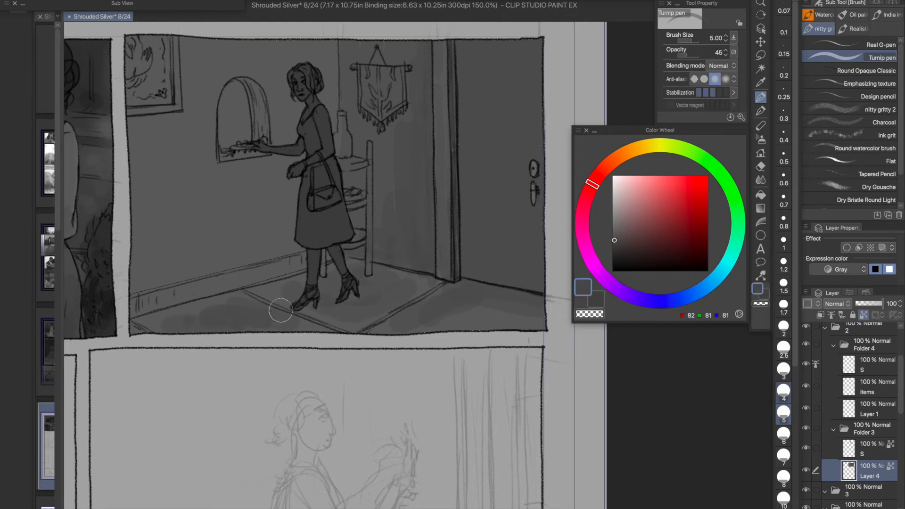
pyautogui.click(616, 233)
pyautogui.click(783, 263)
pyautogui.click(616, 237)
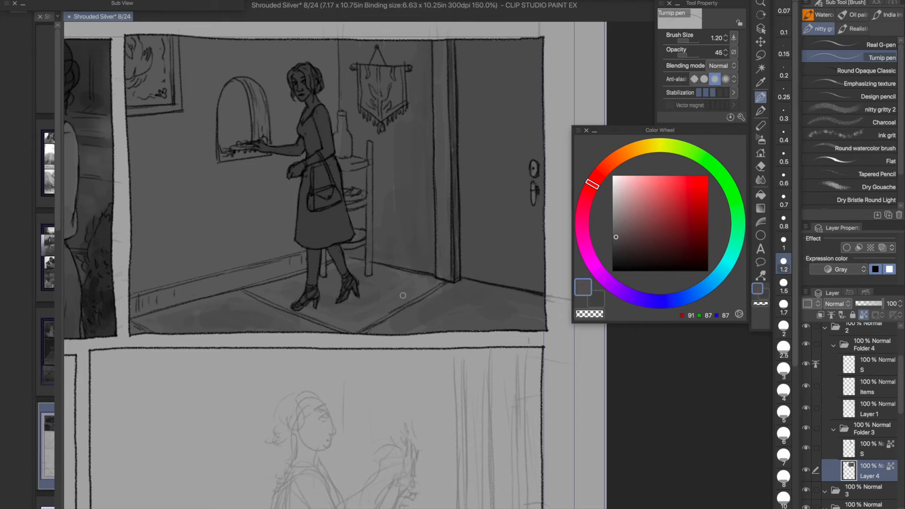
# - Paint a dark cast shadow, RGB 52, 52, 52, on the rug beneath the woman's feet at brush size 2.5
pyautogui.click(614, 245)
pyautogui.click(784, 349)
pyautogui.click(614, 252)
pyautogui.moveTo(336, 306)
pyautogui.mouseDown()
pyautogui.moveTo(298, 308)
pyautogui.moveTo(353, 305)
pyautogui.moveTo(346, 292)
pyautogui.moveTo(380, 310)
pyautogui.mouseUp()
pyautogui.click(784, 307)
pyautogui.click(784, 413)
pyautogui.hotkey('ctrl', 'z')
# - Lower the brush opacity to 23 and softly shade the floor around the table legs at size 2
pyautogui.click(682, 55)
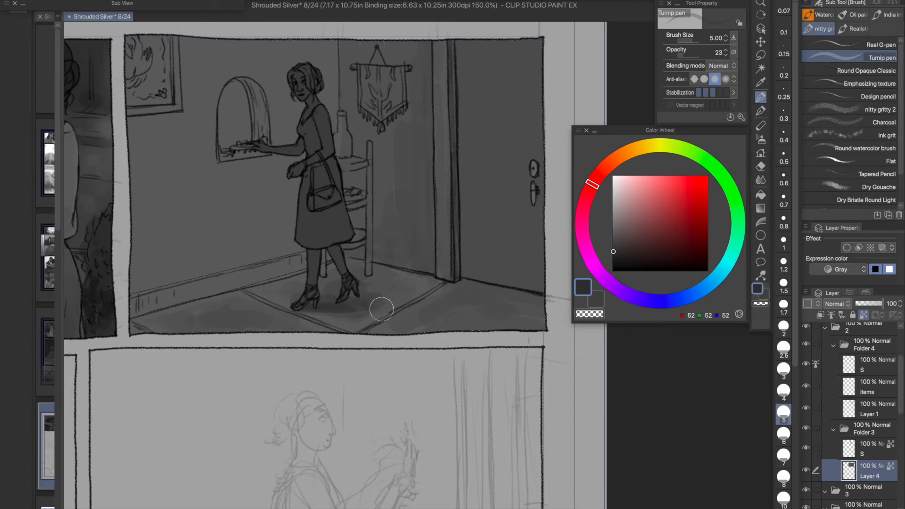
pyautogui.click(784, 327)
pyautogui.keyDown('alt'); pyautogui.click(384, 278); pyautogui.keyUp('alt')
pyautogui.keyDown('alt'); pyautogui.click(360, 268); pyautogui.keyUp('alt')
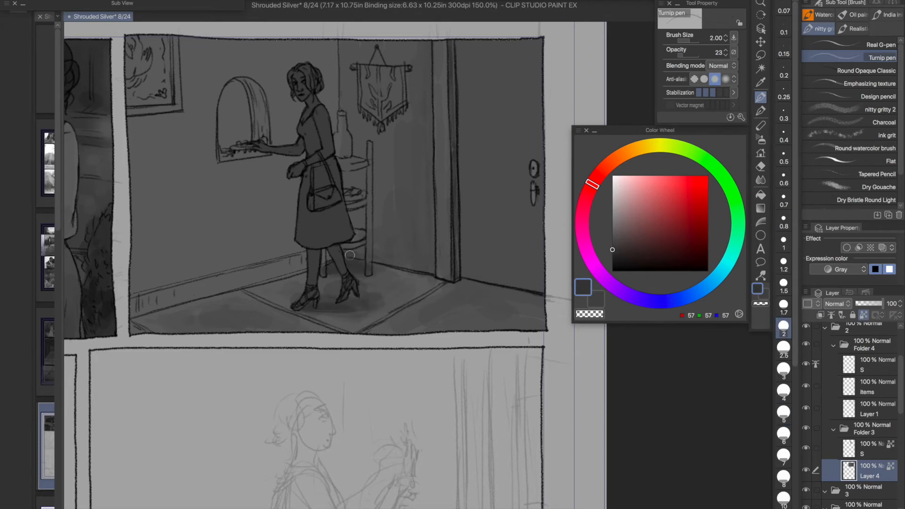
# - Strengthen the table's tall post line on Layer 1 in black with the Noise pastel at size 0.7
pyautogui.click(872, 409)
pyautogui.click(806, 408)
pyautogui.click(806, 408)
pyautogui.click(760, 126)
pyautogui.click(613, 271)
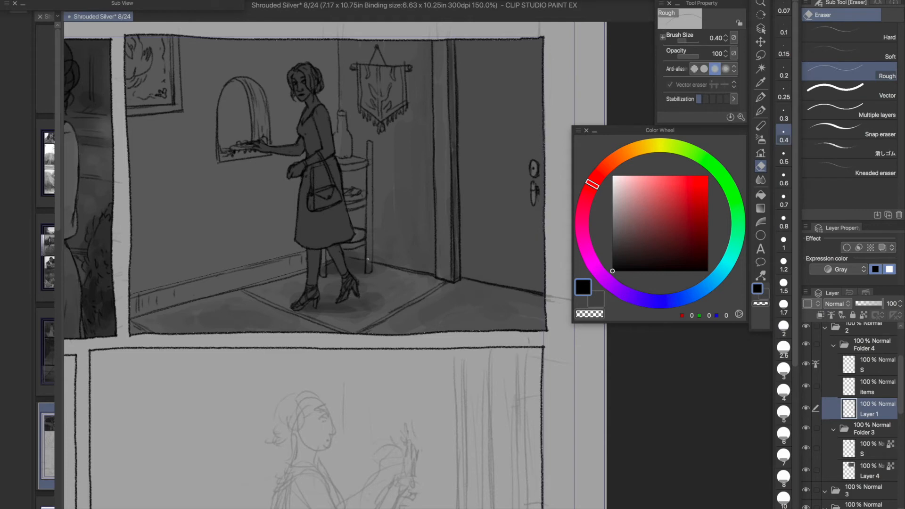
pyautogui.moveTo(372, 163); pyautogui.dragTo(372, 266)
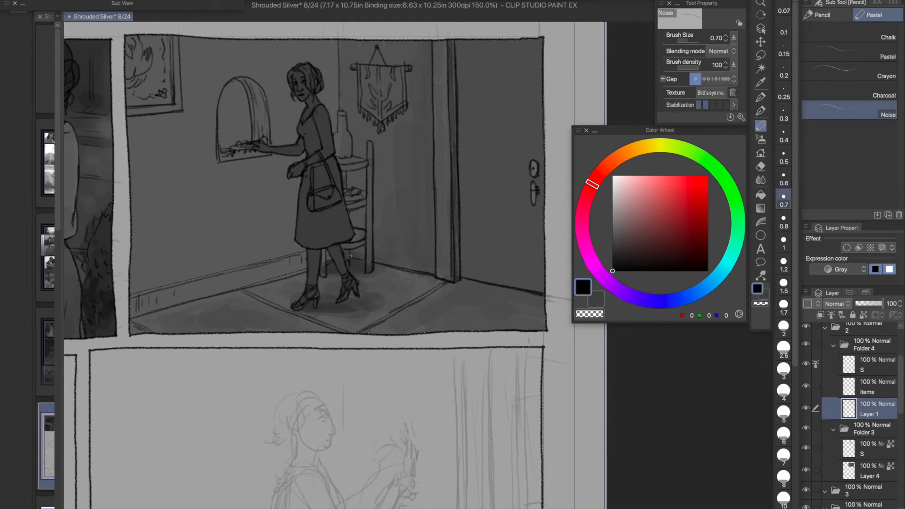
# - Shade the back wall around the arched niche on Layer 4 in dark greys with the Turnip pen at size 5
pyautogui.click(761, 167)
pyautogui.click(870, 470)
pyautogui.click(760, 97)
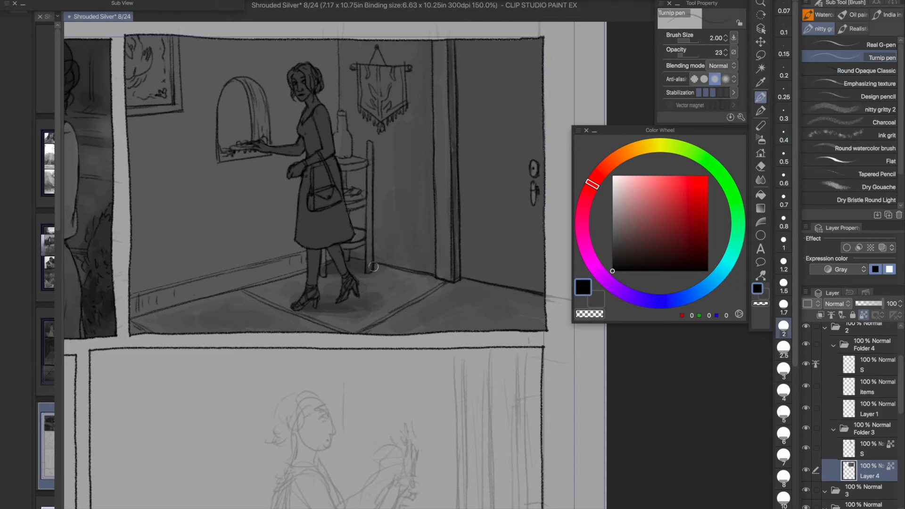
pyautogui.click(784, 307)
pyautogui.click(615, 240)
pyautogui.click(784, 414)
pyautogui.moveTo(246, 241)
pyautogui.mouseDown()
pyautogui.moveTo(141, 278)
pyautogui.moveTo(287, 191)
pyautogui.mouseUp()
pyautogui.click(616, 235)
pyautogui.moveTo(174, 200); pyautogui.dragTo(249, 179)
pyautogui.click(615, 239)
pyautogui.click(614, 245)
pyautogui.moveTo(286, 50); pyautogui.dragTo(284, 139)
pyautogui.moveTo(261, 56); pyautogui.dragTo(246, 58)
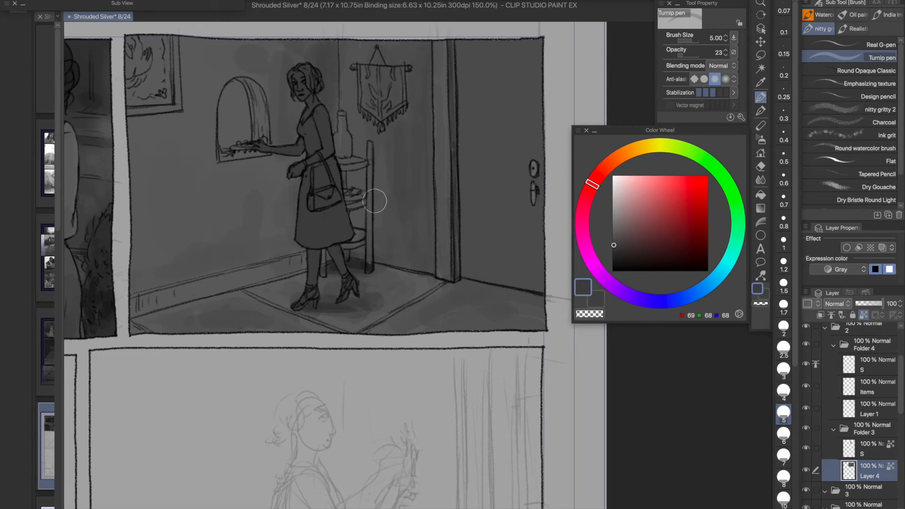
# - Shade the inside of the arched wall niche with sizes 2.5 and 1.5, using RGB 75, 75, 75
pyautogui.click(783, 285)
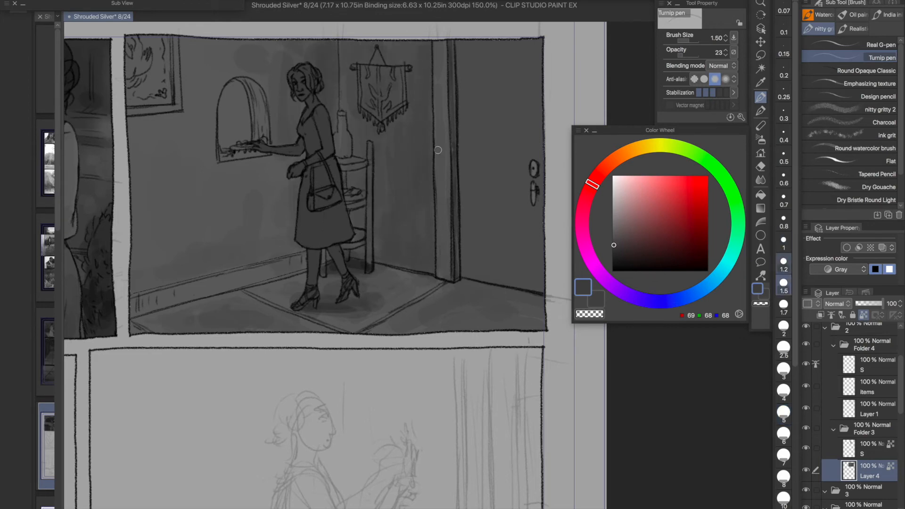
pyautogui.press(']')
pyautogui.press(']')
pyautogui.press(']')
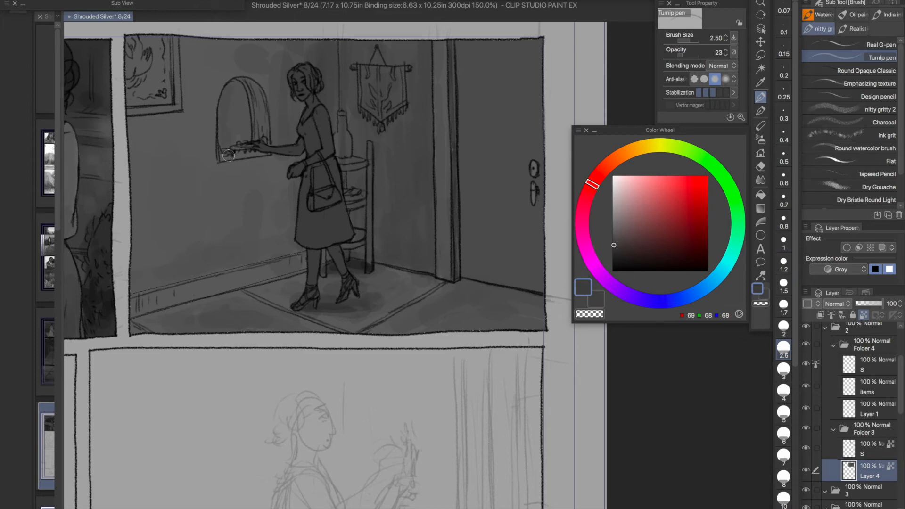
pyautogui.keyDown('alt'); pyautogui.click(239, 107); pyautogui.keyUp('alt')
pyautogui.keyDown('alt'); pyautogui.click(258, 113); pyautogui.keyUp('alt')
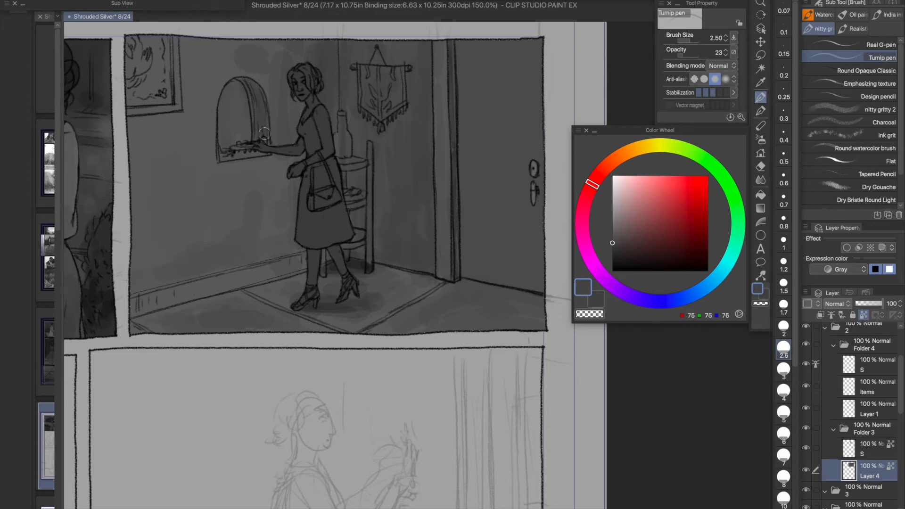
pyautogui.click(784, 286)
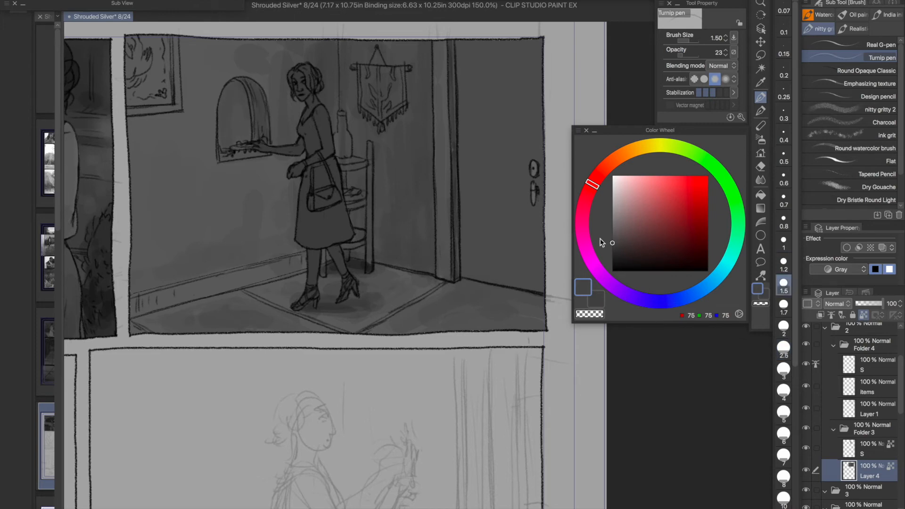
# - Darken the framed picture on the back wall, covering its frame and its artwork in dark greys
pyautogui.click(617, 257)
pyautogui.press(']')
pyautogui.press(']')
pyautogui.moveTo(129, 112); pyautogui.dragTo(181, 108)
pyautogui.moveTo(181, 107)
pyautogui.mouseDown()
pyautogui.moveTo(179, 36)
pyautogui.moveTo(175, 107)
pyautogui.mouseUp()
pyautogui.click(621, 261)
pyautogui.press(']')
pyautogui.press(']')
pyautogui.press(']')
pyautogui.moveTo(134, 77)
pyautogui.mouseDown()
pyautogui.moveTo(157, 52)
pyautogui.moveTo(137, 63)
pyautogui.mouseUp()
# - Add a layer above Layer 4 and shade the hanging banner in RGB 49, 48, 48 at size 1.2 and opacity 56
pyautogui.click(619, 256)
pyautogui.click(784, 304)
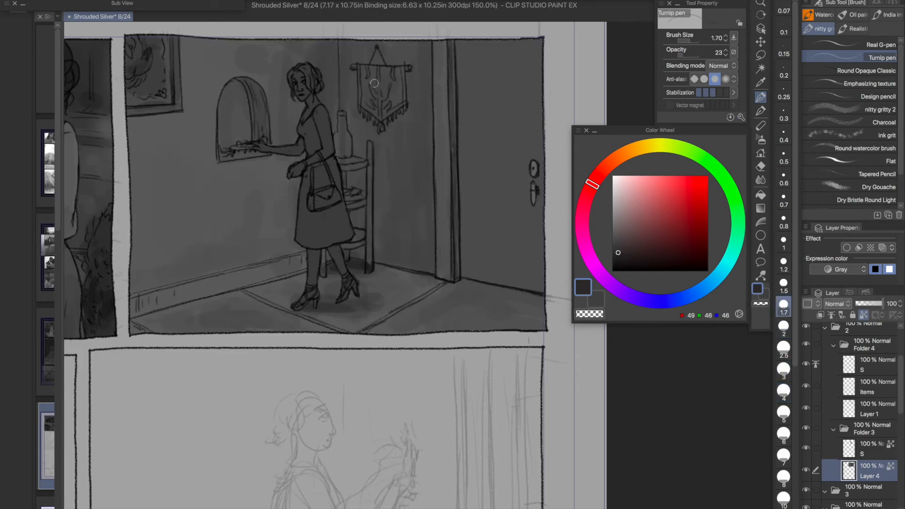
pyautogui.hotkey('ctrl', 'shift', 'n')
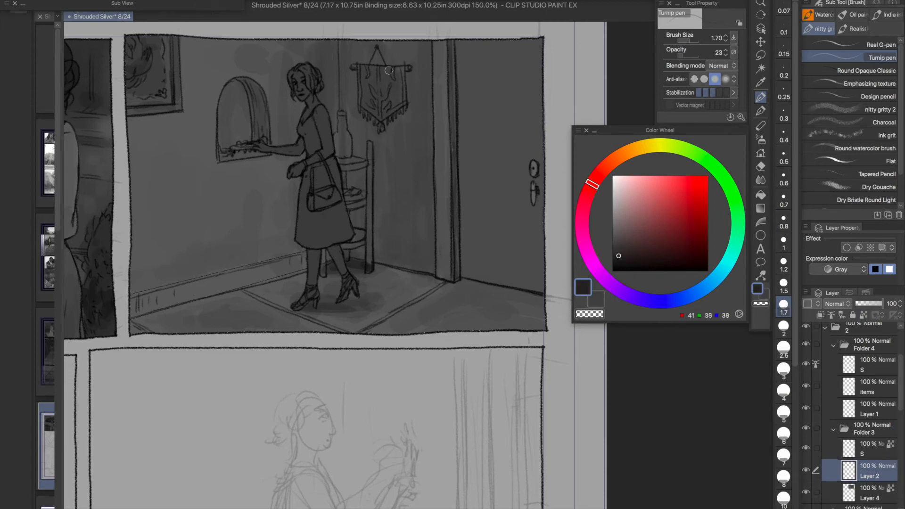
pyautogui.click(784, 265)
pyautogui.scroll(1, 505, 222)
pyautogui.moveTo(418, 184); pyautogui.dragTo(426, 274)
pyautogui.press('x')
pyautogui.click(690, 55)
pyautogui.click(613, 248)
pyautogui.click(614, 252)
pyautogui.moveTo(333, 108); pyautogui.dragTo(331, 140)
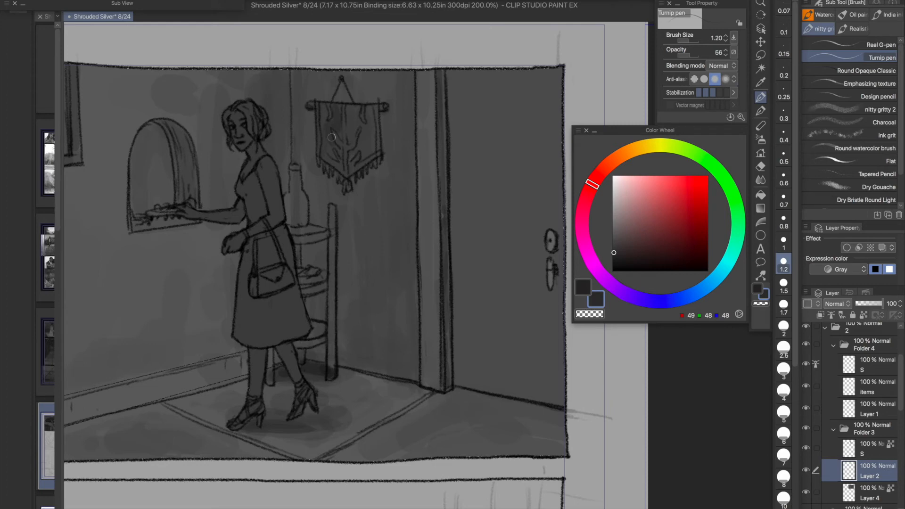
pyautogui.moveTo(353, 111)
pyautogui.mouseDown()
pyautogui.moveTo(352, 153)
pyautogui.moveTo(371, 132)
pyautogui.mouseUp()
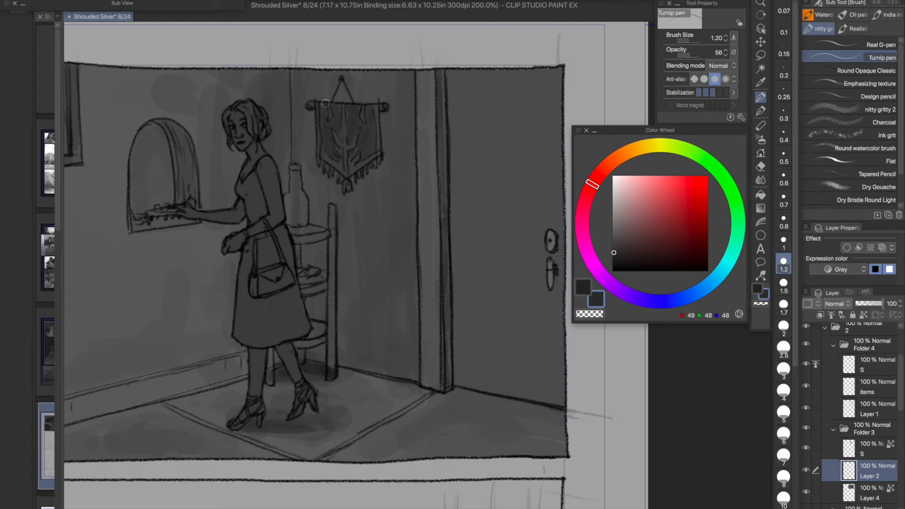
# - Rename the new layer Items and shade the shelved table behind the woman in dark greys, ending with RGB 38, 36, 36 at size 1.5
pyautogui.click(613, 244)
pyautogui.write('items')
pyautogui.press('Return')
pyautogui.click(616, 250)
pyautogui.moveTo(294, 230)
pyautogui.mouseDown()
pyautogui.moveTo(323, 234)
pyautogui.moveTo(306, 249)
pyautogui.moveTo(332, 211)
pyautogui.moveTo(331, 367)
pyautogui.mouseUp()
pyautogui.click(616, 257)
pyautogui.click(784, 326)
pyautogui.click(784, 283)
pyautogui.moveTo(269, 347); pyautogui.dragTo(271, 383)
pyautogui.moveTo(301, 339); pyautogui.dragTo(307, 342)
pyautogui.moveTo(315, 286); pyautogui.dragTo(297, 277)
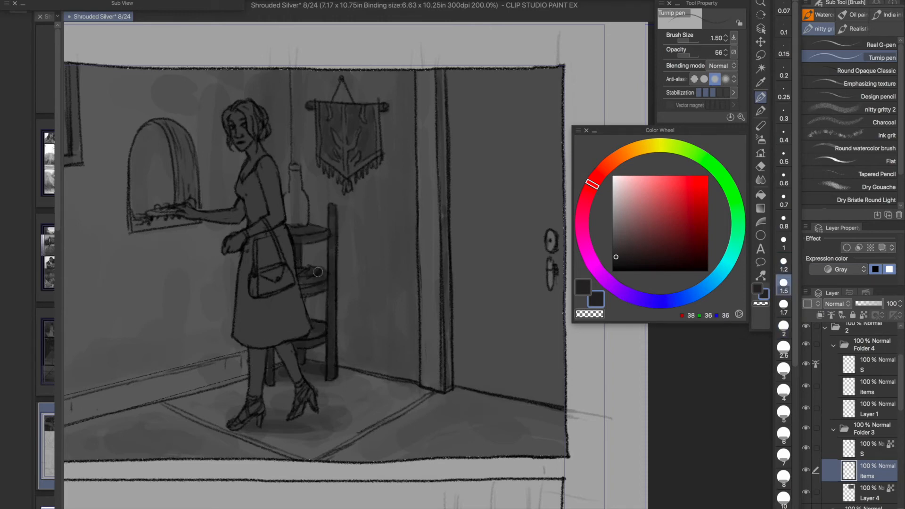
# - Shade the bottle on the table in varied greys and lock the Items layer's transparent pixels
pyautogui.click(618, 232)
pyautogui.moveTo(295, 201)
pyautogui.mouseDown()
pyautogui.moveTo(295, 176)
pyautogui.moveTo(293, 210)
pyautogui.mouseUp()
pyautogui.click(616, 240)
pyautogui.press('[')
pyautogui.click(617, 247)
pyautogui.moveTo(291, 167); pyautogui.dragTo(299, 167)
pyautogui.scroll(-3, 302, 151)
pyautogui.scroll(2, 353, 154)
pyautogui.click(784, 326)
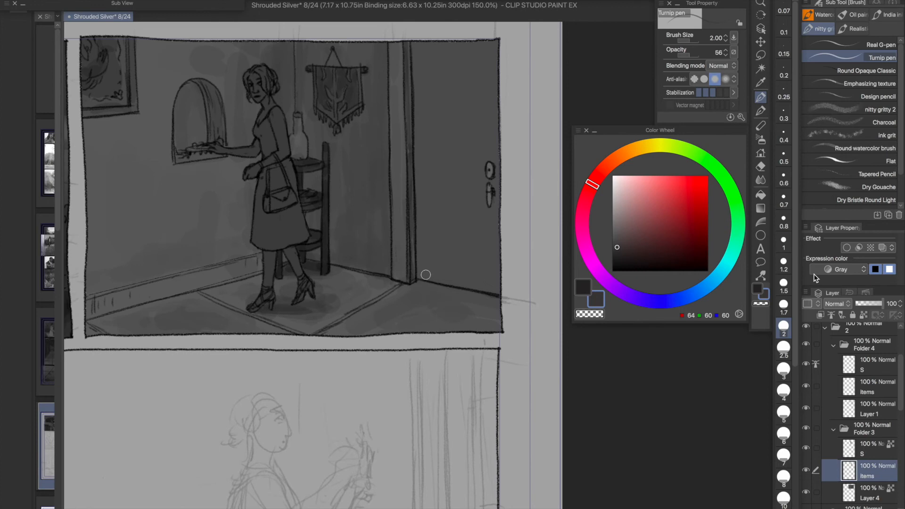
pyautogui.click(865, 315)
# - Texture the back wall on Layer 4 with the nitty gritty 2 brush at size 10 in RGB 78, 77, 77
pyautogui.click(872, 492)
pyautogui.click(613, 228)
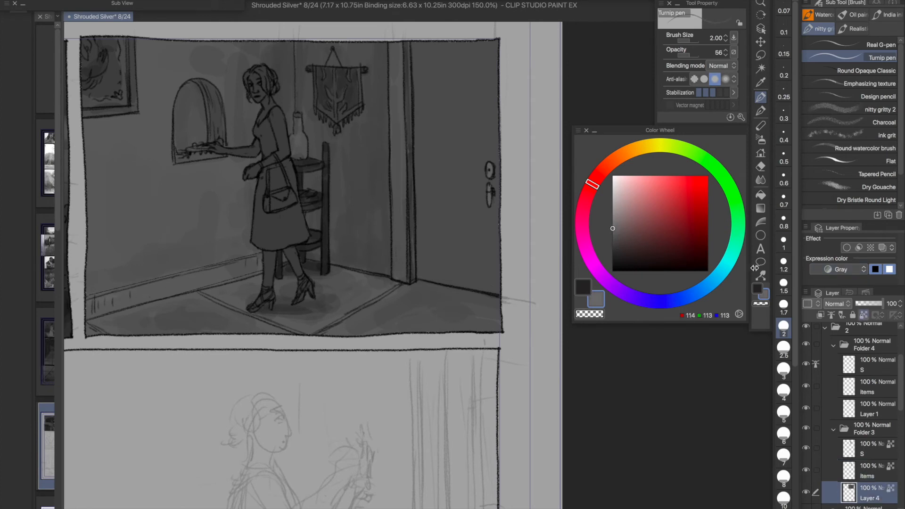
pyautogui.press('[')
pyautogui.press('[')
pyautogui.press('[')
pyautogui.press('[')
pyautogui.press('[')
pyautogui.keyDown('alt'); pyautogui.click(426, 275); pyautogui.keyUp('alt')
pyautogui.click(848, 110)
pyautogui.moveTo(795, 169); pyautogui.dragTo(795, 236)
pyautogui.click(614, 242)
pyautogui.moveTo(131, 167)
pyautogui.mouseDown()
pyautogui.moveTo(167, 32)
pyautogui.moveTo(325, 108)
pyautogui.mouseUp()
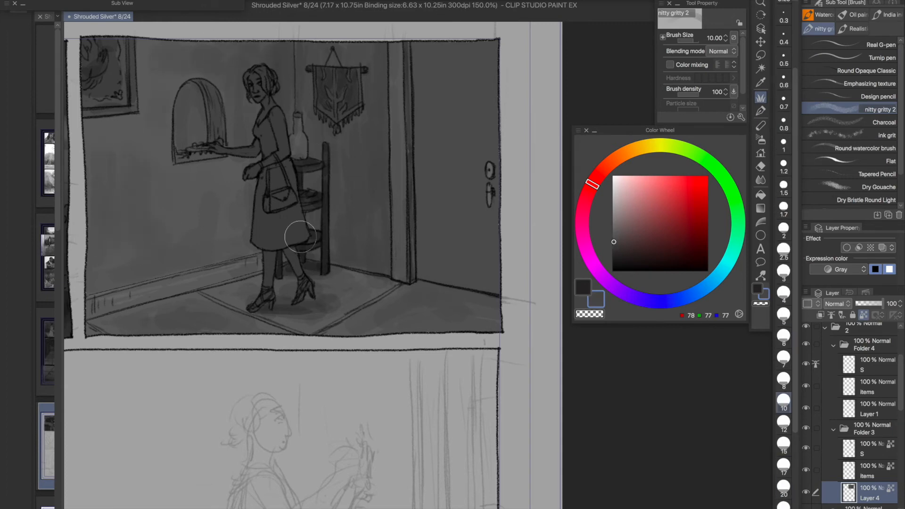
pyautogui.keyDown('alt'); pyautogui.click(218, 192); pyautogui.keyUp('alt')
# - Shade along the baseboard with nitty gritty 2 at size 3 in RGB 69, 68, 68
pyautogui.click(784, 381)
pyautogui.click(614, 245)
pyautogui.click(784, 337)
pyautogui.click(781, 251)
pyautogui.click(783, 273)
pyautogui.moveTo(239, 267); pyautogui.dragTo(208, 274)
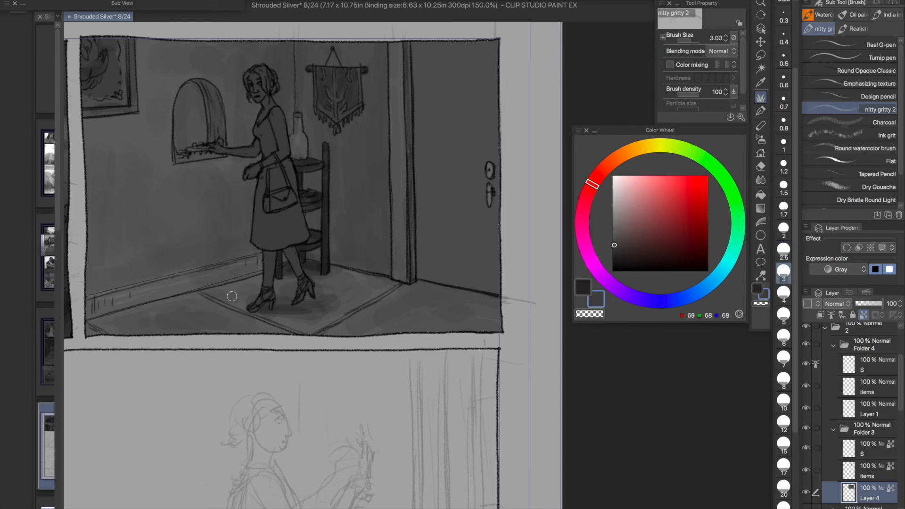
# - Texture the floor and rug around the woman's feet in several greys with the nitty gritty 2 brush
pyautogui.keyDown('alt'); pyautogui.click(332, 315); pyautogui.keyUp('alt')
pyautogui.moveTo(312, 311); pyautogui.dragTo(298, 312)
pyautogui.keyDown('alt'); pyautogui.click(280, 304); pyautogui.keyUp('alt')
pyautogui.click(614, 256)
pyautogui.moveTo(241, 291)
pyautogui.mouseDown()
pyautogui.moveTo(174, 296)
pyautogui.moveTo(223, 297)
pyautogui.moveTo(240, 282)
pyautogui.mouseUp()
pyautogui.click(615, 245)
pyautogui.click(615, 226)
pyautogui.click(783, 467)
pyautogui.keyDown('alt'); pyautogui.click(215, 289); pyautogui.keyUp('alt')
# - Darken the lower back wall in RGB 69, 69, 69 with nitty gritty 2 at size 10 and save the page
pyautogui.click(784, 252)
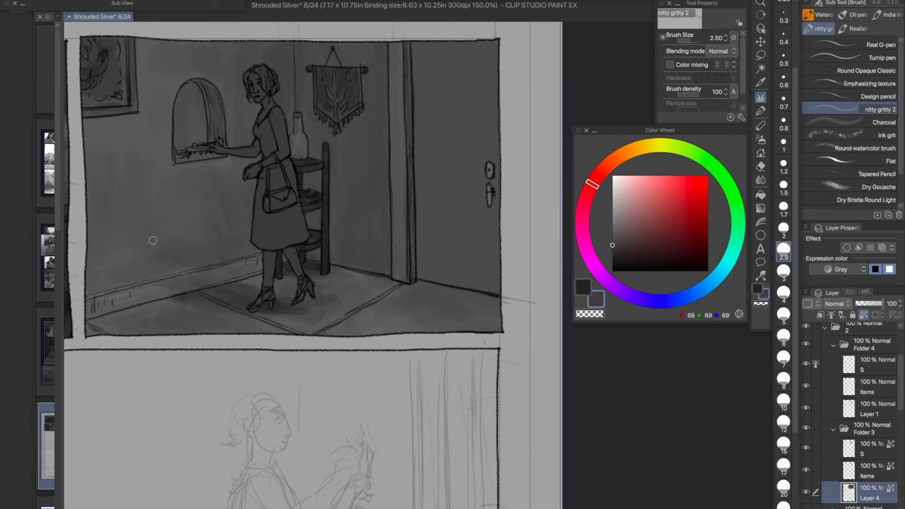
pyautogui.click(783, 400)
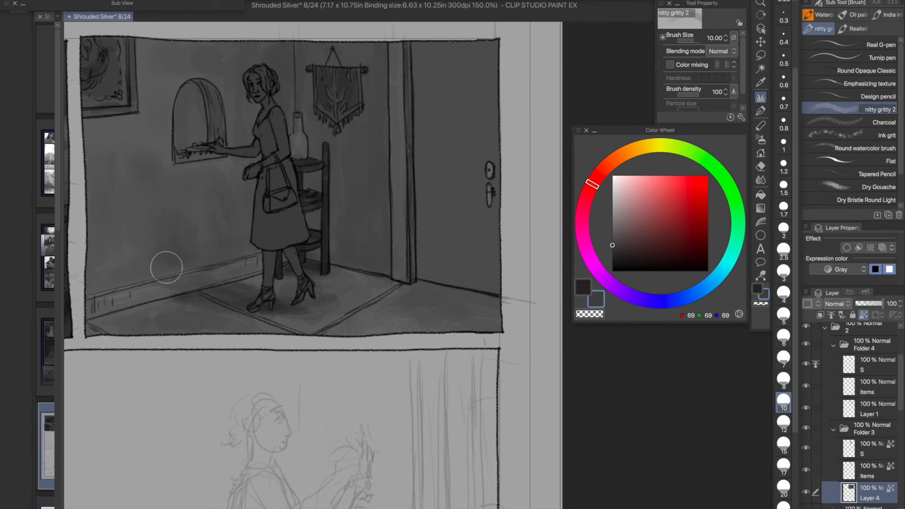
pyautogui.hotkey('ctrl', 's')
# - Shade the door with nitty gritty 2 at size 10, blend it with Dry Bristle Round Light at size 8, and save the page
pyautogui.scroll(-2, 344, 231)
pyautogui.moveTo(313, 250)
pyautogui.mouseDown()
pyautogui.moveTo(354, 252)
pyautogui.moveTo(353, 264)
pyautogui.mouseUp()
pyautogui.keyDown('alt'); pyautogui.click(452, 180); pyautogui.keyUp('alt')
pyautogui.moveTo(454, 184); pyautogui.dragTo(463, 236)
pyautogui.moveTo(478, 138); pyautogui.dragTo(462, 198)
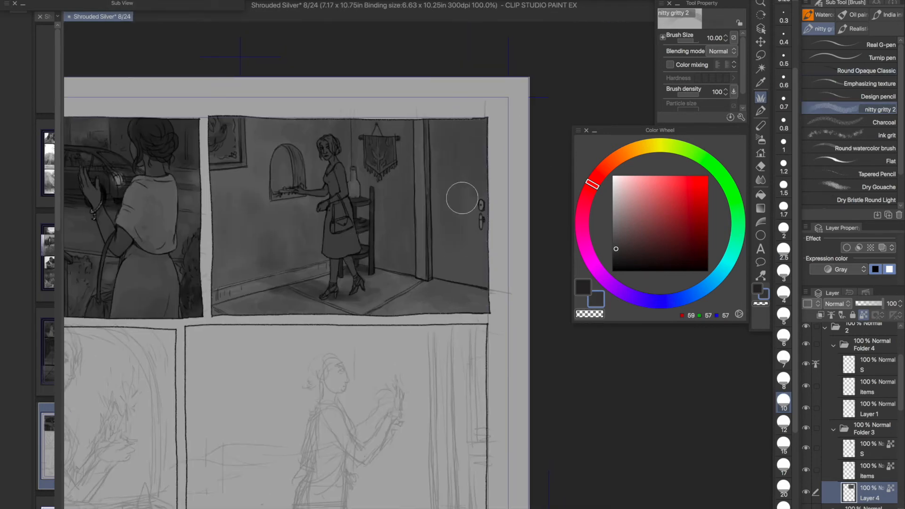
pyautogui.click(866, 200)
pyautogui.keyDown('alt'); pyautogui.click(475, 201); pyautogui.keyUp('alt')
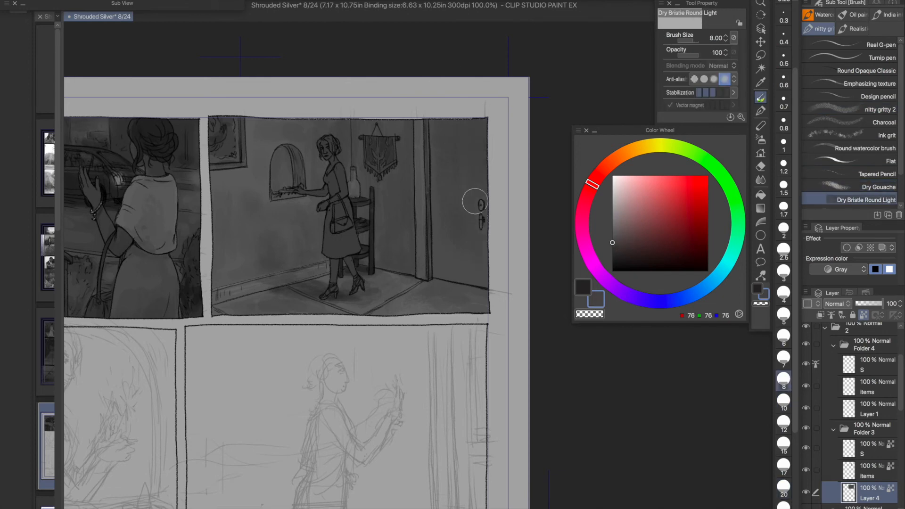
pyautogui.keyDown('ctrl'); pyautogui.keyDown('shift'); pyautogui.click(314, 162); pyautogui.keyUp('shift'); pyautogui.keyUp('ctrl')
pyautogui.hotkey('ctrl', 's')
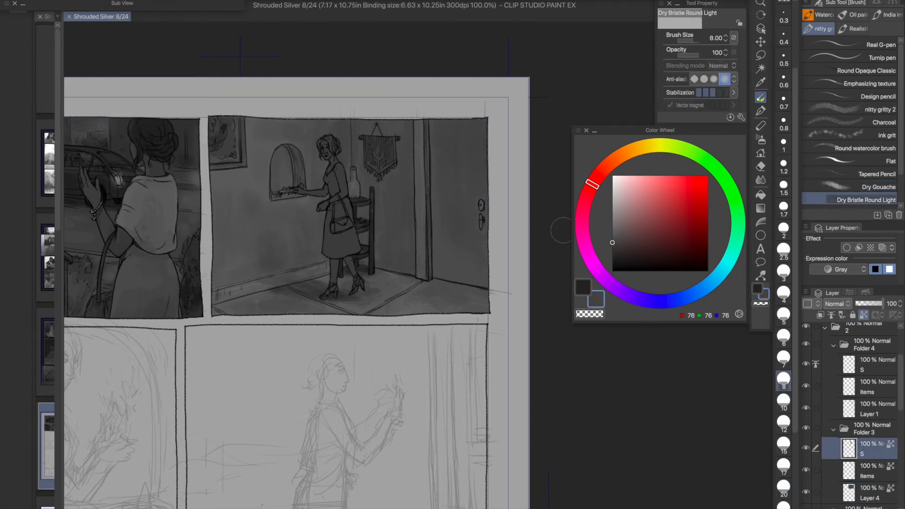
# - Return to Layer 4, sample the grey RGB 90, 90, 90 and switch to the Turnip pen
pyautogui.scroll(-4, 881, 422)
pyautogui.click(830, 396)
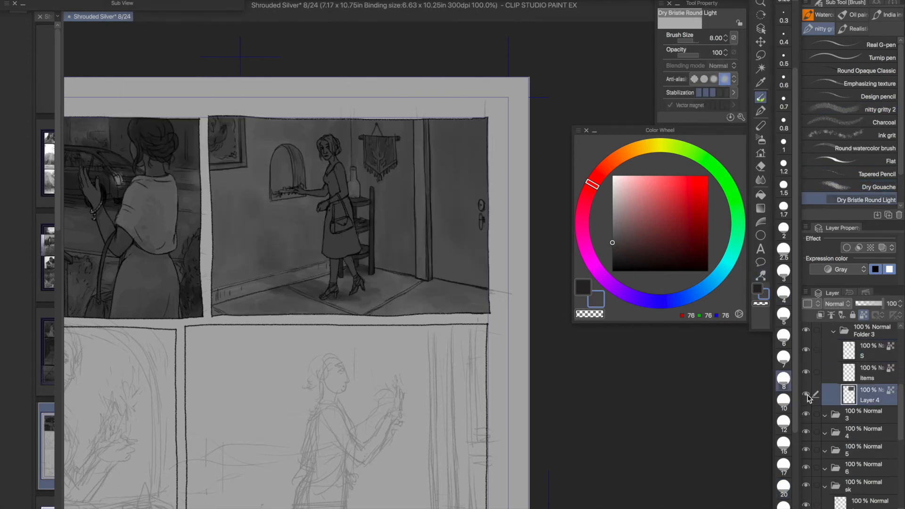
pyautogui.keyDown('alt'); pyautogui.click(324, 191); pyautogui.keyUp('alt')
pyautogui.keyDown('alt'); pyautogui.click(258, 158); pyautogui.keyUp('alt')
pyautogui.click(849, 57)
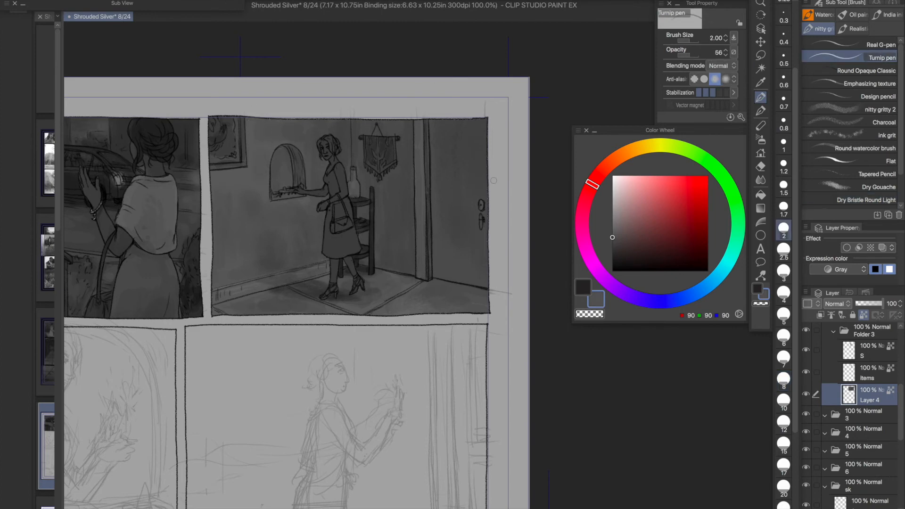
# - Try darkening the room with the Turnip pen in Multiply mode at size 12 with RGB 145, 138, 138
pyautogui.click(784, 424)
pyautogui.click(145, 0)
pyautogui.click(463, 54)
pyautogui.keyDown('alt'); pyautogui.click(397, 172); pyautogui.keyUp('alt')
pyautogui.click(718, 67)
pyautogui.click(707, 99)
pyautogui.keyDown('alt'); pyautogui.click(323, 137); pyautogui.keyUp('alt')
pyautogui.click(617, 216)
pyautogui.moveTo(321, 147)
pyautogui.mouseDown()
pyautogui.moveTo(266, 216)
pyautogui.moveTo(275, 241)
pyautogui.moveTo(378, 229)
pyautogui.moveTo(438, 260)
pyautogui.mouseUp()
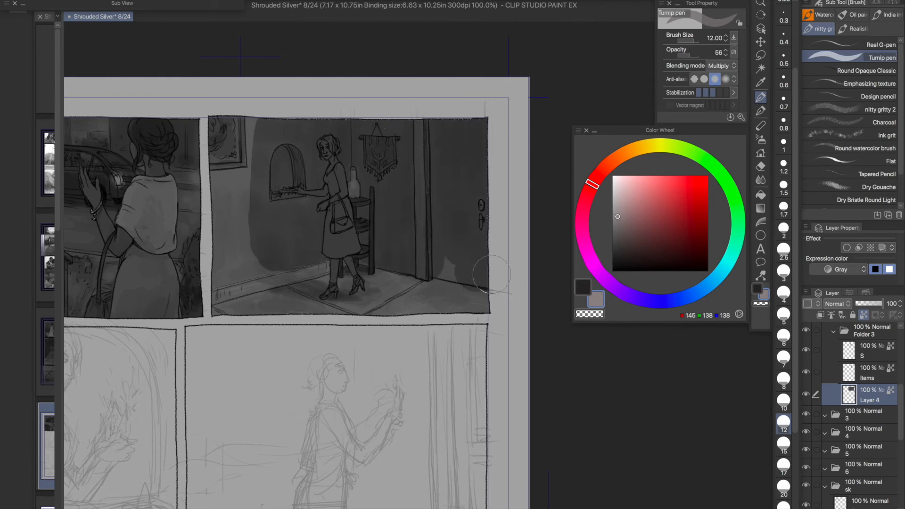
pyautogui.moveTo(249, 170)
pyautogui.mouseDown()
pyautogui.moveTo(228, 248)
pyautogui.moveTo(410, 297)
pyautogui.moveTo(463, 322)
pyautogui.mouseUp()
pyautogui.hotkey('ctrl', 'z')
# - Try a near-white Multiply tone, RGB 239, 234, 234, at sizes 10 and 7, and return the brush to Normal blending
pyautogui.click(784, 403)
pyautogui.click(721, 66)
pyautogui.click(707, 77)
pyautogui.click(721, 66)
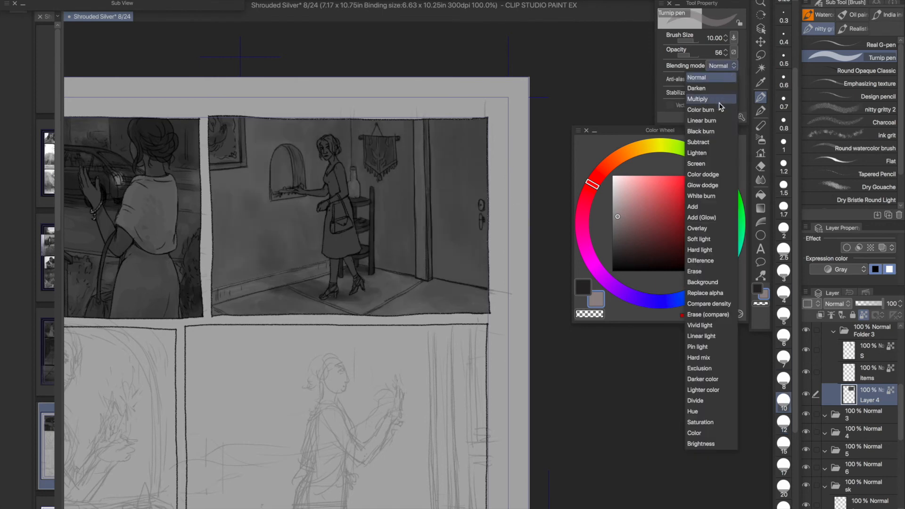
pyautogui.click(722, 99)
pyautogui.click(614, 181)
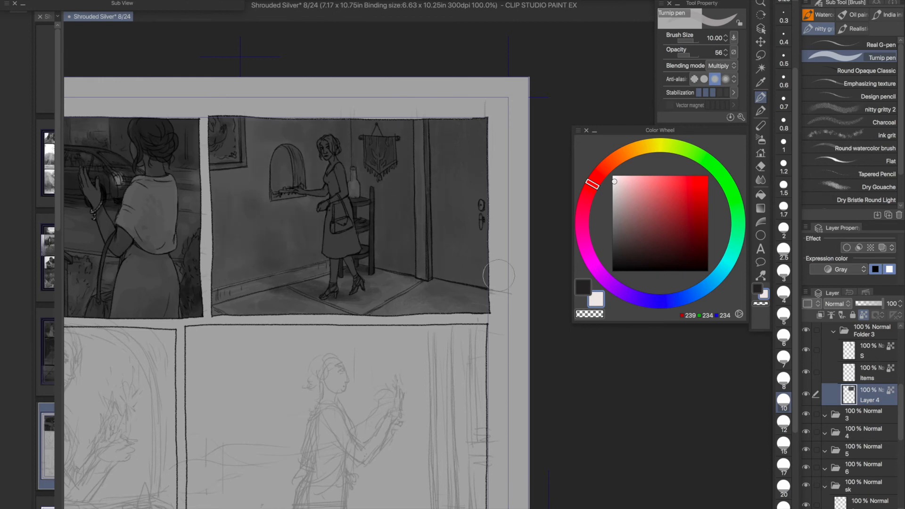
pyautogui.click(783, 358)
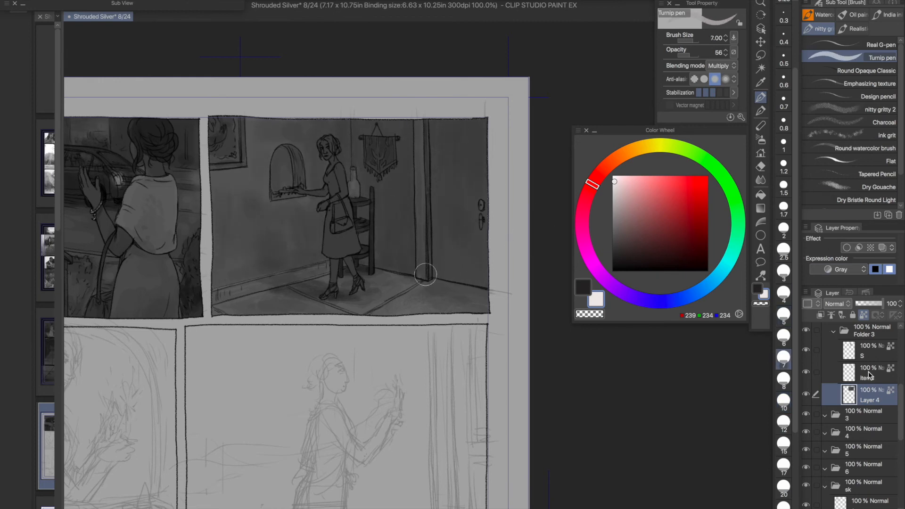
pyautogui.click(870, 372)
pyautogui.click(870, 394)
pyautogui.click(719, 65)
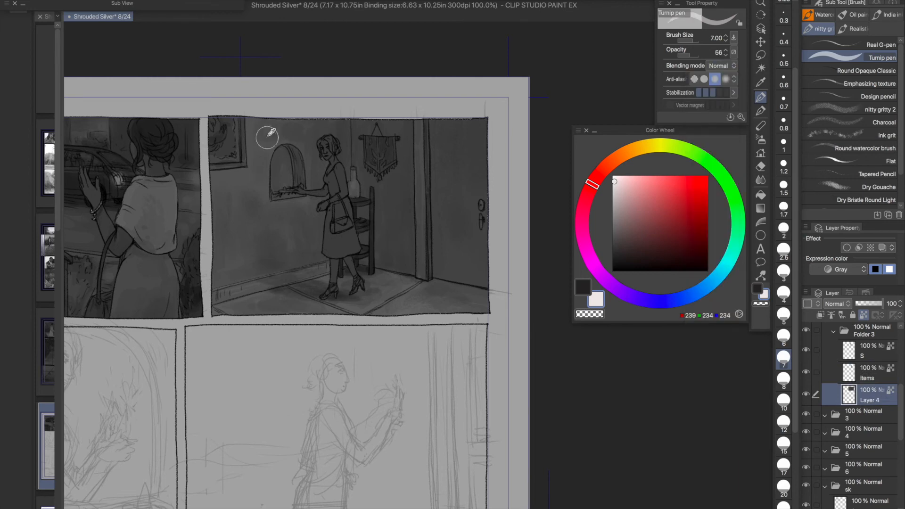
# - Smooth the back wall's tones with sampled dark greys, reducing the Turnip pen from size 7 to 2
pyautogui.keyDown('alt'); pyautogui.click(260, 143); pyautogui.keyUp('alt')
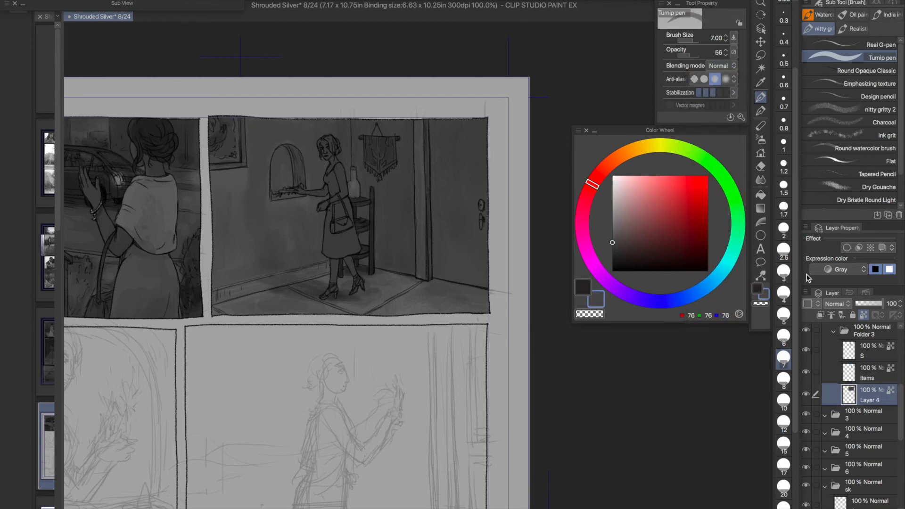
pyautogui.press('[')
pyautogui.press('[')
pyautogui.press('[')
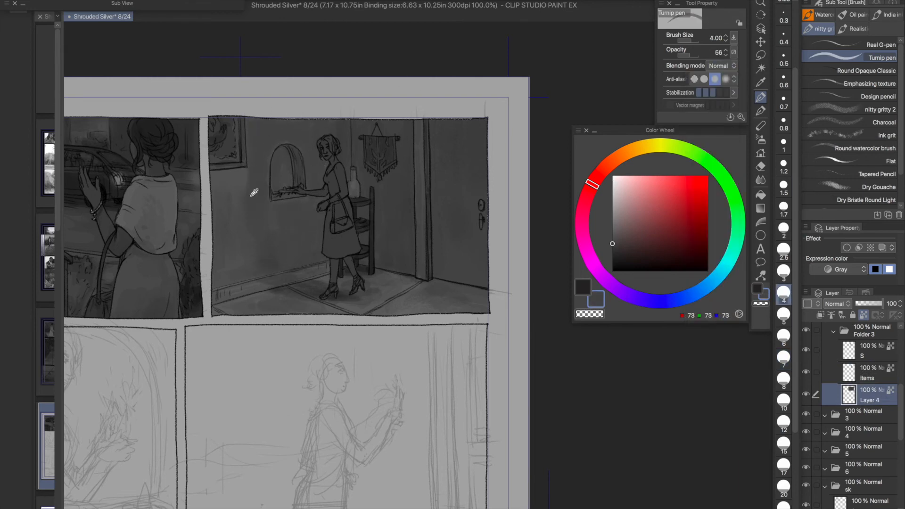
pyautogui.press('[')
pyautogui.press('[')
pyautogui.click(614, 246)
pyautogui.press('[')
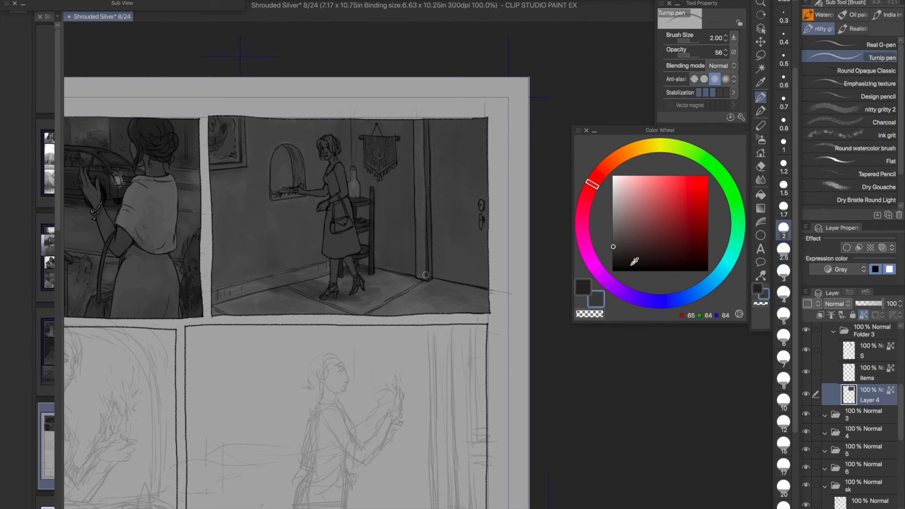
# - Toggle the visibility of a layer near the bottom of the layer stack
pyautogui.moveTo(901, 406); pyautogui.dragTo(901, 473)
pyautogui.click(862, 482)
pyautogui.click(806, 482)
pyautogui.moveTo(343, 238); pyautogui.dragTo(362, 280)
# - Lower the brightness of Layer 4 with the Brightness/Contrast tonal correction
pyautogui.moveTo(903, 472); pyautogui.dragTo(903, 434)
pyautogui.click(876, 484)
pyautogui.click(135, 1)
pyautogui.moveTo(225, 194)
pyautogui.click(354, 196)
pyautogui.moveTo(790, 83); pyautogui.dragTo(775, 82)
pyautogui.click(874, 66)
# - Slightly lower the brightness of the Items layer in Folder 3 with the Brightness/Contrast correction
pyautogui.click(872, 379)
pyautogui.click(872, 464)
pyautogui.click(135, 1)
pyautogui.moveTo(225, 194)
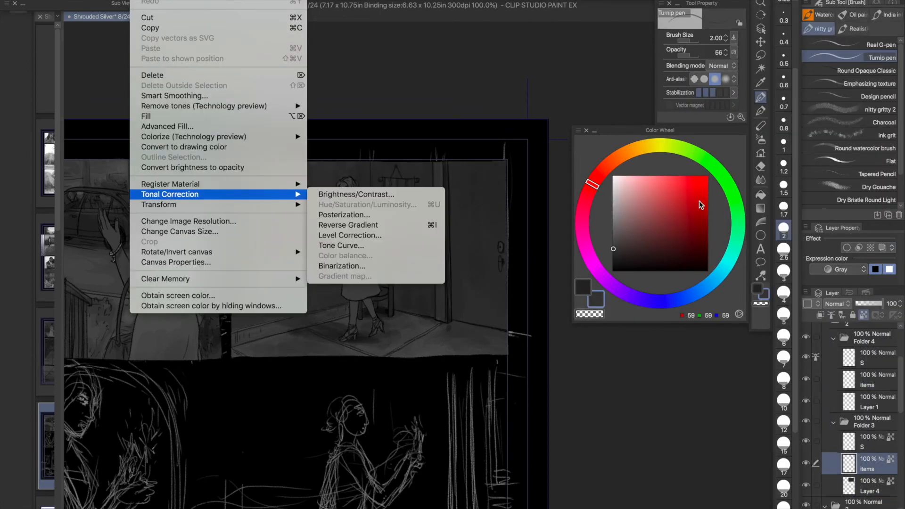
pyautogui.click(354, 196)
pyautogui.moveTo(790, 83); pyautogui.dragTo(786, 84)
pyautogui.click(875, 66)
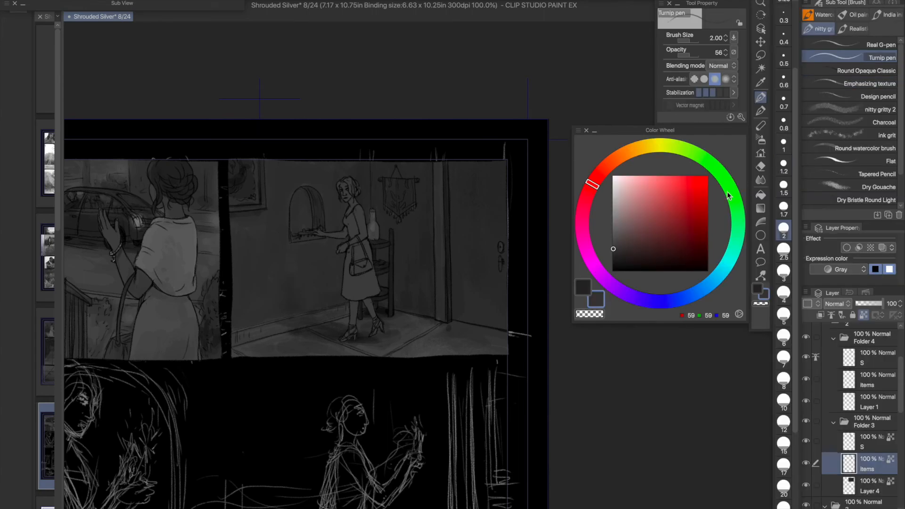
# - Shade the doorway and the floor beside it on Layer 4 with dark greys, varying the Turnip pen between sizes 1.5 and 12
pyautogui.click(870, 486)
pyautogui.click(784, 188)
pyautogui.keyDown('alt'); pyautogui.click(452, 317); pyautogui.keyUp('alt')
pyautogui.click(612, 257)
pyautogui.click(784, 423)
pyautogui.click(783, 251)
pyautogui.click(783, 187)
pyautogui.click(612, 244)
pyautogui.keyDown('alt'); pyautogui.click(494, 252); pyautogui.keyUp('alt')
pyautogui.click(784, 295)
# - Darken the wall hanging on the Items layer of Folder 3 with sampled greys at pen sizes 1.5 and 0.8
pyautogui.scroll(1, 357, 193)
pyautogui.click(868, 464)
pyautogui.click(783, 189)
pyautogui.keyDown('alt'); pyautogui.click(427, 177); pyautogui.keyUp('alt')
pyautogui.click(783, 121)
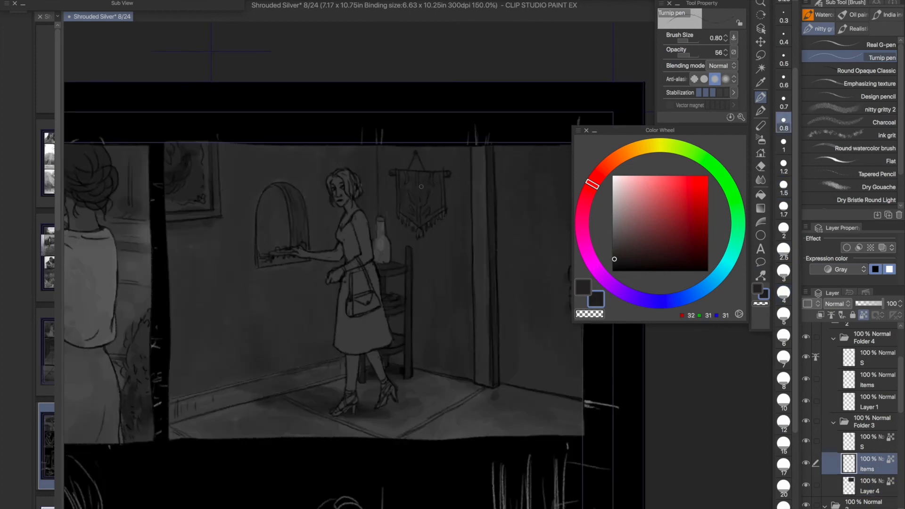
pyautogui.keyDown('alt'); pyautogui.click(442, 174); pyautogui.keyUp('alt')
# - Shade the wall around the hanging on Layer 4 at opacity 34 with pen sizes 6 and 1.2
pyautogui.click(783, 316)
pyautogui.click(869, 486)
pyautogui.keyDown('alt'); pyautogui.click(456, 229); pyautogui.keyUp('alt')
pyautogui.click(685, 55)
pyautogui.click(783, 338)
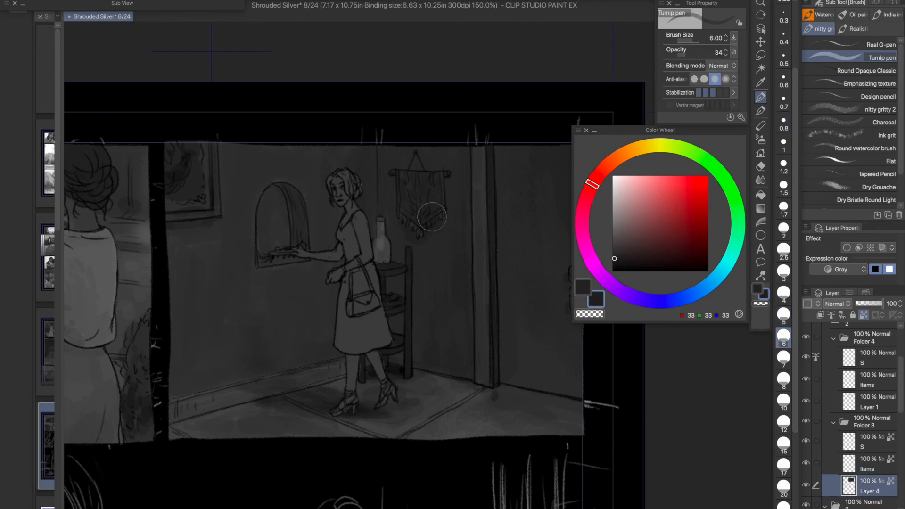
pyautogui.click(783, 165)
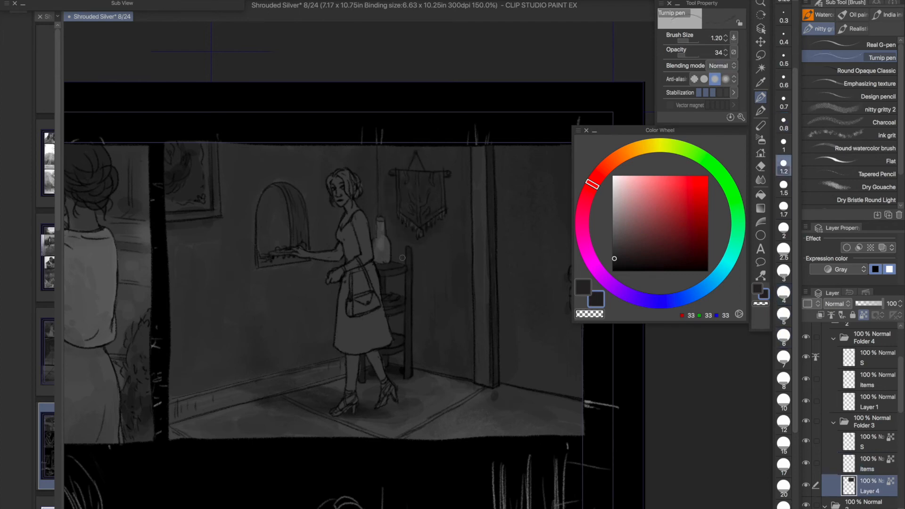
# - Deepen the tones behind the woman and the shelf on Layer 4 with pen sizes between 1.7 and 7
pyautogui.click(784, 360)
pyautogui.click(784, 252)
pyautogui.click(783, 208)
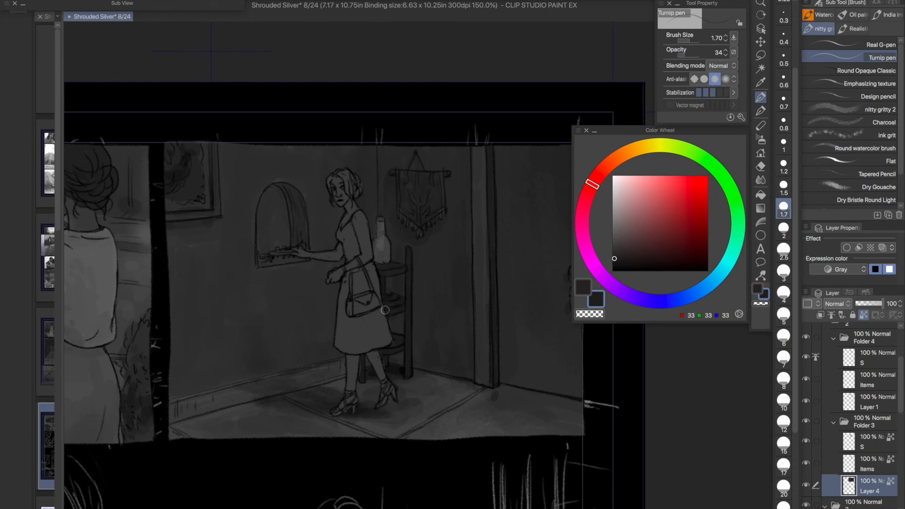
pyautogui.click(784, 361)
pyautogui.click(784, 295)
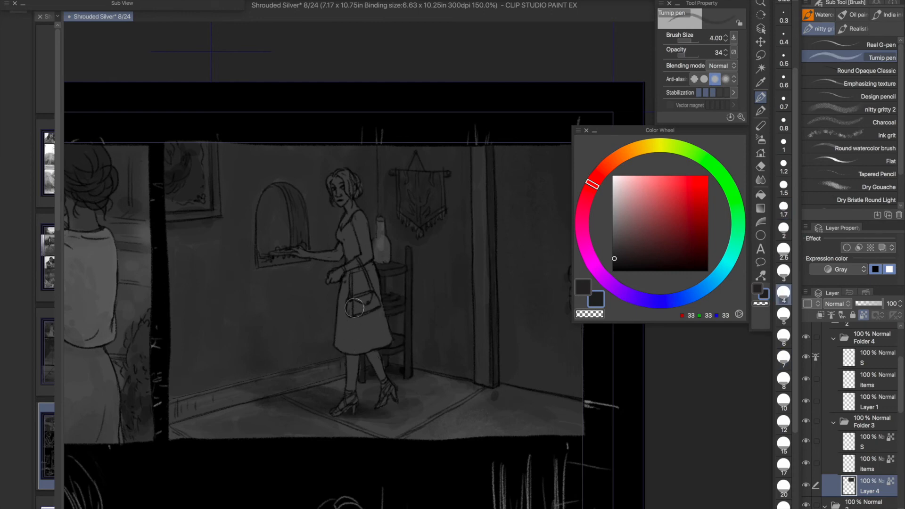
# - Refine the wall between the woman and the arched niche with dark greys, reducing the pen from size 2 to 0.8
pyautogui.click(783, 230)
pyautogui.keyDown('alt'); pyautogui.click(366, 197); pyautogui.keyUp('alt')
pyautogui.click(784, 188)
pyautogui.click(614, 257)
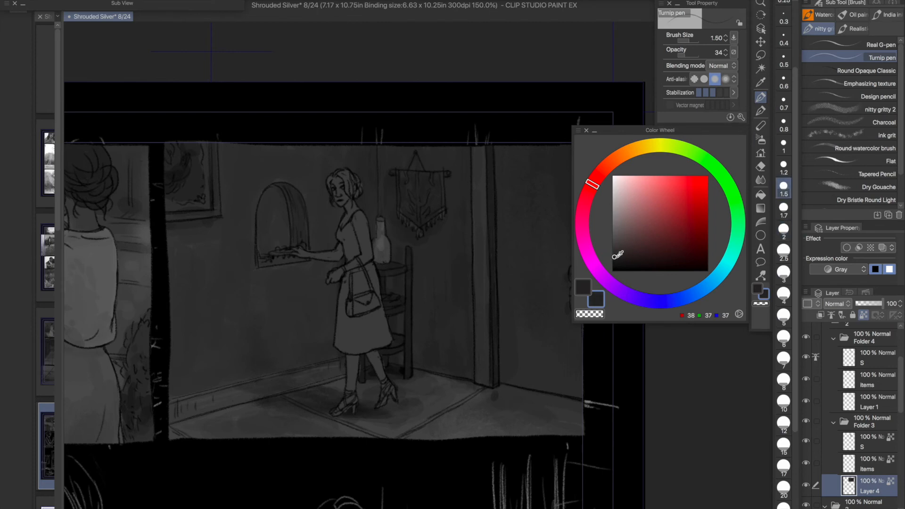
pyautogui.click(785, 126)
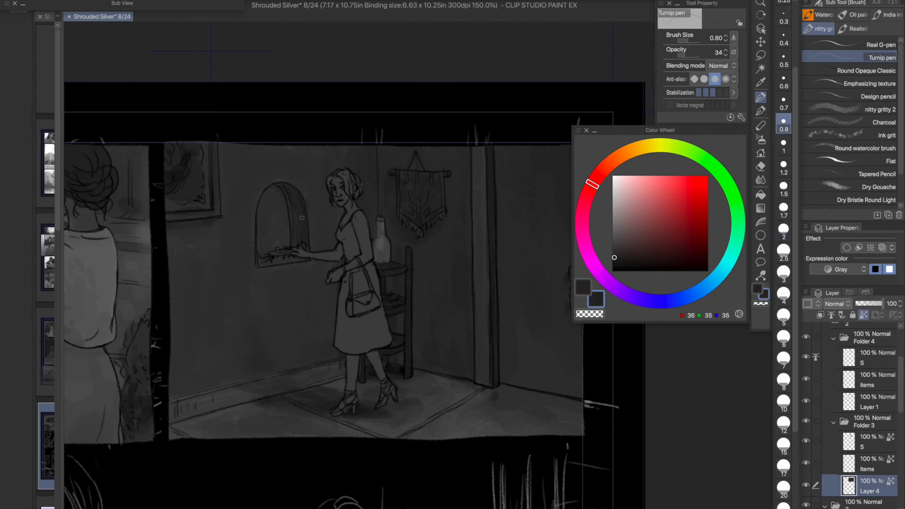
# - Touch up the area near the bottle and hanging cord on the Items layer with sampled greys at pen size 4
pyautogui.click(784, 296)
pyautogui.scroll(-1, 312, 392)
pyautogui.moveTo(314, 390); pyautogui.dragTo(335, 289)
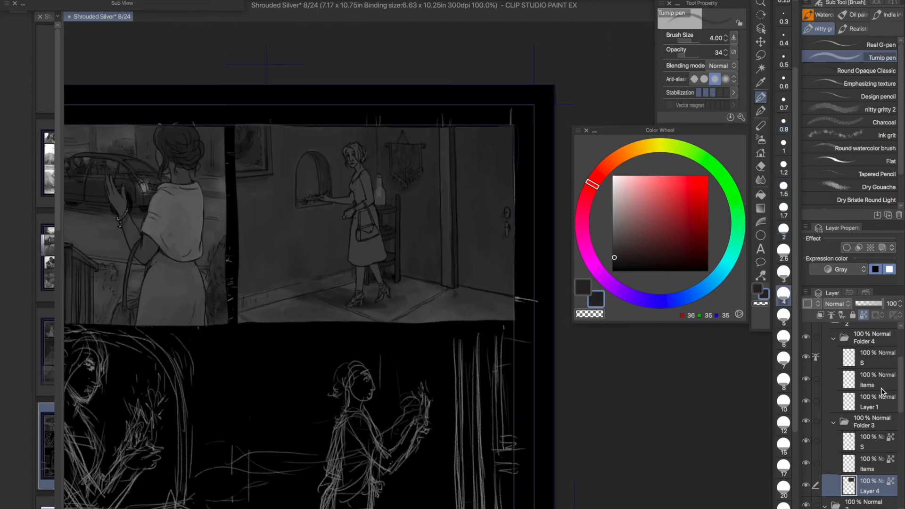
pyautogui.click(872, 464)
pyautogui.keyDown('alt'); pyautogui.click(381, 176); pyautogui.keyUp('alt')
pyautogui.keyDown('alt'); pyautogui.click(395, 162); pyautogui.keyUp('alt')
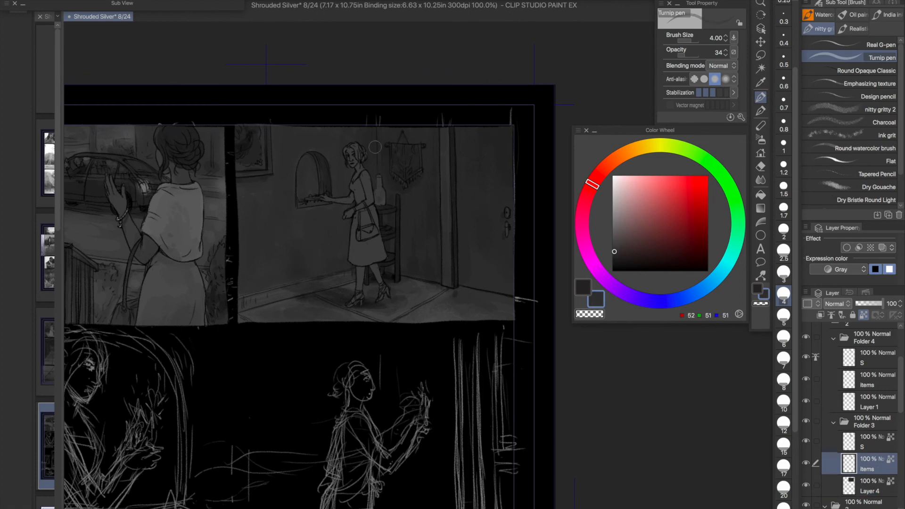
# - Darken the ledge of the arched niche on Layer 4 with near-black greys at pen sizes 1 and 0.7
pyautogui.click(875, 488)
pyautogui.scroll(4, 334, 245)
pyautogui.moveTo(382, 203); pyautogui.dragTo(503, 403)
pyautogui.keyDown('alt'); pyautogui.click(419, 221); pyautogui.keyUp('alt')
pyautogui.click(784, 146)
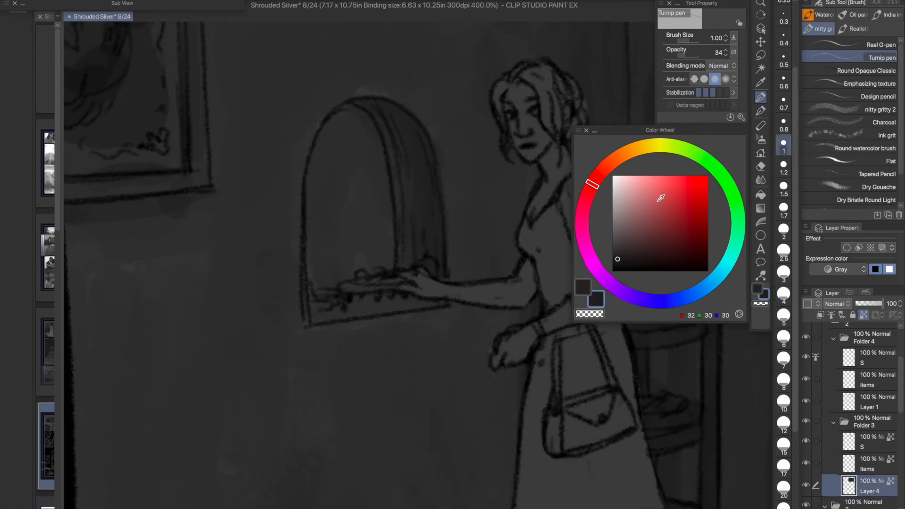
pyautogui.click(784, 102)
pyautogui.moveTo(358, 275); pyautogui.dragTo(375, 279)
pyautogui.click(618, 261)
pyautogui.moveTo(317, 312); pyautogui.dragTo(378, 294)
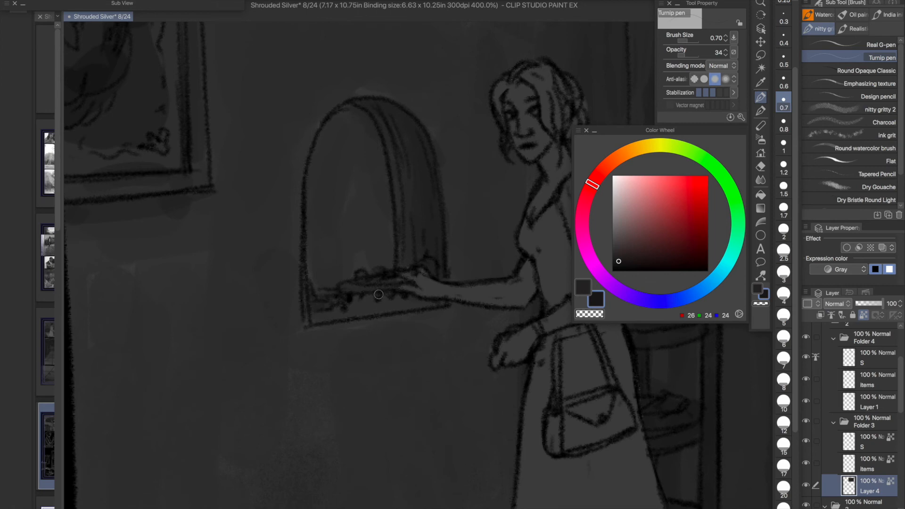
# - Blend the inner side and outer edge of the arched niche with sampled greys at pen size 0.7
pyautogui.keyDown('alt'); pyautogui.click(428, 258); pyautogui.keyUp('alt')
pyautogui.keyDown('alt'); pyautogui.click(440, 243); pyautogui.keyUp('alt')
pyautogui.keyDown('alt'); pyautogui.click(438, 233); pyautogui.keyUp('alt')
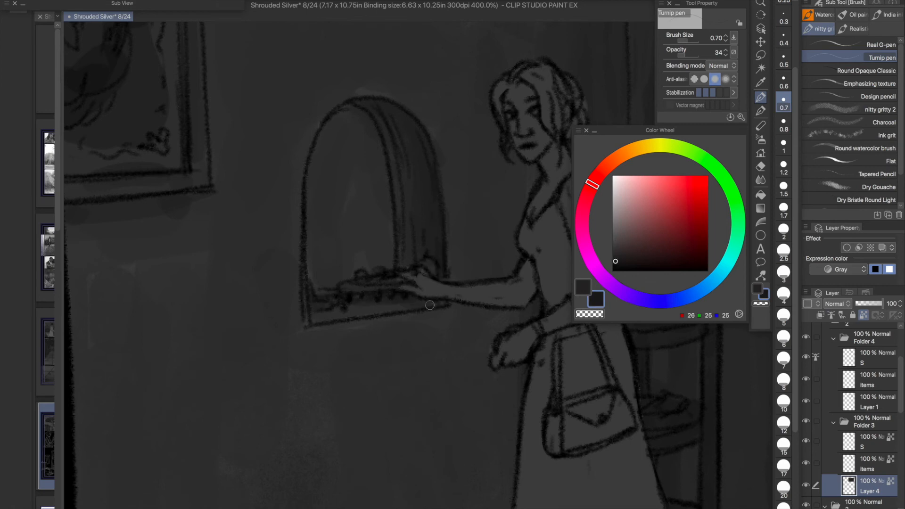
pyautogui.keyDown('alt'); pyautogui.click(310, 245); pyautogui.keyUp('alt')
pyautogui.keyDown('alt'); pyautogui.click(350, 92); pyautogui.keyUp('alt')
pyautogui.keyDown('alt'); pyautogui.click(292, 149); pyautogui.keyUp('alt')
# - Select the S layer in Folder 3 and set the Turnip pen to size 4 with opacity 78
pyautogui.scroll(-4, 266, 179)
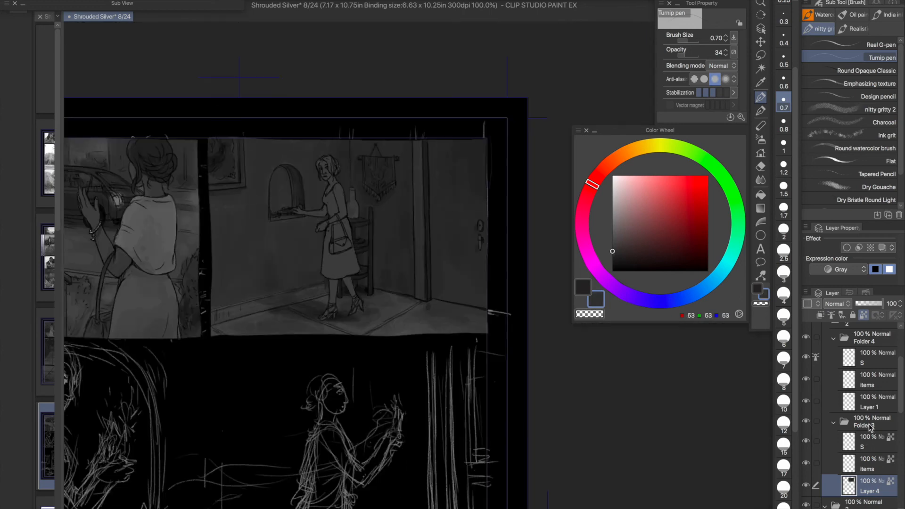
pyautogui.click(867, 442)
pyautogui.click(783, 293)
pyautogui.click(712, 52)
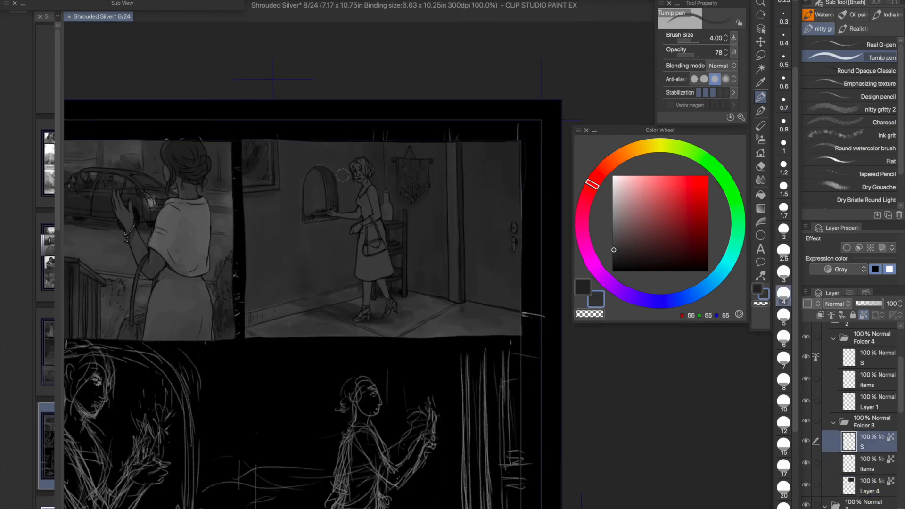
# - Lower the brightness of Layer 4 to -3 with the Brightness/Contrast tonal correction
pyautogui.click(864, 482)
pyautogui.click(137, 1)
pyautogui.moveTo(198, 195)
pyautogui.click(361, 196)
pyautogui.moveTo(790, 84); pyautogui.dragTo(787, 86)
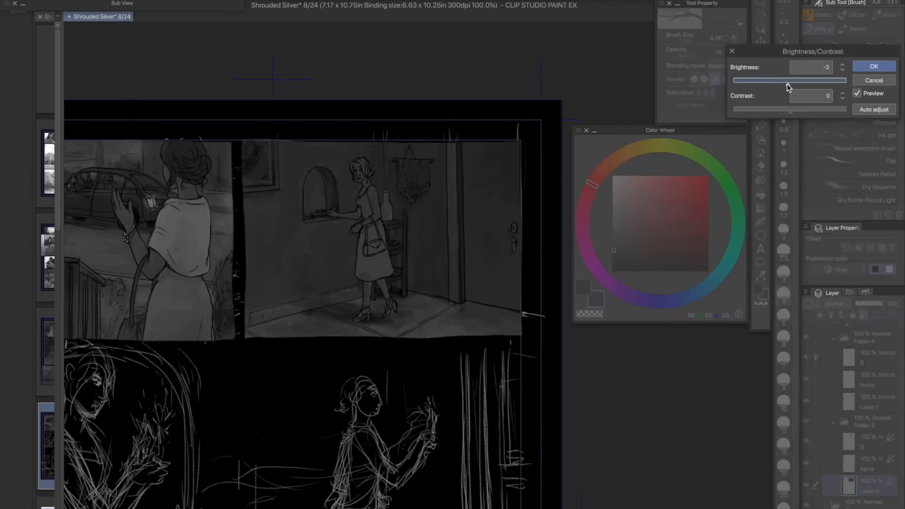
pyautogui.click(874, 67)
# - Reduce the brightness of Folder 3's Items layer by a small amount with the Brightness/Contrast correction
pyautogui.moveTo(304, 237); pyautogui.dragTo(404, 236)
pyautogui.click(870, 464)
pyautogui.click(137, 1)
pyautogui.moveTo(198, 194)
pyautogui.click(360, 195)
pyautogui.moveTo(790, 84); pyautogui.dragTo(789, 85)
pyautogui.click(874, 67)
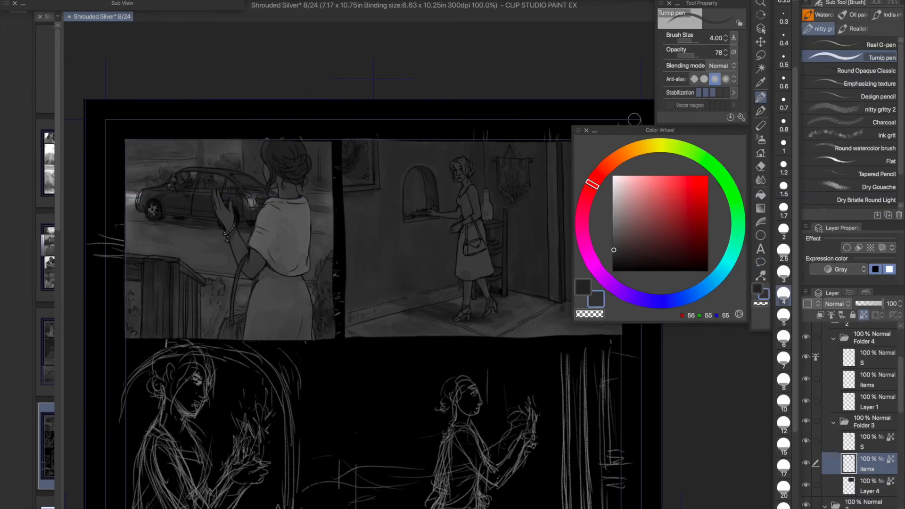
# - Collapse the Color Wheel to uncover the second panel and browse the layer stack for the first panel's layers
pyautogui.click(595, 131)
pyautogui.scroll(5, 830, 369)
pyautogui.click(827, 393)
pyautogui.click(839, 390)
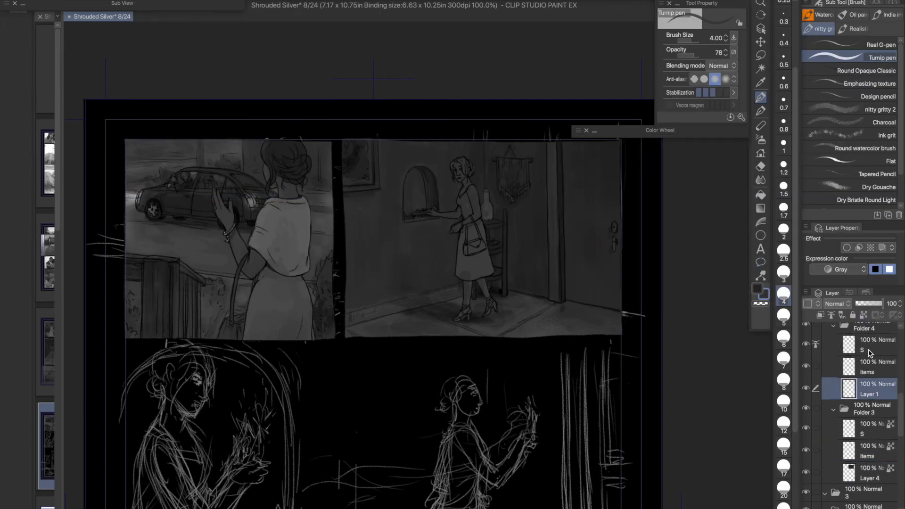
pyautogui.scroll(5, 869, 351)
pyautogui.scroll(-2, 869, 405)
# - Identify a first-panel layer by toggling its visibility and slightly lower its brightness with the Brightness/Contrast correction
pyautogui.click(870, 417)
pyautogui.click(807, 418)
pyautogui.click(806, 418)
pyautogui.click(137, 2)
pyautogui.moveTo(172, 194)
pyautogui.click(342, 194)
pyautogui.moveTo(790, 84); pyautogui.dragTo(786, 85)
pyautogui.moveTo(516, 289); pyautogui.dragTo(514, 250)
pyautogui.click(874, 66)
# - Select Layer 4 in Folder 3 and check its content by hiding and showing it
pyautogui.moveTo(903, 400); pyautogui.dragTo(903, 435)
pyautogui.moveTo(475, 346); pyautogui.dragTo(393, 373)
pyautogui.click(870, 432)
pyautogui.click(807, 432)
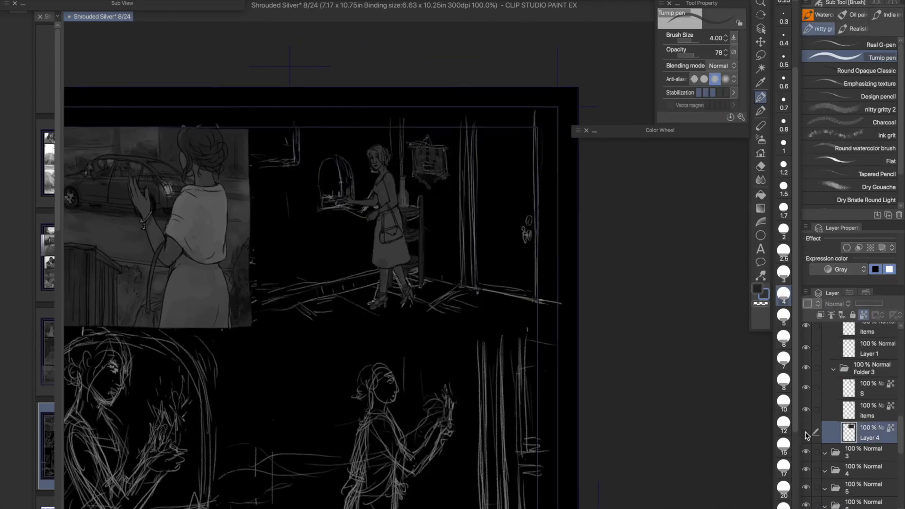
pyautogui.click(807, 432)
# - Shade the woman's legs on Folder 3's S layer with dark grey, setting the pen to size 1.5 and opacity 45
pyautogui.click(870, 388)
pyautogui.click(636, 131)
pyautogui.click(613, 257)
pyautogui.keyDown('super'); pyautogui.click(310, 272); pyautogui.keyUp('super')
pyautogui.moveTo(421, 89)
pyautogui.mouseDown()
pyautogui.moveTo(426, 104)
pyautogui.moveTo(399, 102)
pyautogui.mouseUp()
pyautogui.click(784, 232)
pyautogui.click(613, 256)
pyautogui.click(784, 189)
pyautogui.click(717, 53)
pyautogui.write('45')
pyautogui.press('Return')
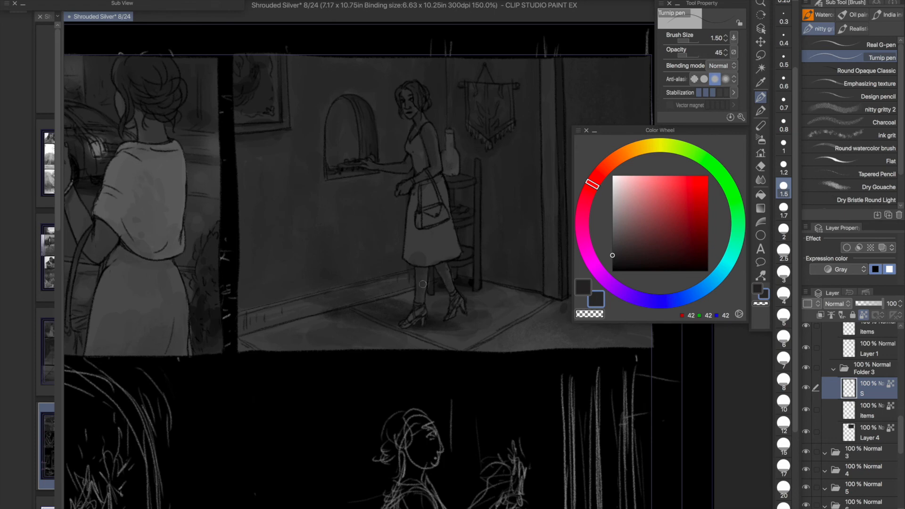
# - Add light grey highlights to the woman's eyes with the Turnip pen at size 0.6
pyautogui.scroll(7, 409, 115)
pyautogui.click(615, 193)
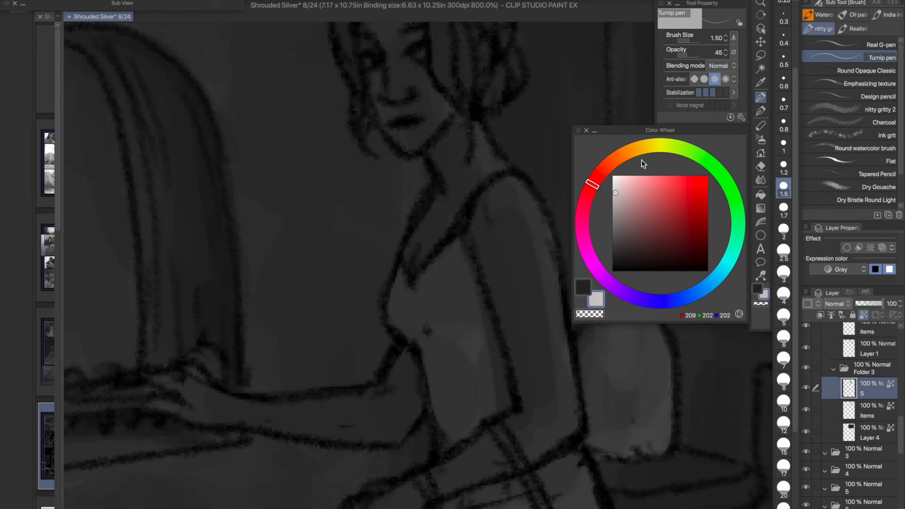
pyautogui.click(784, 124)
pyautogui.click(784, 82)
pyautogui.click(419, 53)
pyautogui.keyDown('alt'); pyautogui.click(424, 52); pyautogui.keyUp('alt')
pyautogui.click(368, 61)
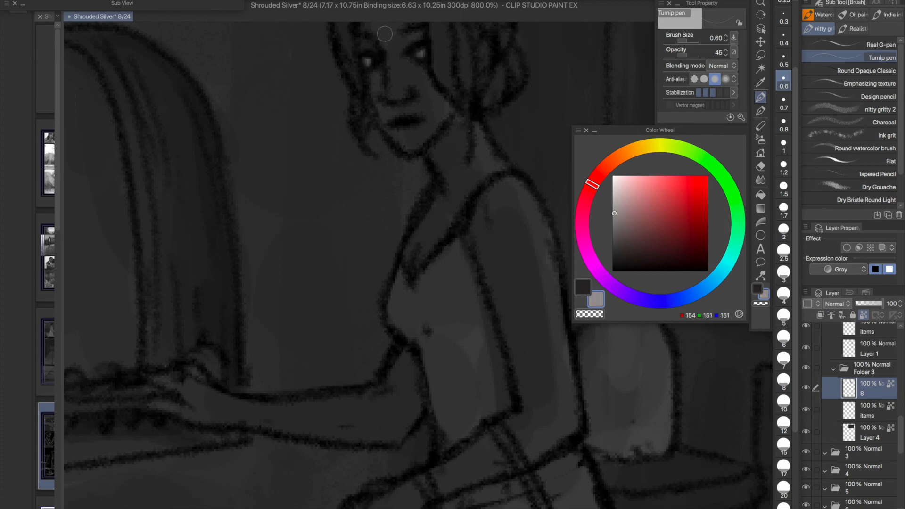
# - Shade the woman's face, hair and neck with sampled greys at pen size 0.6
pyautogui.moveTo(446, 224); pyautogui.dragTo(446, 322)
pyautogui.keyDown('alt'); pyautogui.click(378, 147); pyautogui.keyUp('alt')
pyautogui.moveTo(378, 95); pyautogui.dragTo(355, 106)
pyautogui.moveTo(436, 124); pyautogui.dragTo(446, 182)
pyautogui.moveTo(466, 166); pyautogui.dragTo(465, 190)
pyautogui.keyDown('alt'); pyautogui.click(479, 249); pyautogui.keyUp('alt')
pyautogui.moveTo(485, 142); pyautogui.dragTo(485, 161)
pyautogui.keyDown('alt'); pyautogui.click(462, 170); pyautogui.keyUp('alt')
# - Smooth the shading of the dress around the bodice and handbag with sampled greys at pen sizes 2.5 and 1.7
pyautogui.scroll(-6, 497, 171)
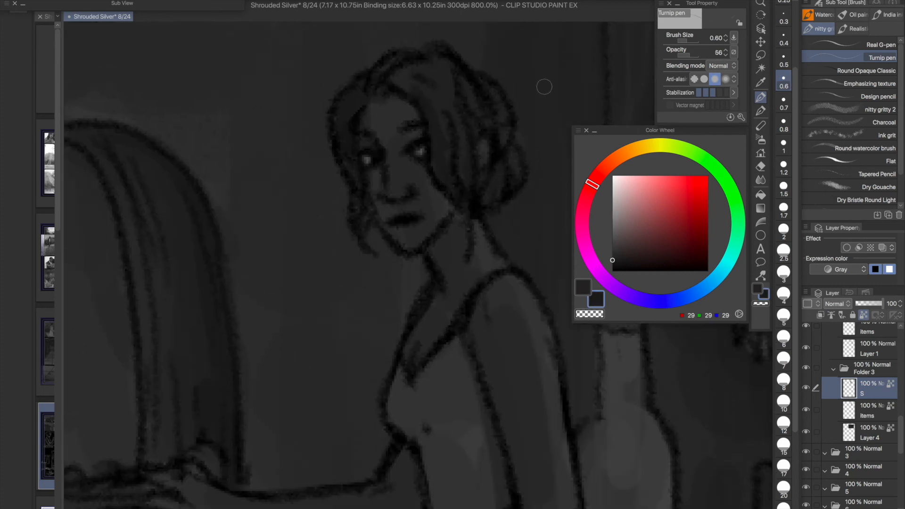
pyautogui.click(783, 254)
pyautogui.keyDown('alt'); pyautogui.click(458, 287); pyautogui.keyUp('alt')
pyautogui.click(784, 210)
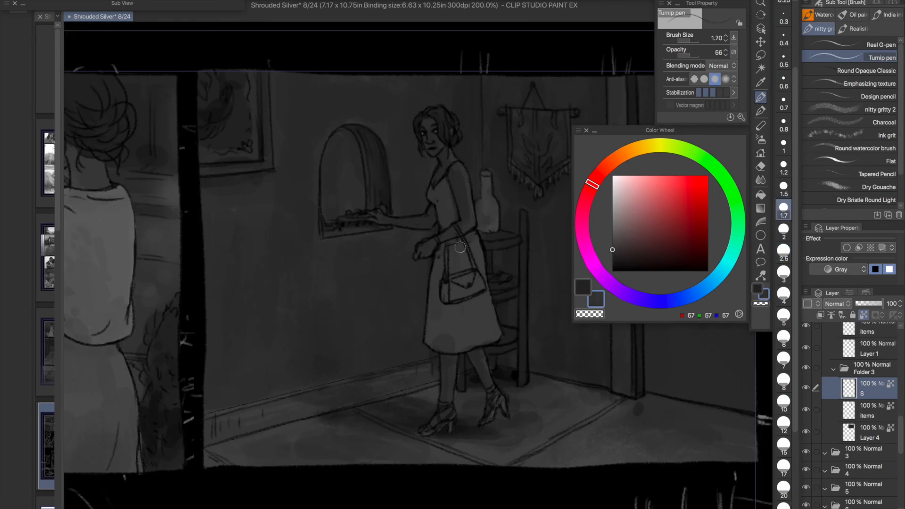
pyautogui.keyDown('alt'); pyautogui.click(471, 272); pyautogui.keyUp('alt')
pyautogui.keyDown('alt'); pyautogui.click(477, 265); pyautogui.keyUp('alt')
pyautogui.keyDown('alt'); pyautogui.click(449, 197); pyautogui.keyUp('alt')
pyautogui.keyDown('alt'); pyautogui.click(459, 207); pyautogui.keyUp('alt')
# - Try lighter greys on the handbag, return the brush blending mode to Normal, and undo the stroke
pyautogui.moveTo(613, 254); pyautogui.dragTo(615, 179)
pyautogui.click(614, 182)
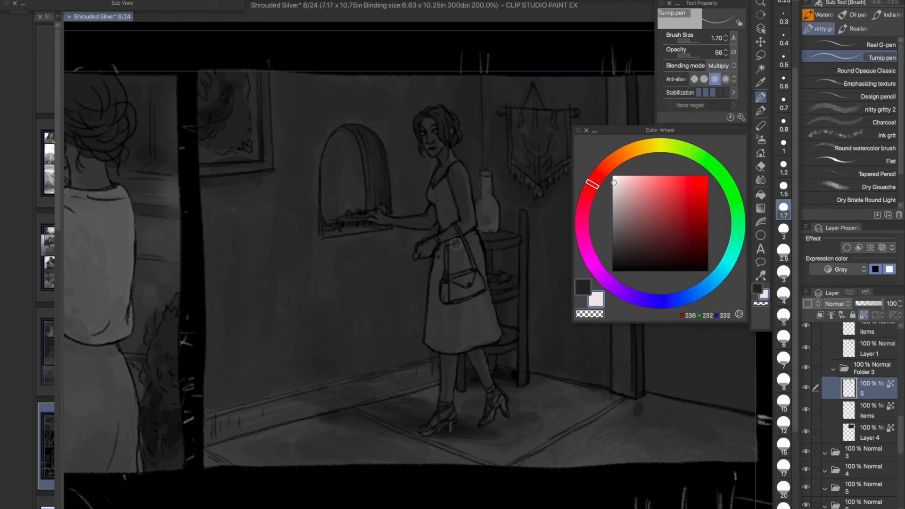
pyautogui.click(721, 66)
pyautogui.click(720, 46)
pyautogui.click(615, 224)
pyautogui.moveTo(453, 283); pyautogui.dragTo(474, 278)
pyautogui.press('super+z')
# - Darken the handbag with near-black grey at pen size 1
pyautogui.click(614, 258)
pyautogui.press('[')
pyautogui.press('[')
pyautogui.press('[')
pyautogui.click(614, 260)
pyautogui.press('super+minus')
pyautogui.moveTo(683, 404); pyautogui.dragTo(670, 416)
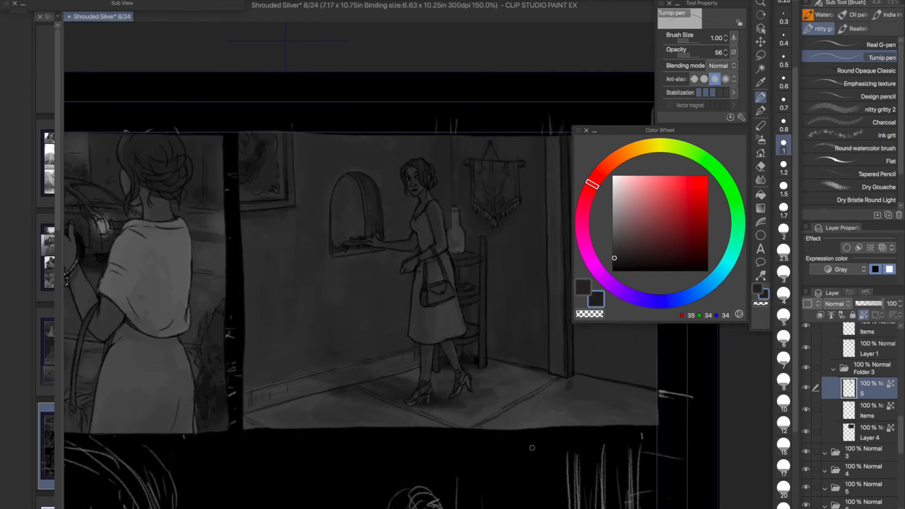
# - Clean up the line work near the handbag strap on Folder 4's S layer with the Soft eraser at size 0.2
pyautogui.scroll(3, 880, 345)
pyautogui.click(878, 370)
pyautogui.press('e')
pyautogui.press('super+plus')
pyautogui.press('super+plus')
pyautogui.press('super+plus')
pyautogui.click(880, 53)
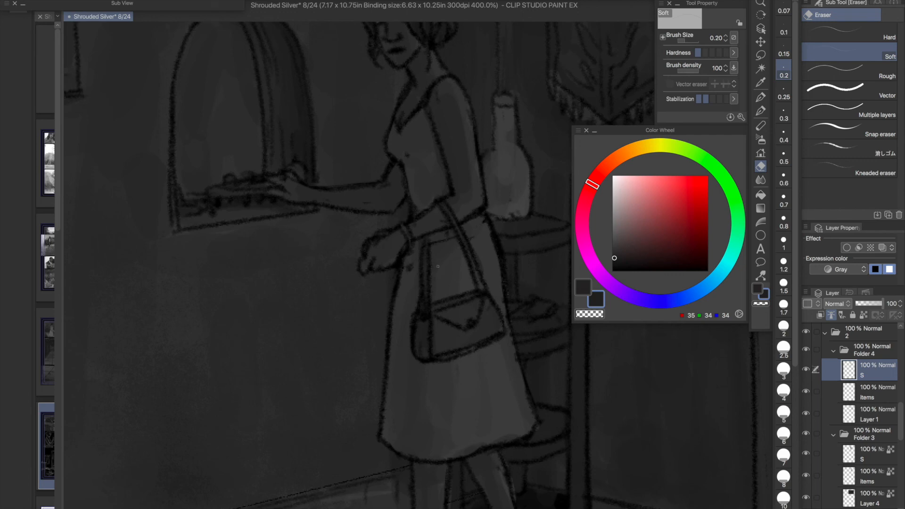
# - Paint light grey highlights on the woman's earring and bracelet on Folder 3's S layer with the Noise pastel at size 0.3
pyautogui.press('p')
pyautogui.click(878, 454)
pyautogui.click(615, 208)
pyautogui.click(784, 113)
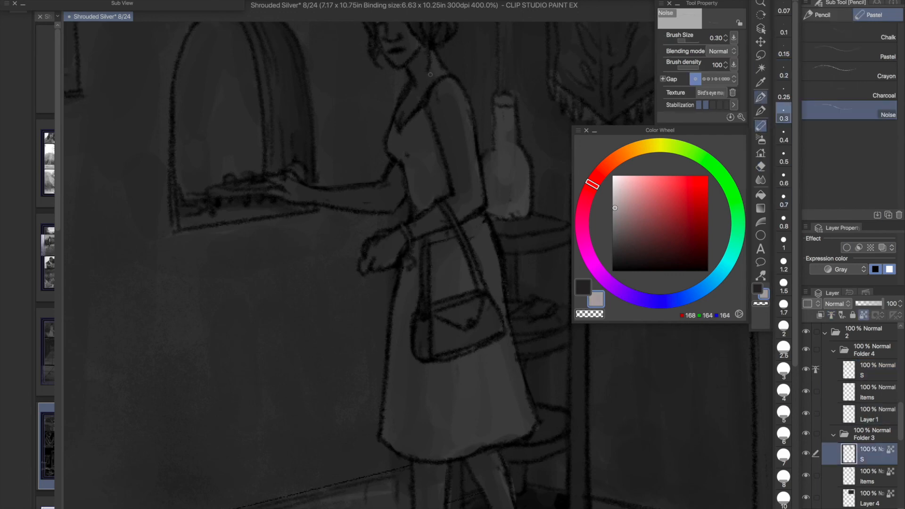
pyautogui.moveTo(431, 45); pyautogui.dragTo(428, 113)
pyautogui.click(614, 218)
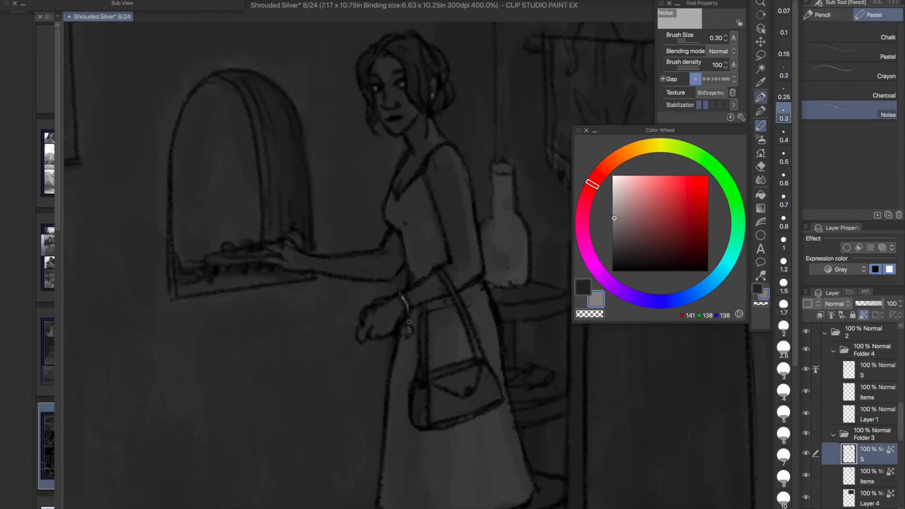
pyautogui.moveTo(400, 293); pyautogui.dragTo(407, 309)
# - Shade the handbag with dark grey using the Noise pastel at size 0.7
pyautogui.click(615, 237)
pyautogui.click(613, 255)
pyautogui.click(783, 200)
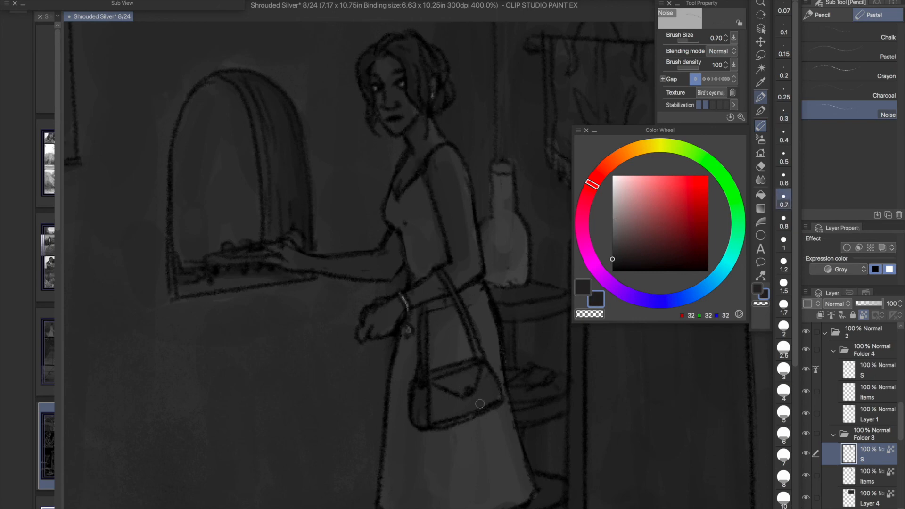
# - Turn off the transparent pixel lock on Folder 3's S layer and ready the Soft eraser at size 1.5 around the woman's legs
pyautogui.scroll(-7, 400, 141)
pyautogui.click(612, 247)
pyautogui.click(864, 315)
pyautogui.click(761, 167)
pyautogui.click(783, 286)
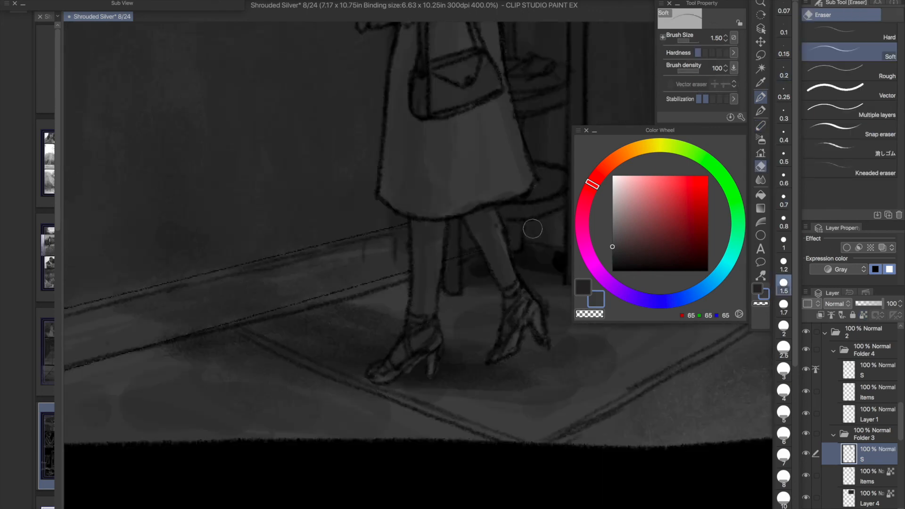
# - Shade the woman's shoes with grey on Folder 3's S layer using the Turnip pen at size 0.7
pyautogui.press('p')
pyautogui.keyDown('alt'); pyautogui.click(521, 292); pyautogui.keyUp('alt')
pyautogui.moveTo(516, 305); pyautogui.dragTo(510, 348)
pyautogui.keyDown('alt'); pyautogui.click(417, 321); pyautogui.keyUp('alt')
pyautogui.click(784, 199)
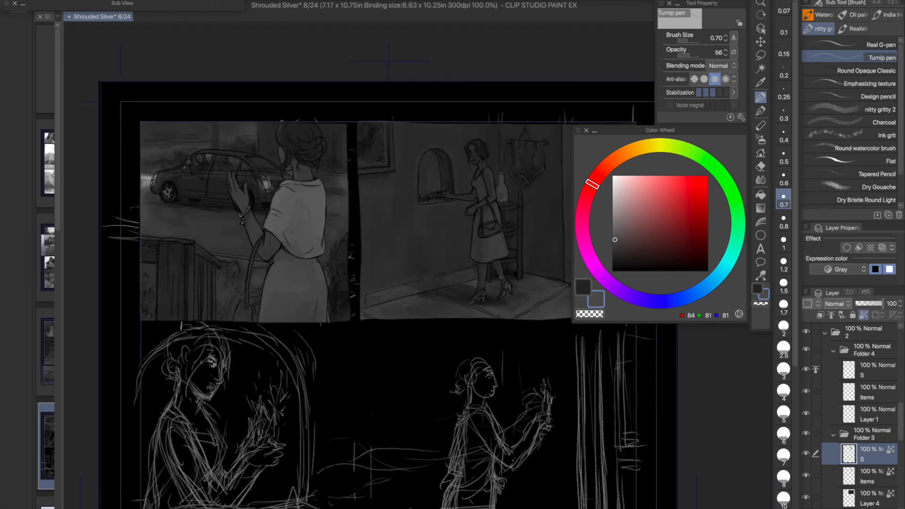
# - Touch up the shading on the woman's legs with dark grey using the Turnip pen at size 1 and opacity 78
pyautogui.scroll(-2, 443, 279)
pyautogui.keyDown('alt'); pyautogui.click(461, 263); pyautogui.keyUp('alt')
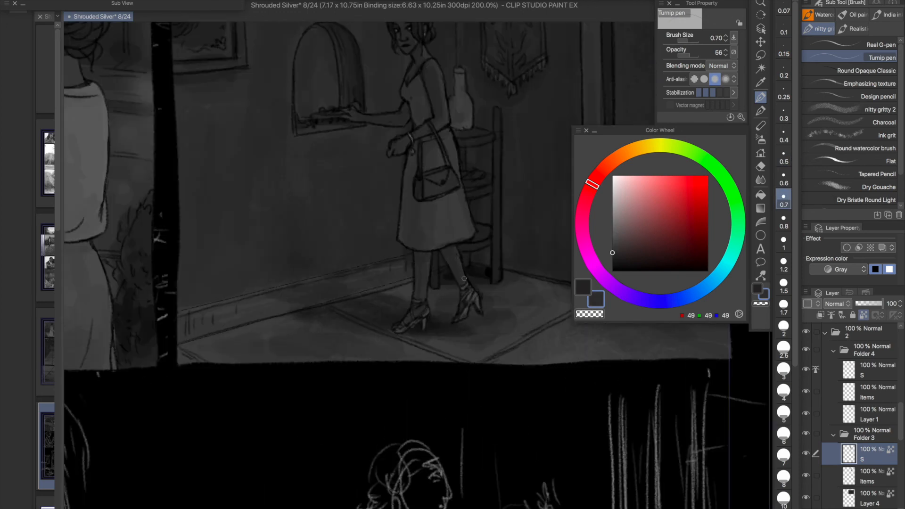
pyautogui.keyDown('alt'); pyautogui.click(426, 52); pyautogui.keyUp('alt')
pyautogui.click(784, 243)
pyautogui.click(694, 55)
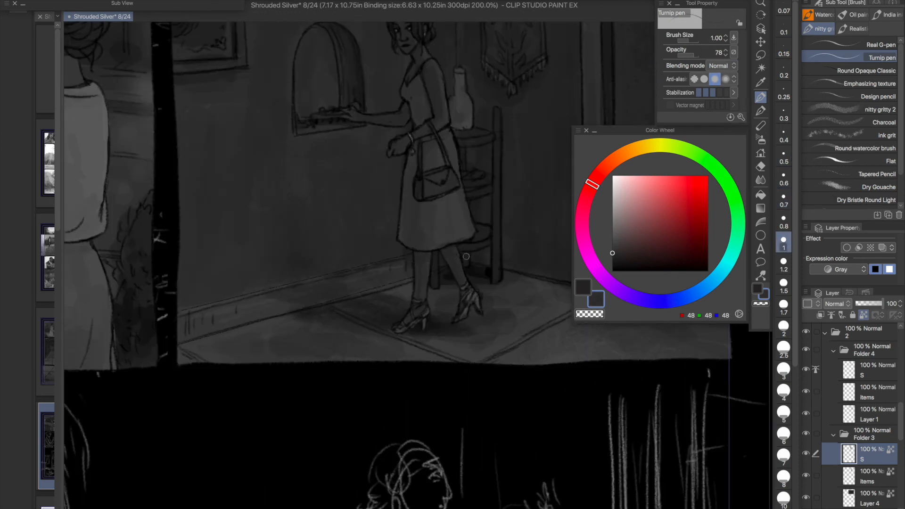
pyautogui.keyDown('alt'); pyautogui.click(426, 277); pyautogui.keyUp('alt')
pyautogui.scroll(-3, 485, 283)
pyautogui.moveTo(389, 221); pyautogui.dragTo(326, 260)
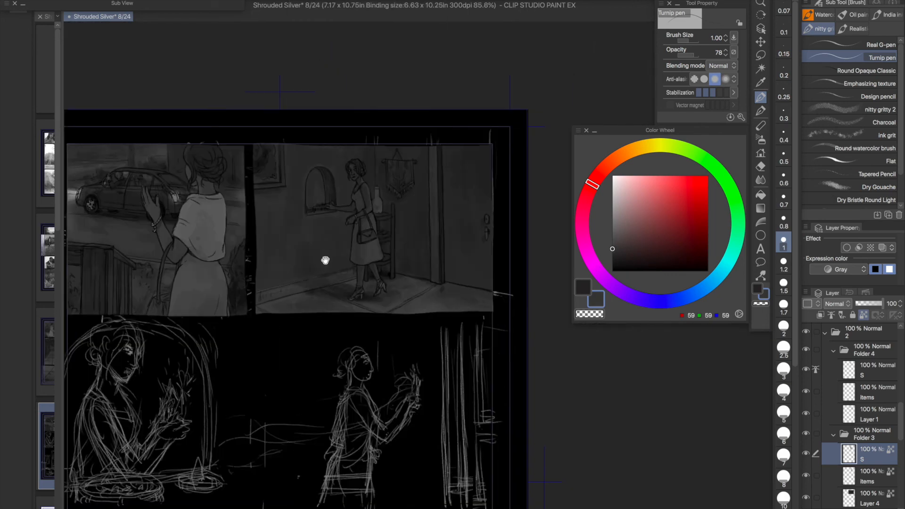
# - Shade the framed picture on the wall with dark grey on Folder 3's Layer 4 using the Turnip pen at size 2
pyautogui.click(868, 483)
pyautogui.click(866, 498)
pyautogui.click(784, 328)
pyautogui.keyDown('alt'); pyautogui.click(264, 173); pyautogui.keyUp('alt')
pyautogui.scroll(3, 298, 127)
pyautogui.click(614, 246)
pyautogui.keyDown('alt'); pyautogui.click(240, 220); pyautogui.keyUp('alt')
pyautogui.keyDown('alt'); pyautogui.click(221, 204); pyautogui.keyUp('alt')
pyautogui.keyDown('alt'); pyautogui.click(338, 188); pyautogui.keyUp('alt')
pyautogui.moveTo(210, 193)
pyautogui.mouseDown()
pyautogui.moveTo(198, 181)
pyautogui.moveTo(209, 196)
pyautogui.moveTo(203, 210)
pyautogui.mouseUp()
pyautogui.keyDown('alt'); pyautogui.click(214, 192); pyautogui.keyUp('alt')
# - Darken details inside the framed picture with near-black grey at opacity 45, reducing the pen size to 0.6
pyautogui.click(688, 55)
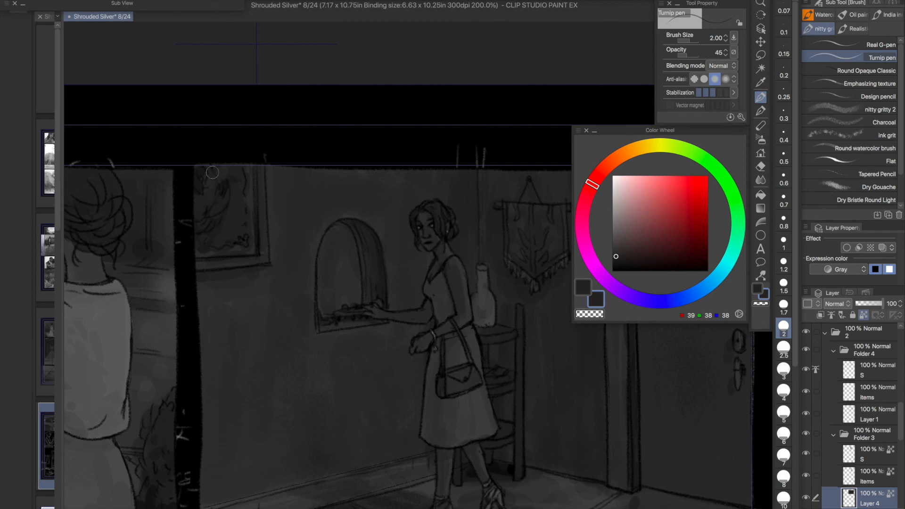
pyautogui.keyDown('alt'); pyautogui.click(222, 189); pyautogui.keyUp('alt')
pyautogui.click(783, 176)
pyautogui.keyDown('alt'); pyautogui.click(246, 241); pyautogui.keyUp('alt')
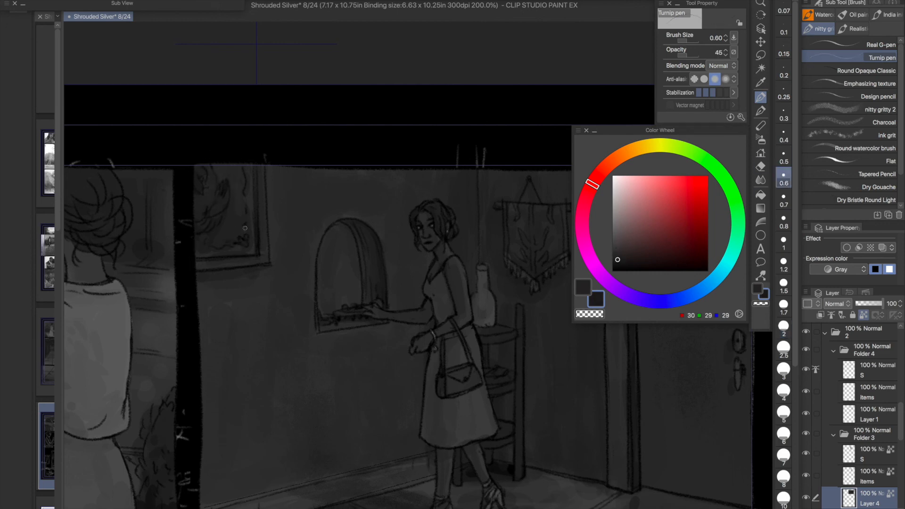
# - Shade the woman's hair with near-black grey on Folder 3's S layer using the Turnip pen at size 1.2
pyautogui.scroll(-1, 258, 193)
pyautogui.scroll(3, 258, 194)
pyautogui.moveTo(471, 254); pyautogui.dragTo(248, 160)
pyautogui.click(870, 454)
pyautogui.keyDown('alt'); pyautogui.click(392, 132); pyautogui.keyUp('alt')
pyautogui.click(784, 263)
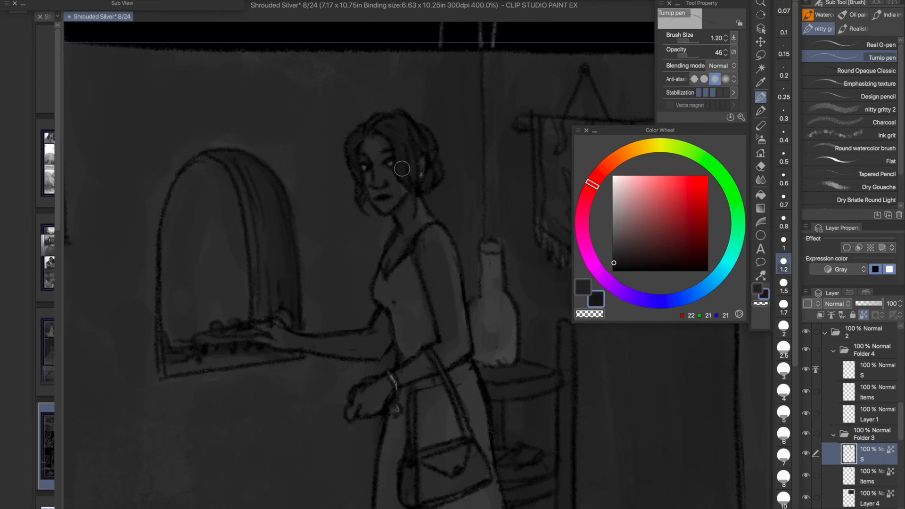